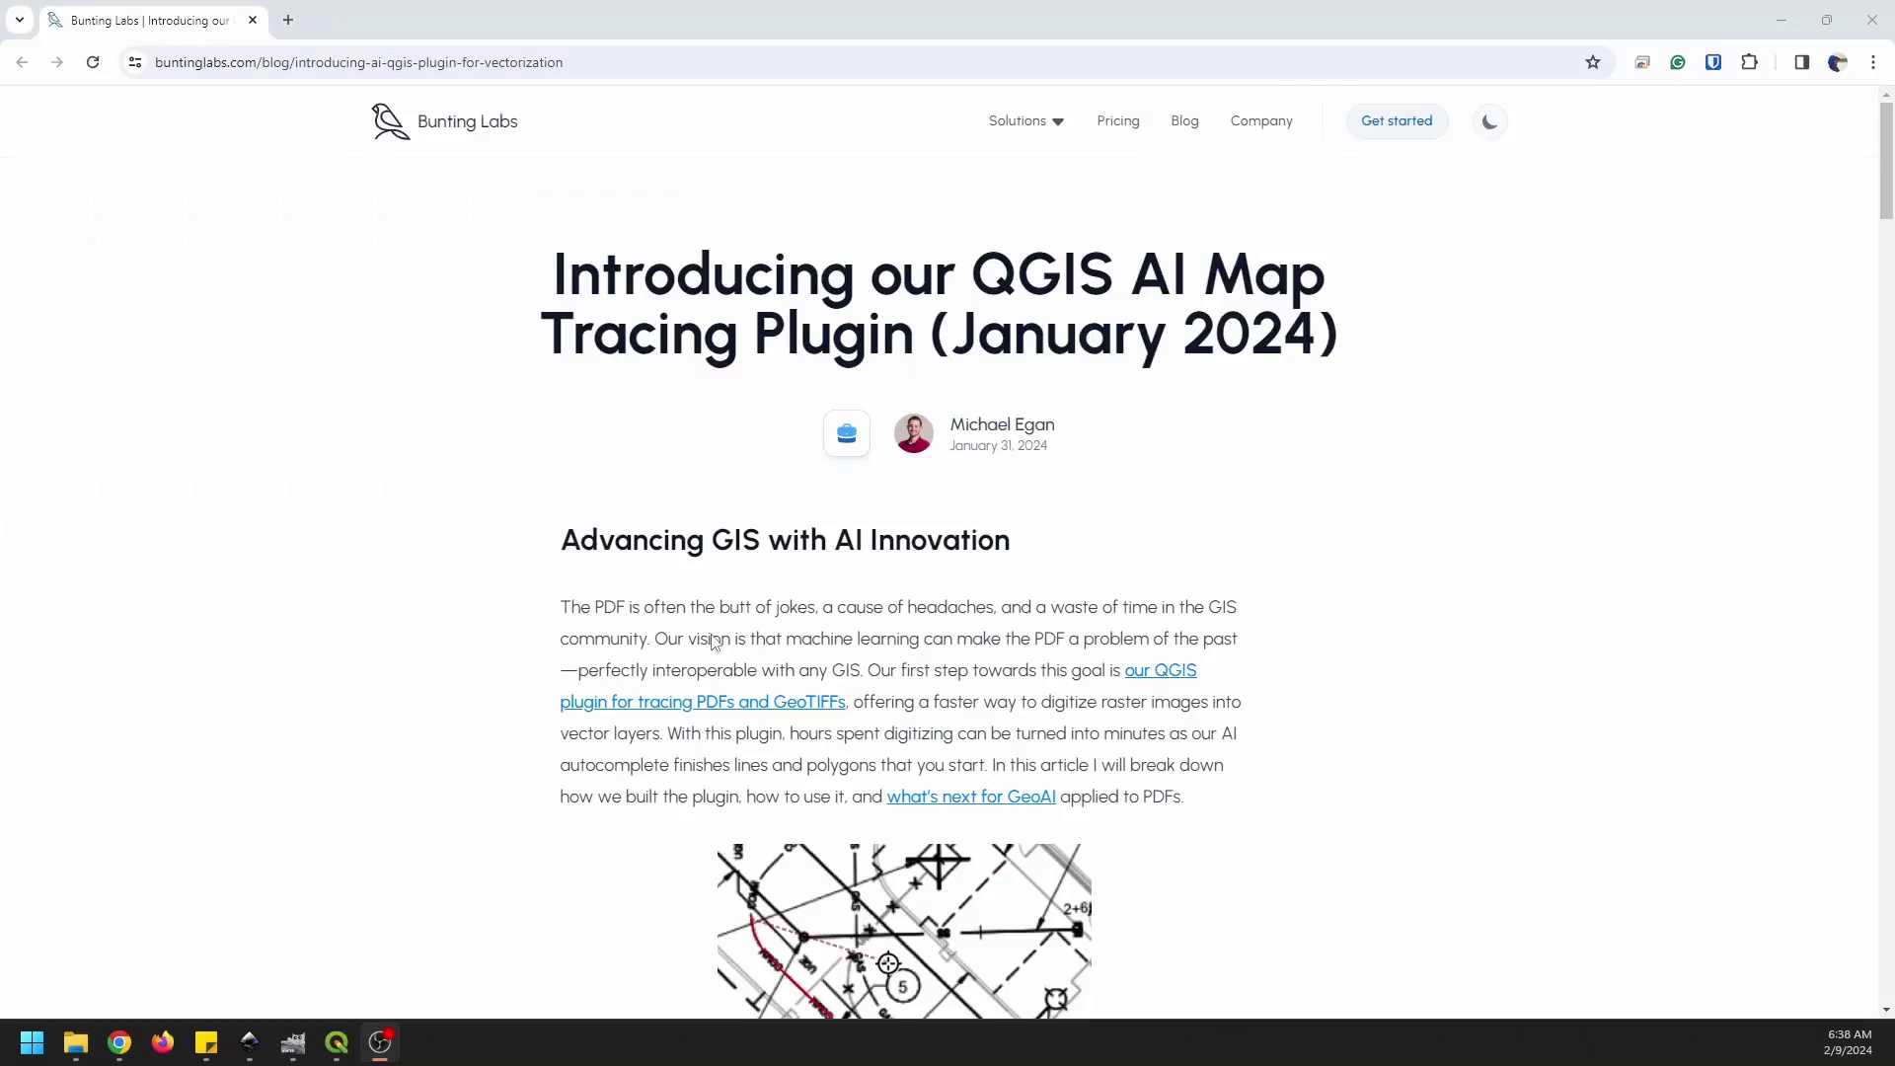
- Scroll the Bunting Labs AI plugin blog post down through its Polygons and Editing sections
{"action": "scroll", "coordinate": [995, 523], "scroll_direction": "down", "scroll_amount": 5}
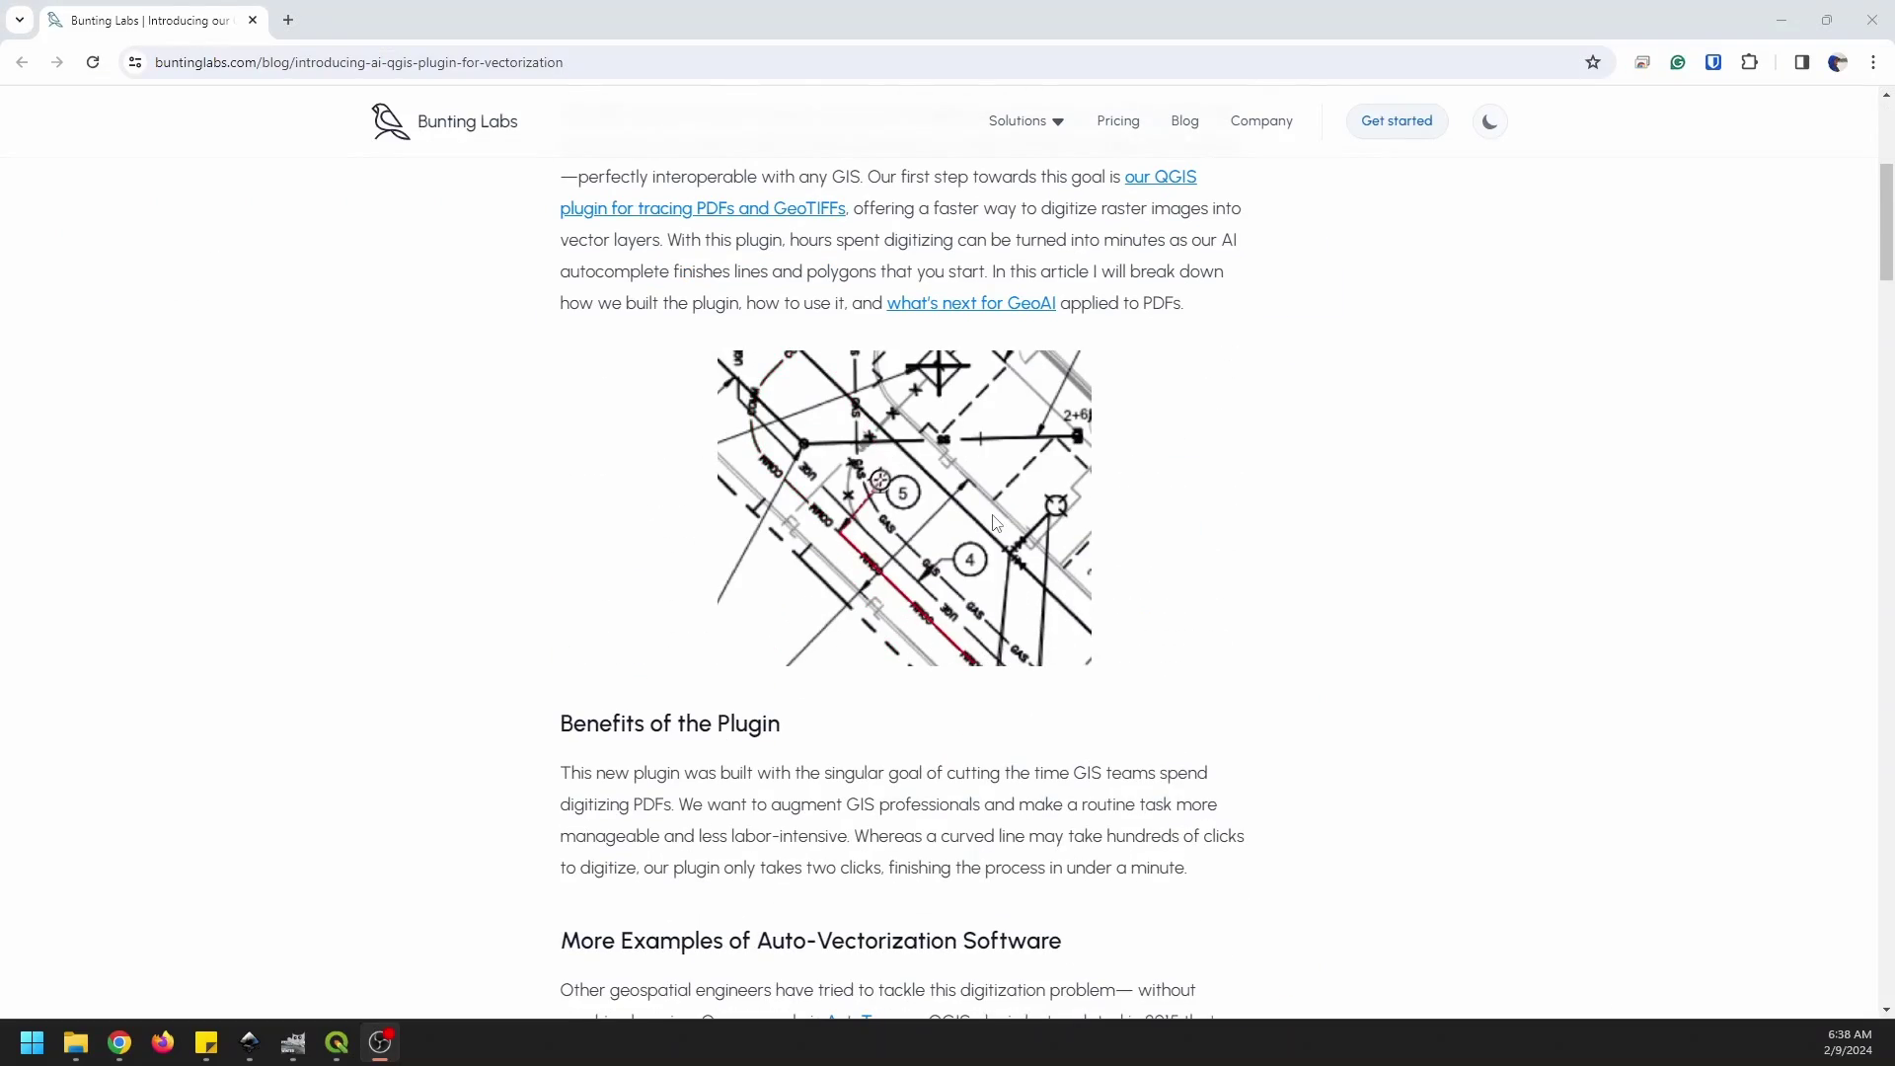
{"action": "scroll", "coordinate": [995, 524], "scroll_direction": "down", "scroll_amount": 10}
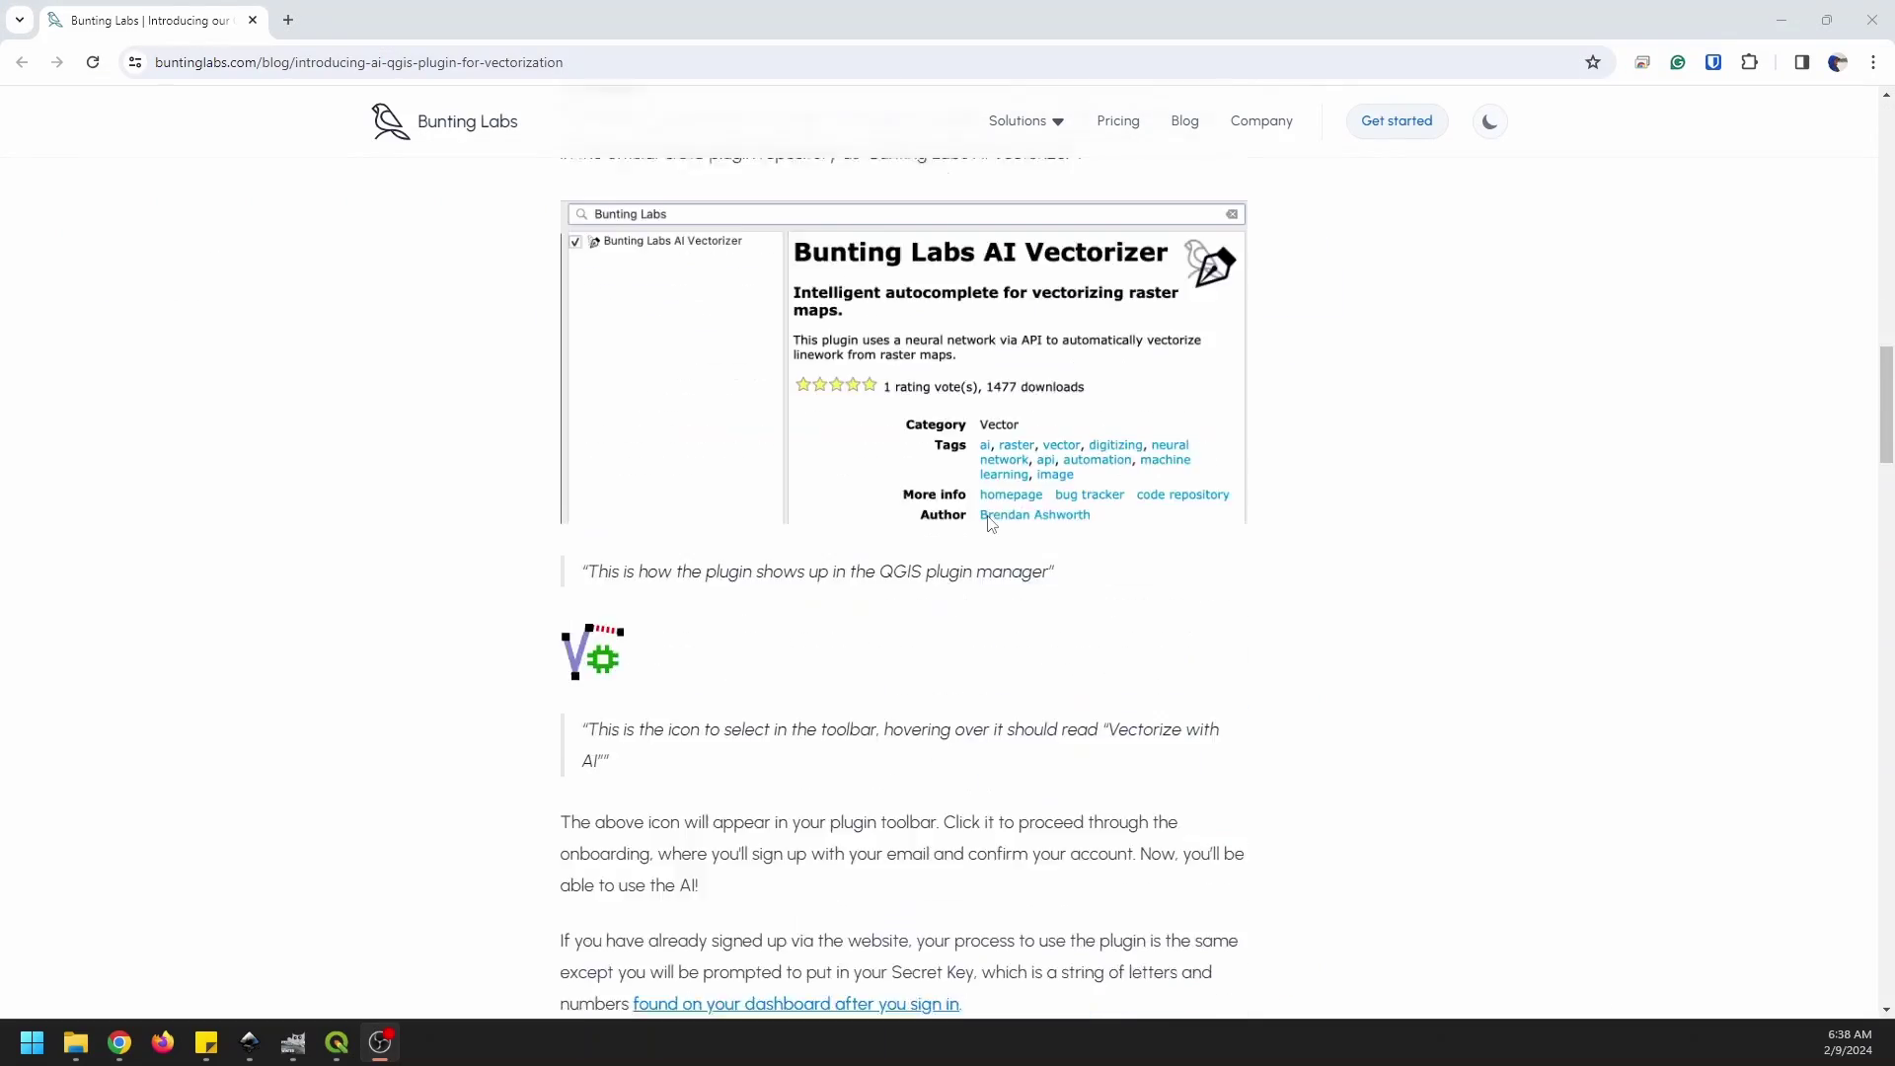
{"action": "scroll", "coordinate": [992, 524], "scroll_direction": "down", "scroll_amount": 10}
{"action": "scroll", "coordinate": [992, 543], "scroll_direction": "down", "scroll_amount": 5}
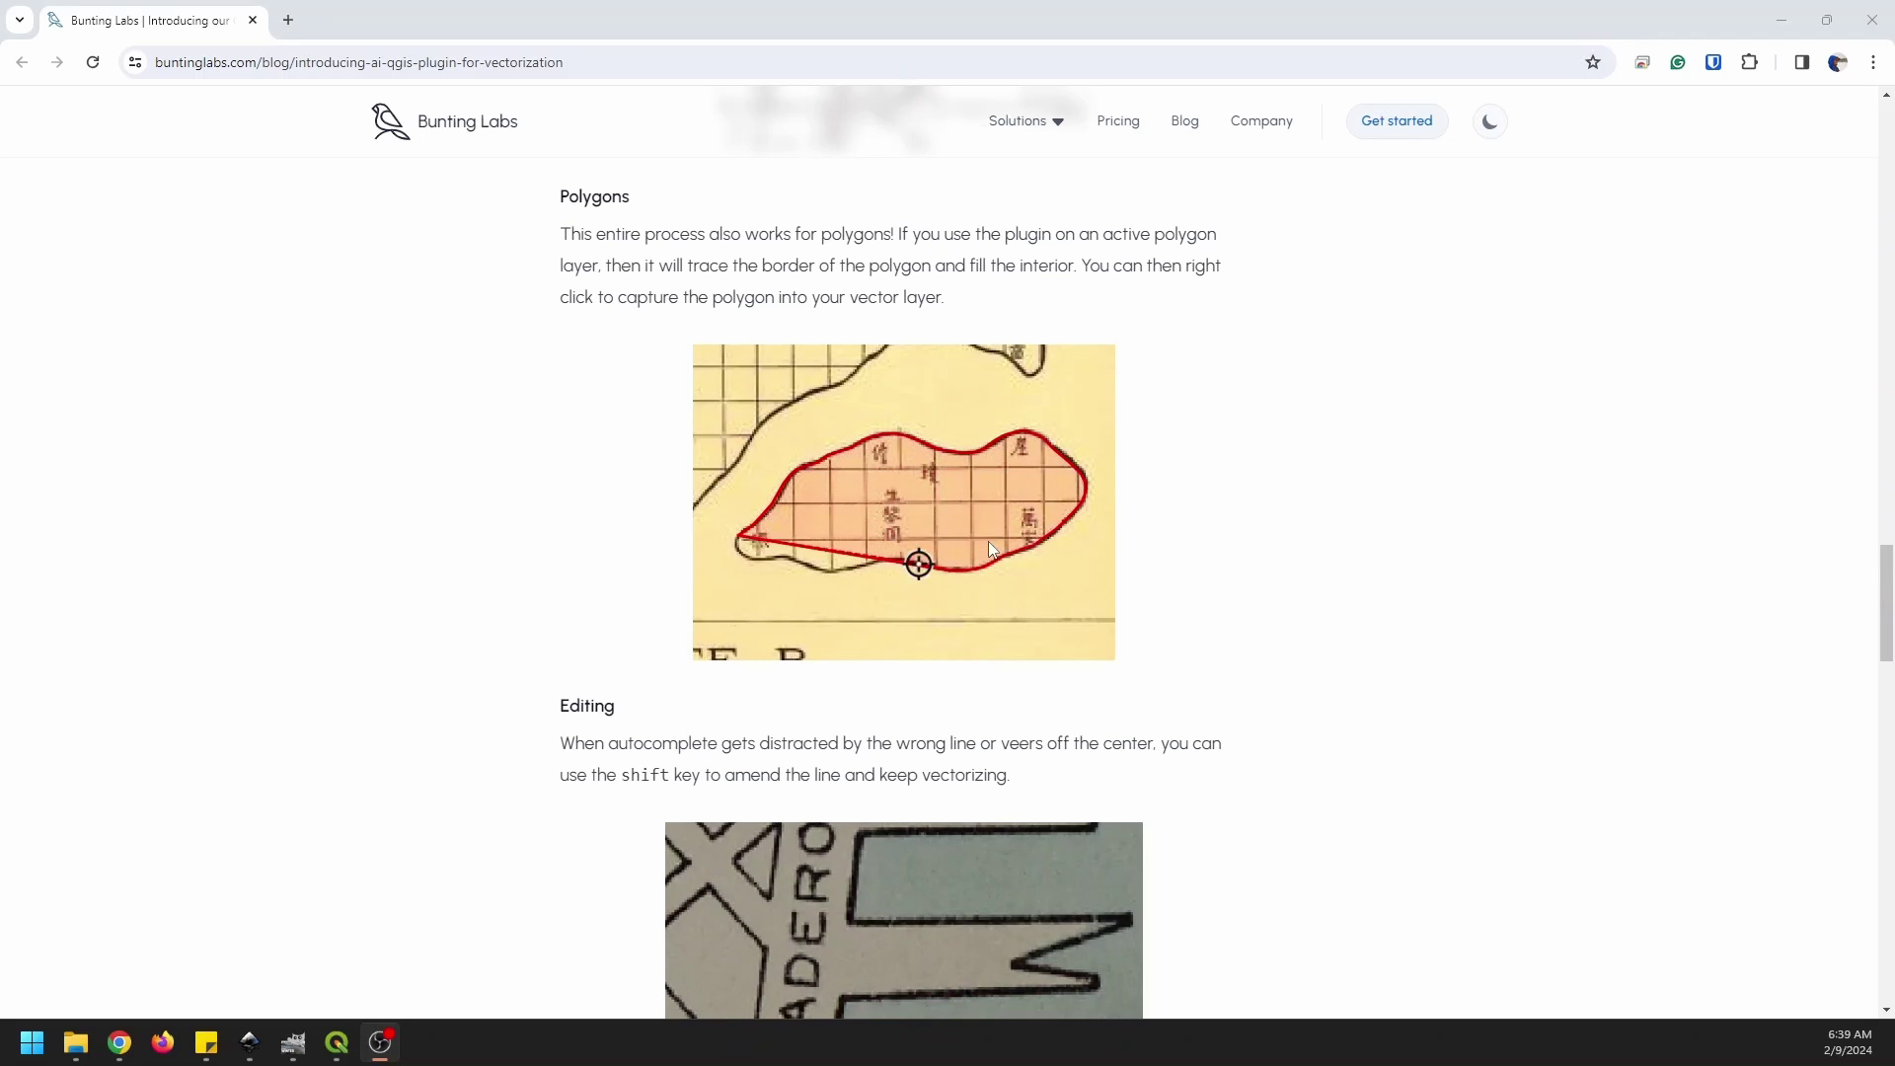
{"action": "scroll", "coordinate": [991, 547], "scroll_direction": "down", "scroll_amount": 5}
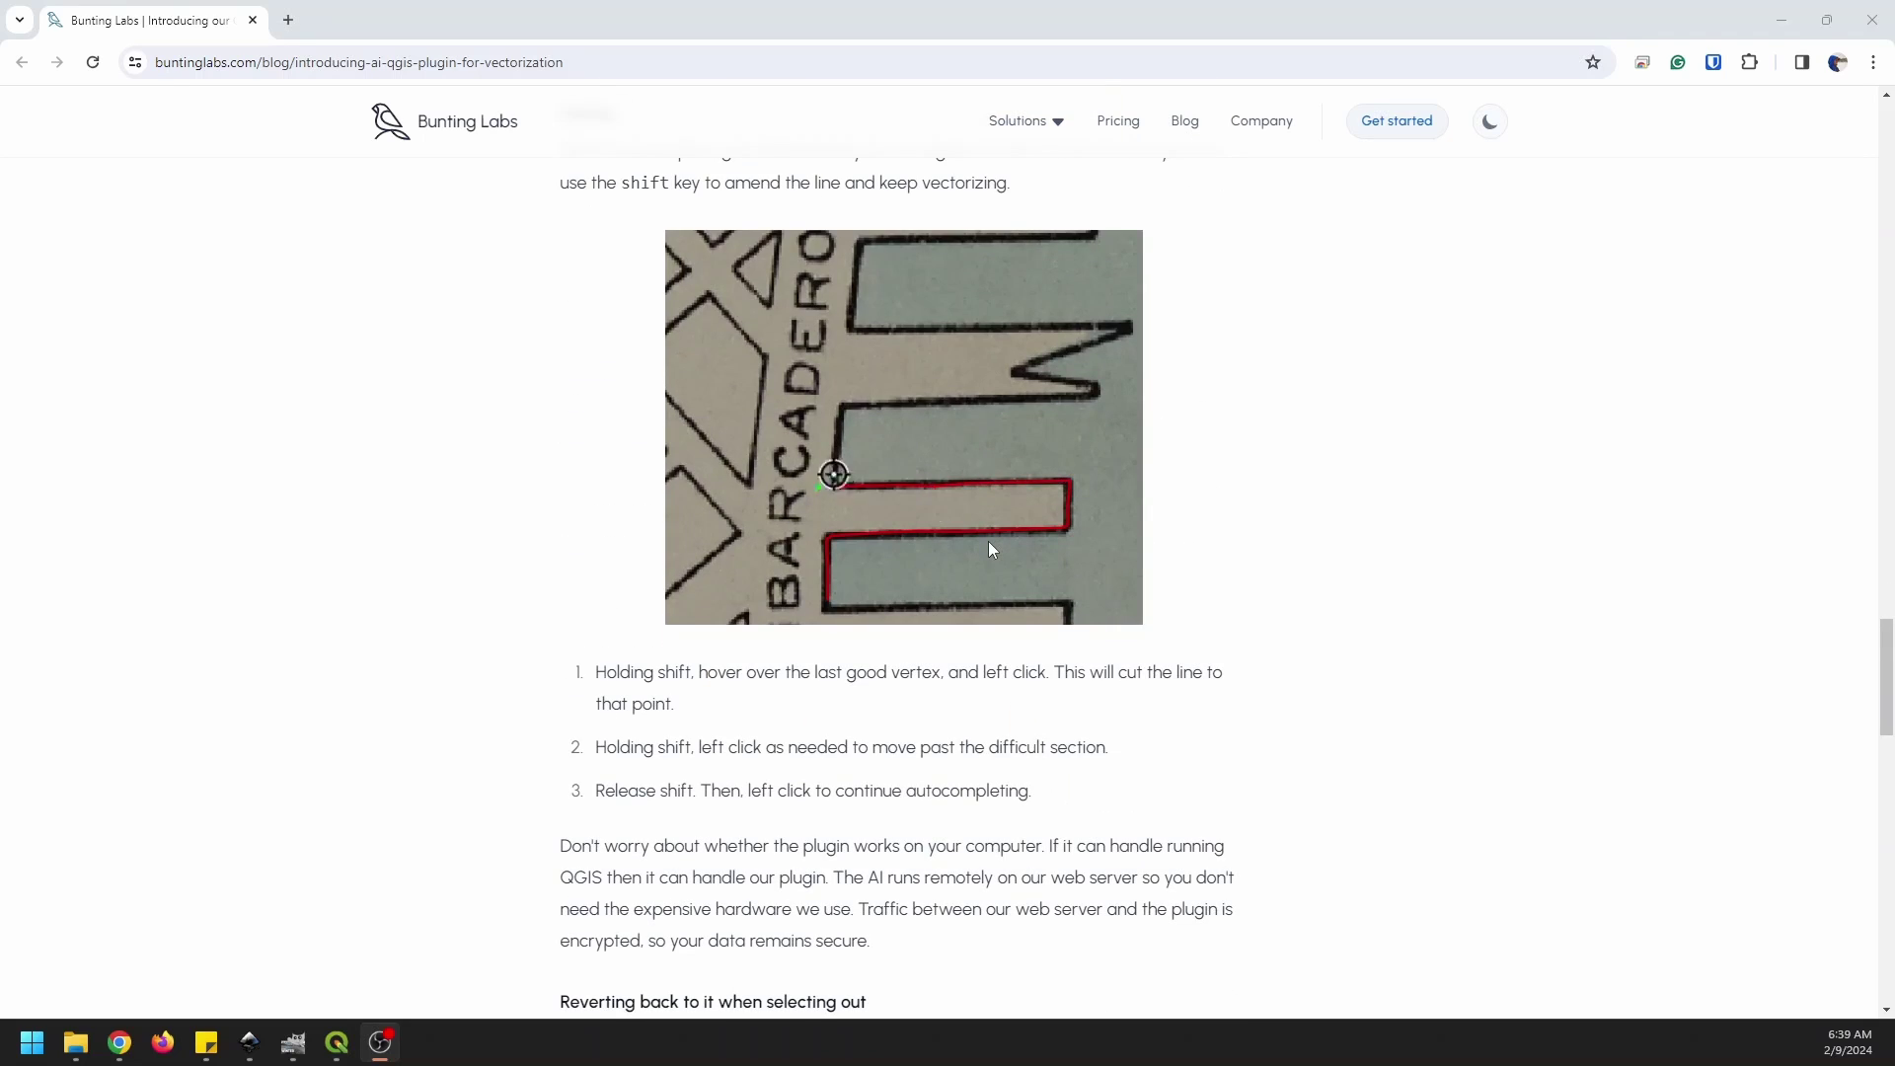
{"action": "scroll", "coordinate": [987, 541], "scroll_direction": "down", "scroll_amount": 20}
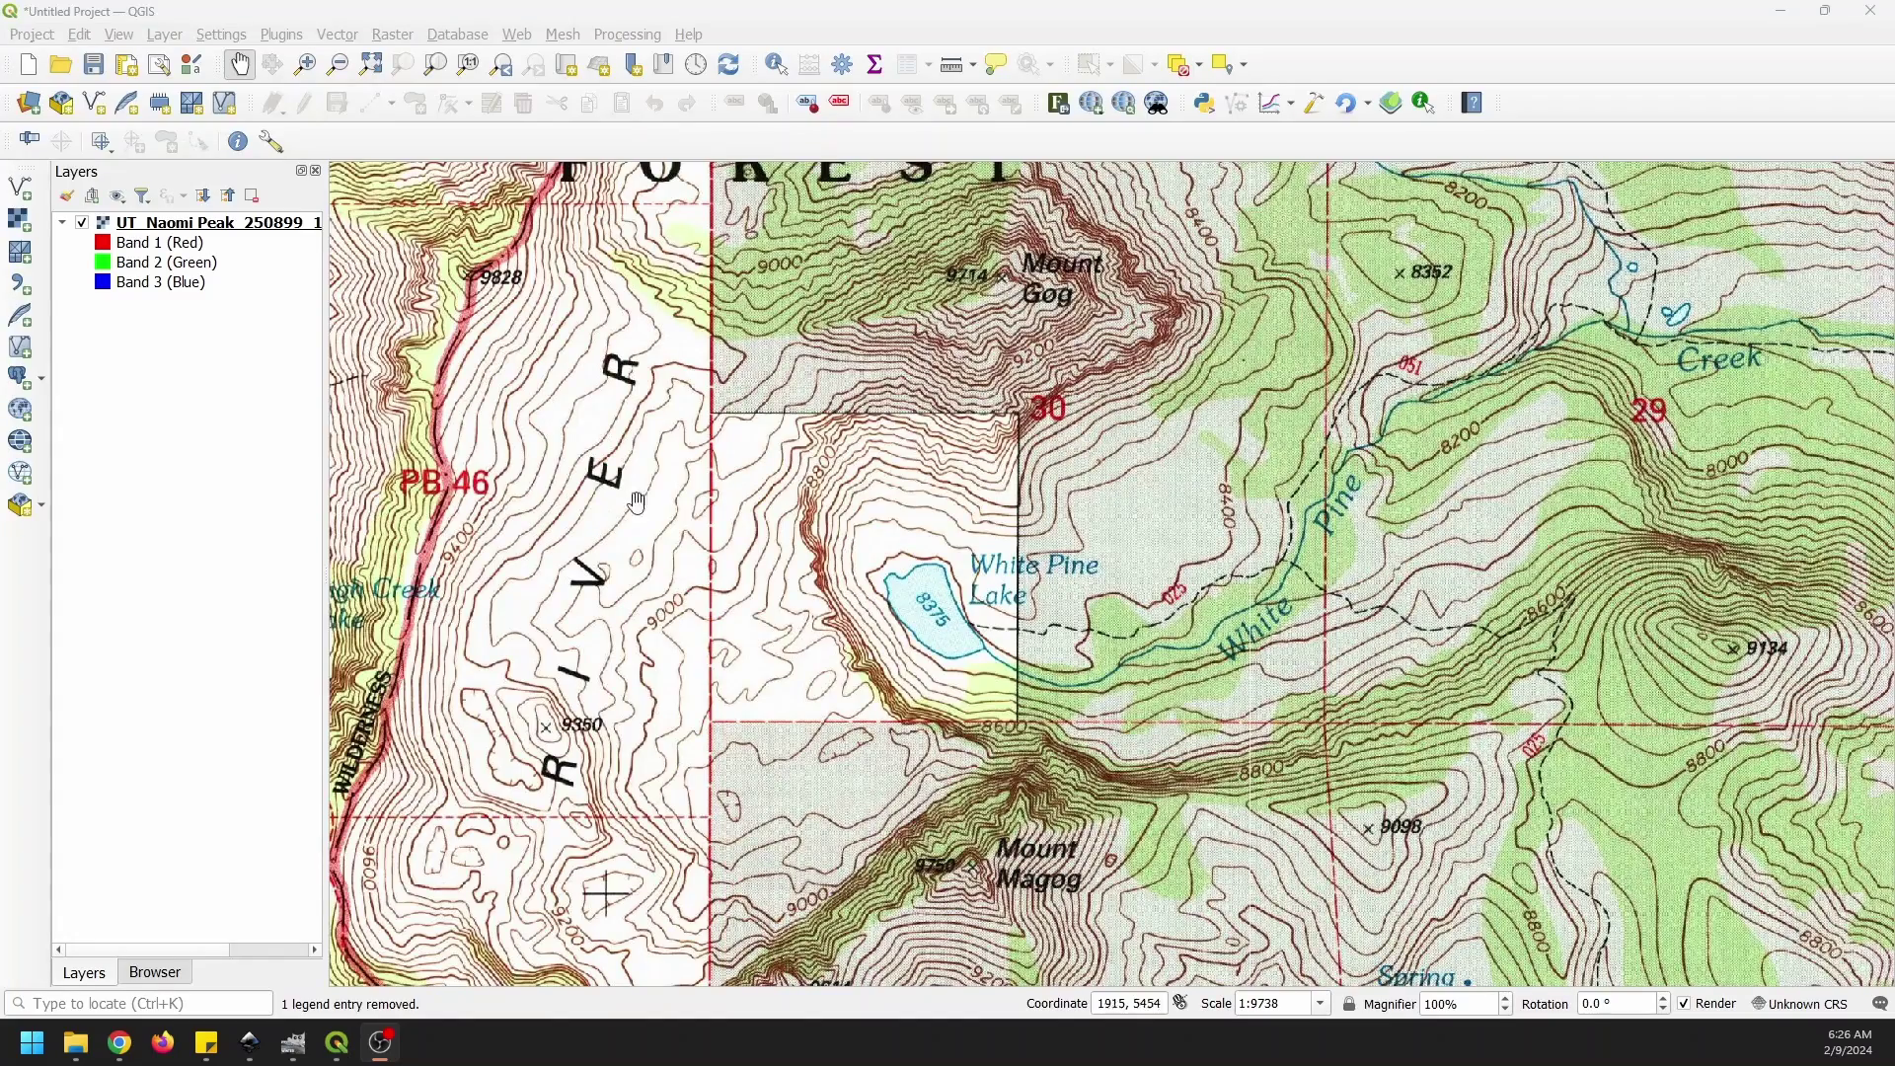
{"action": "left_click", "coordinate": [279, 38]}
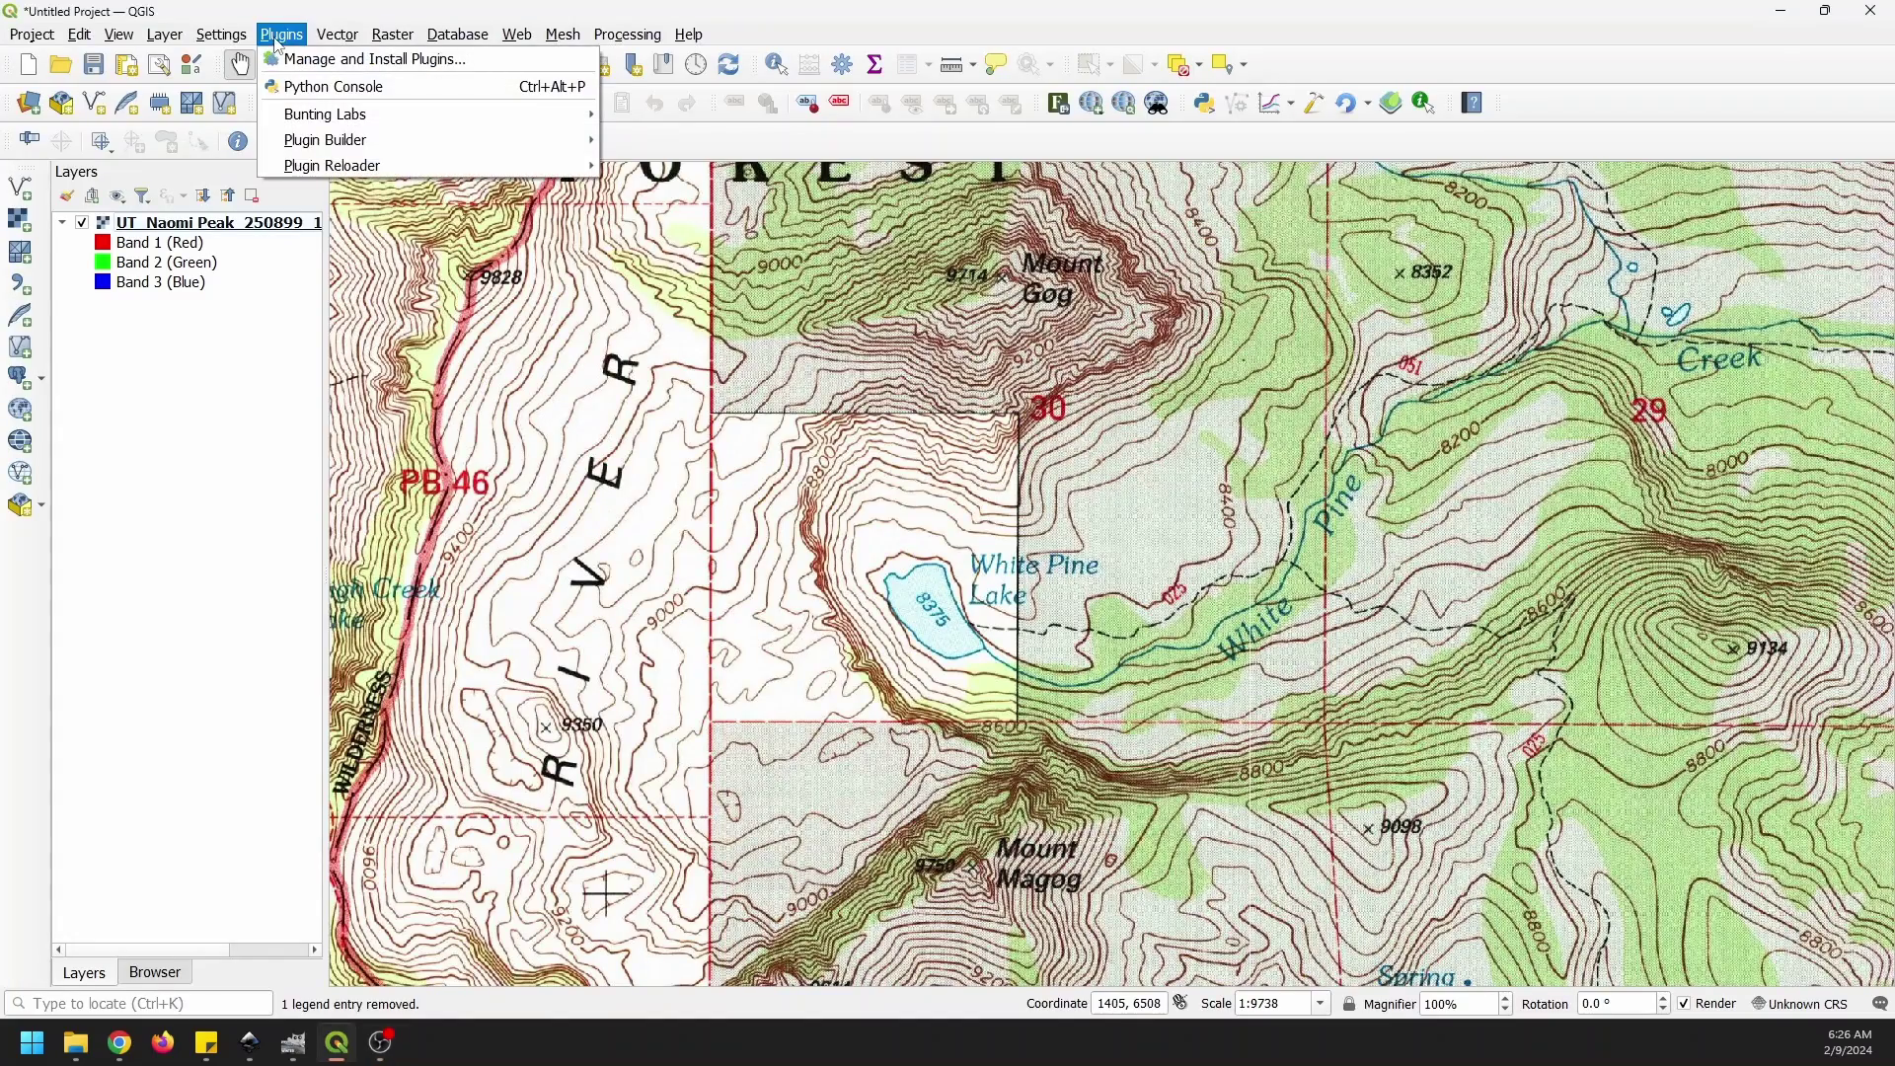
{"action": "left_click", "coordinate": [306, 59]}
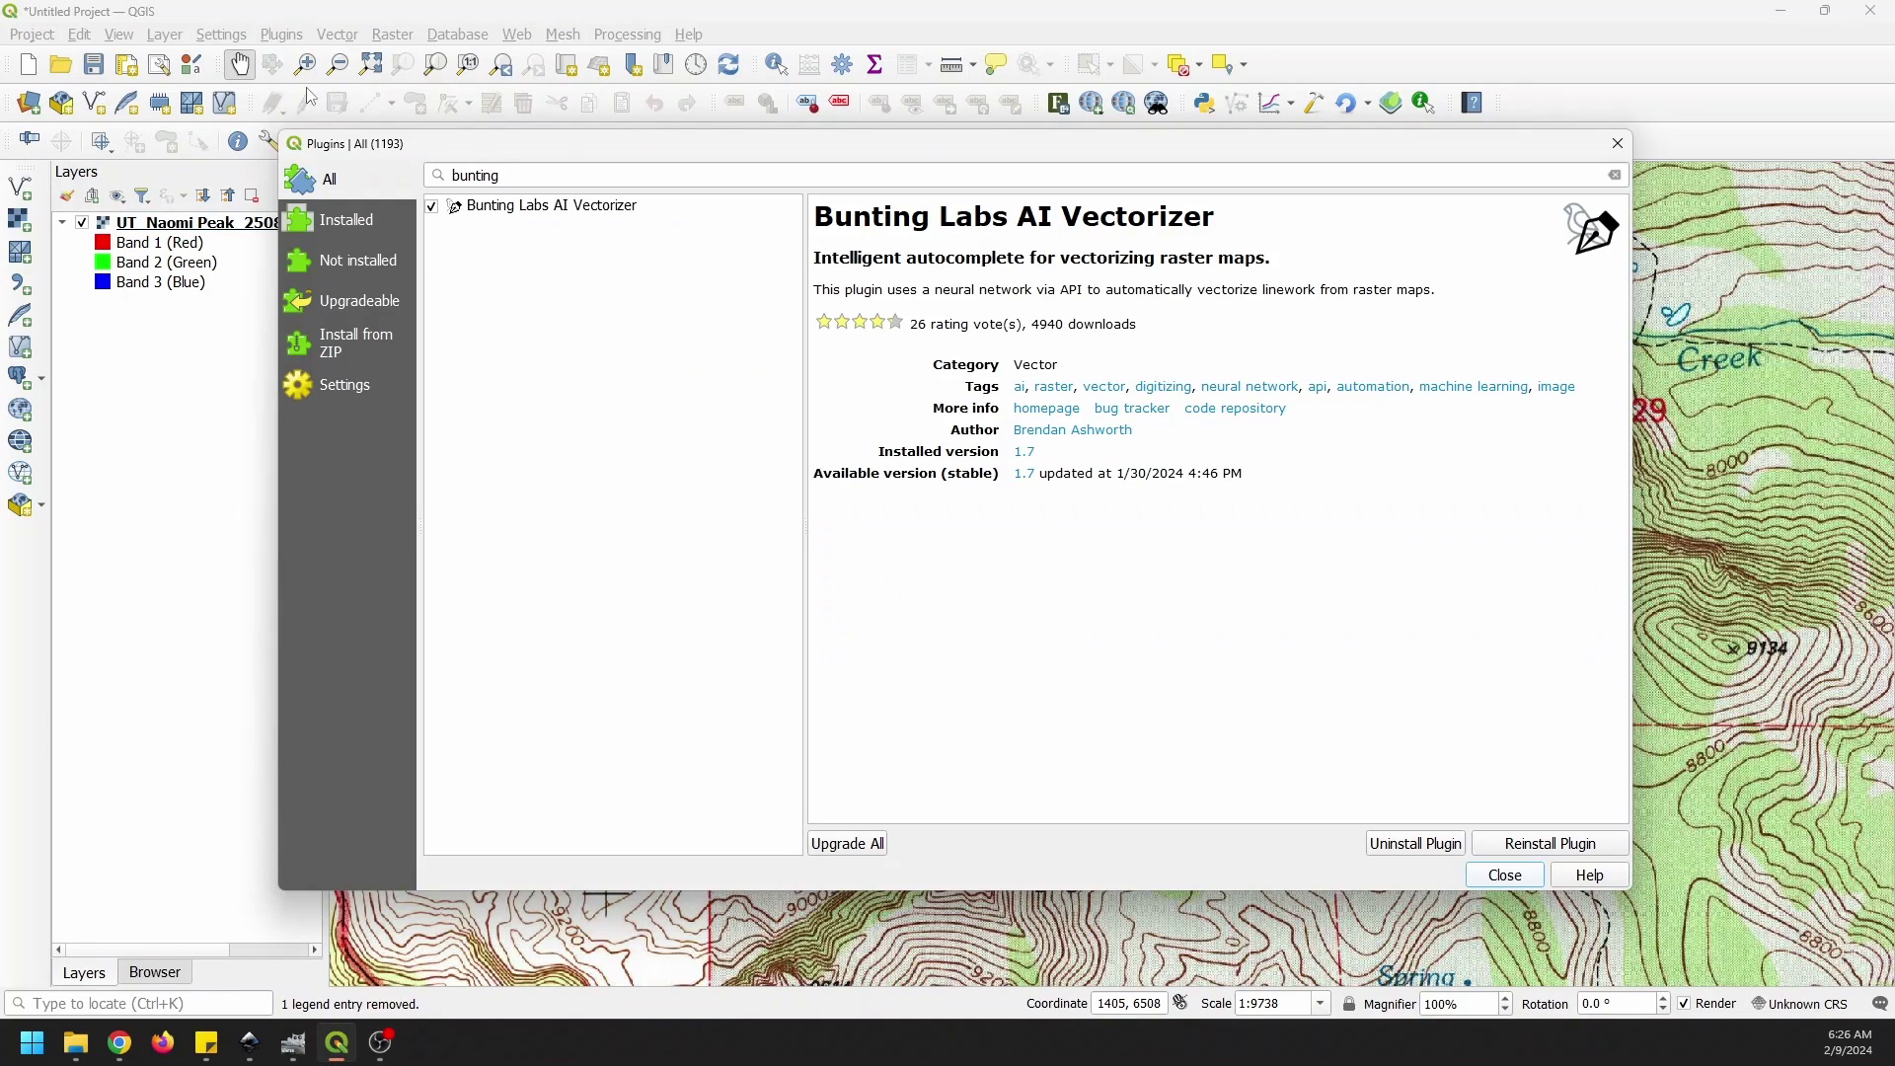
{"action": "double_click", "coordinate": [582, 174]}
{"action": "key", "text": "BackSpace"}
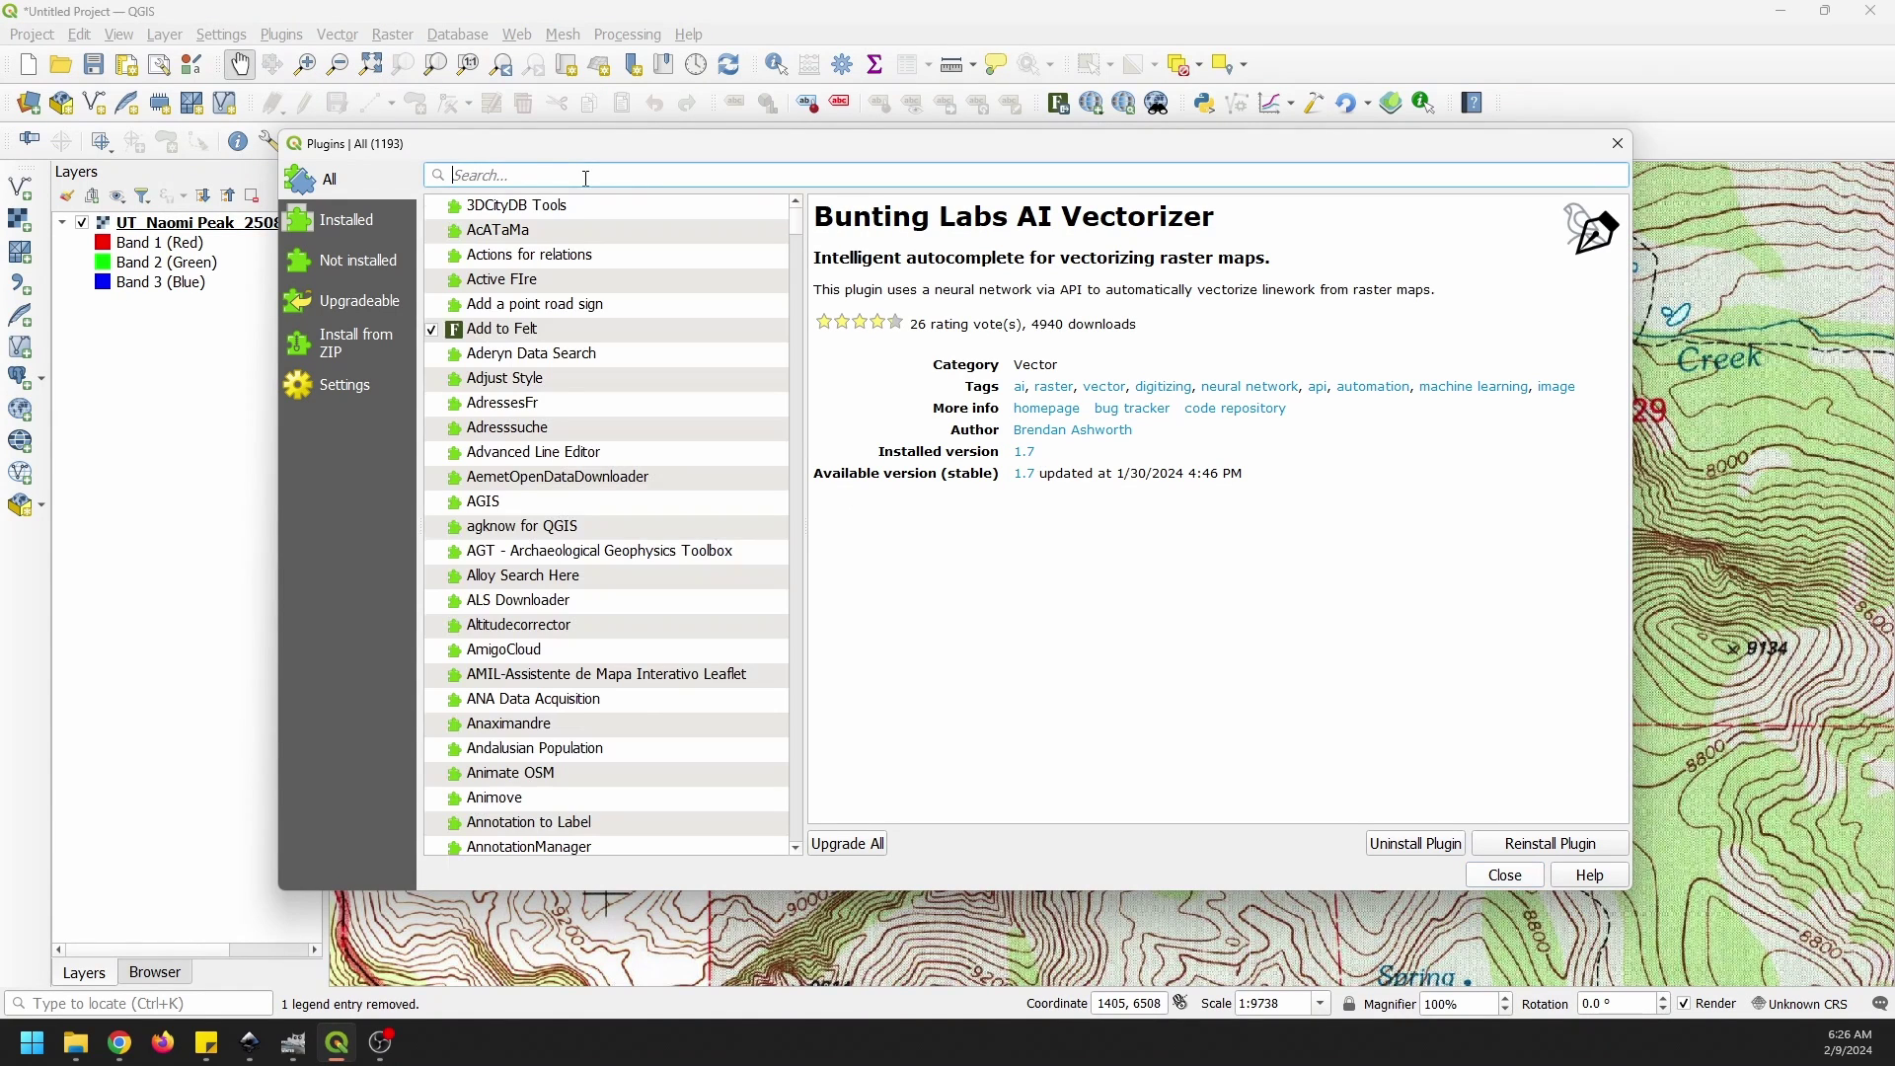
{"action": "type", "text": "bunting"}
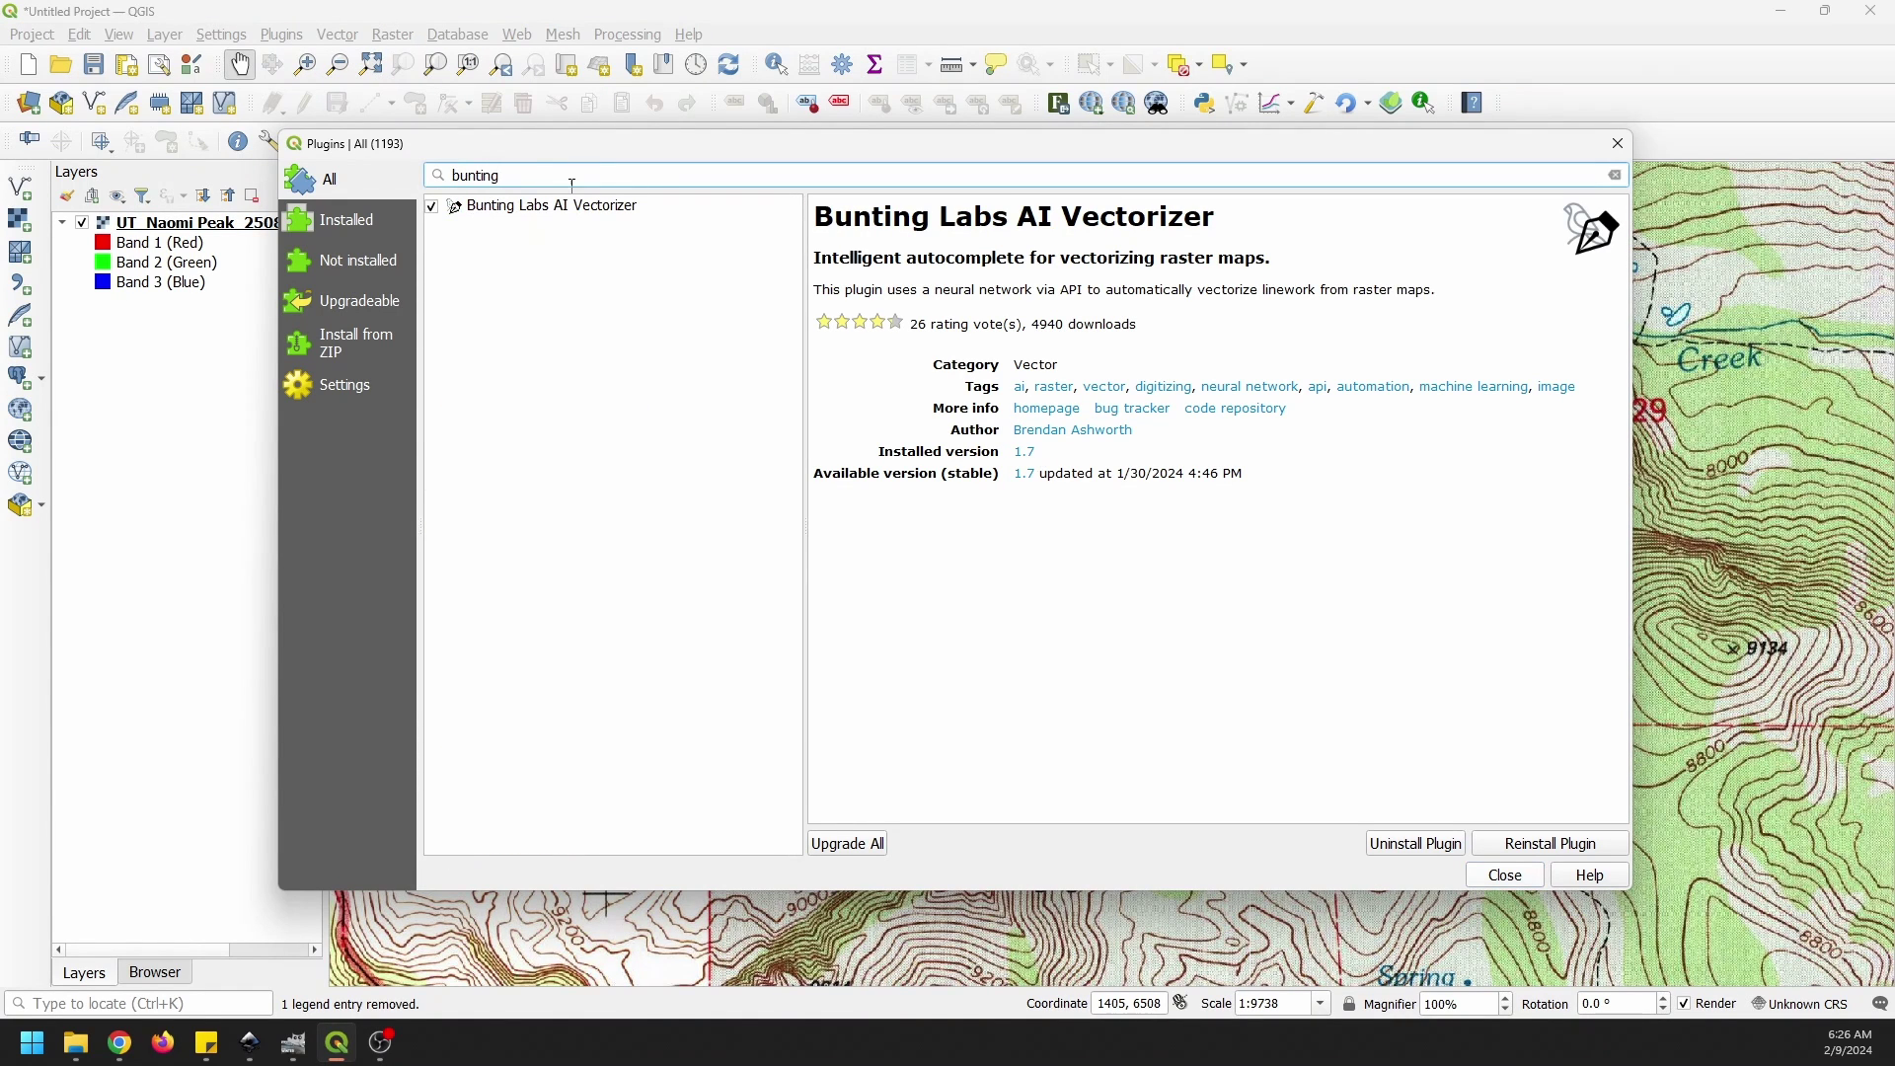
{"action": "left_click", "coordinate": [550, 208]}
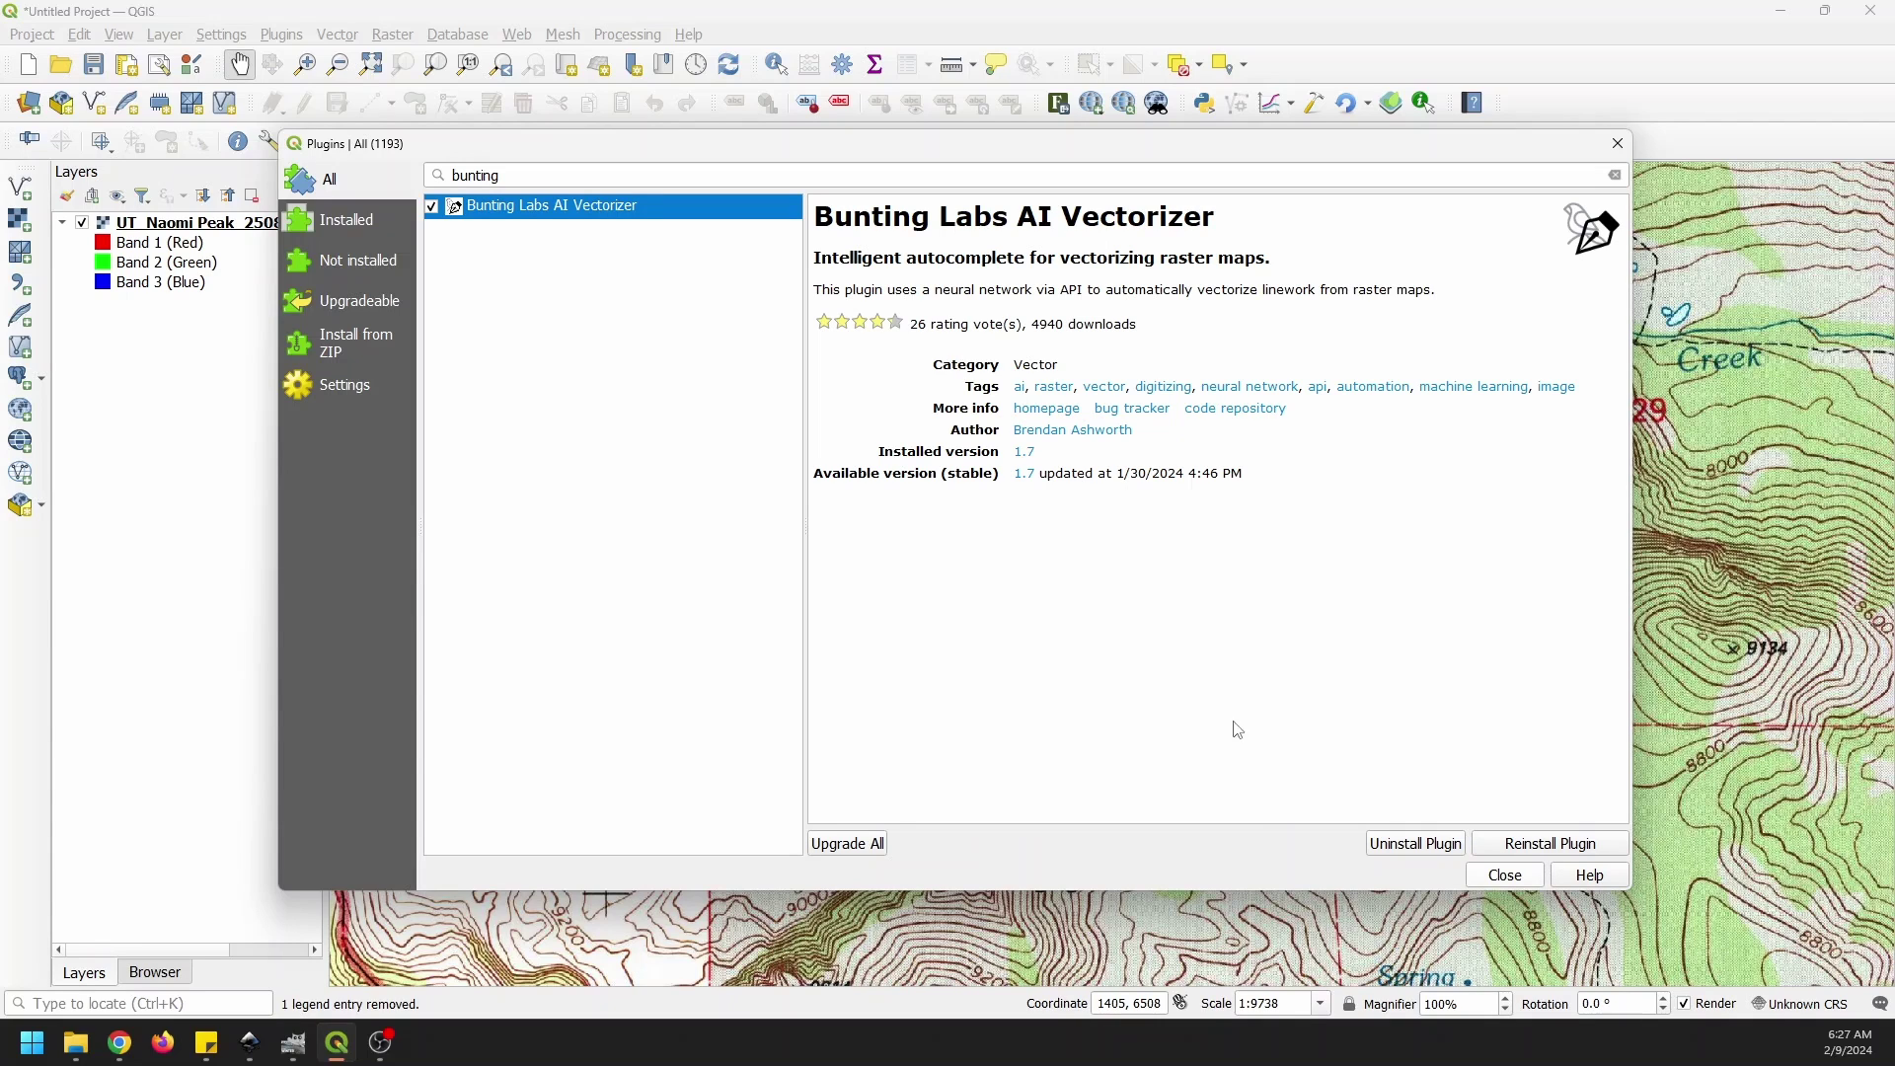
{"action": "left_click", "coordinate": [1504, 877]}
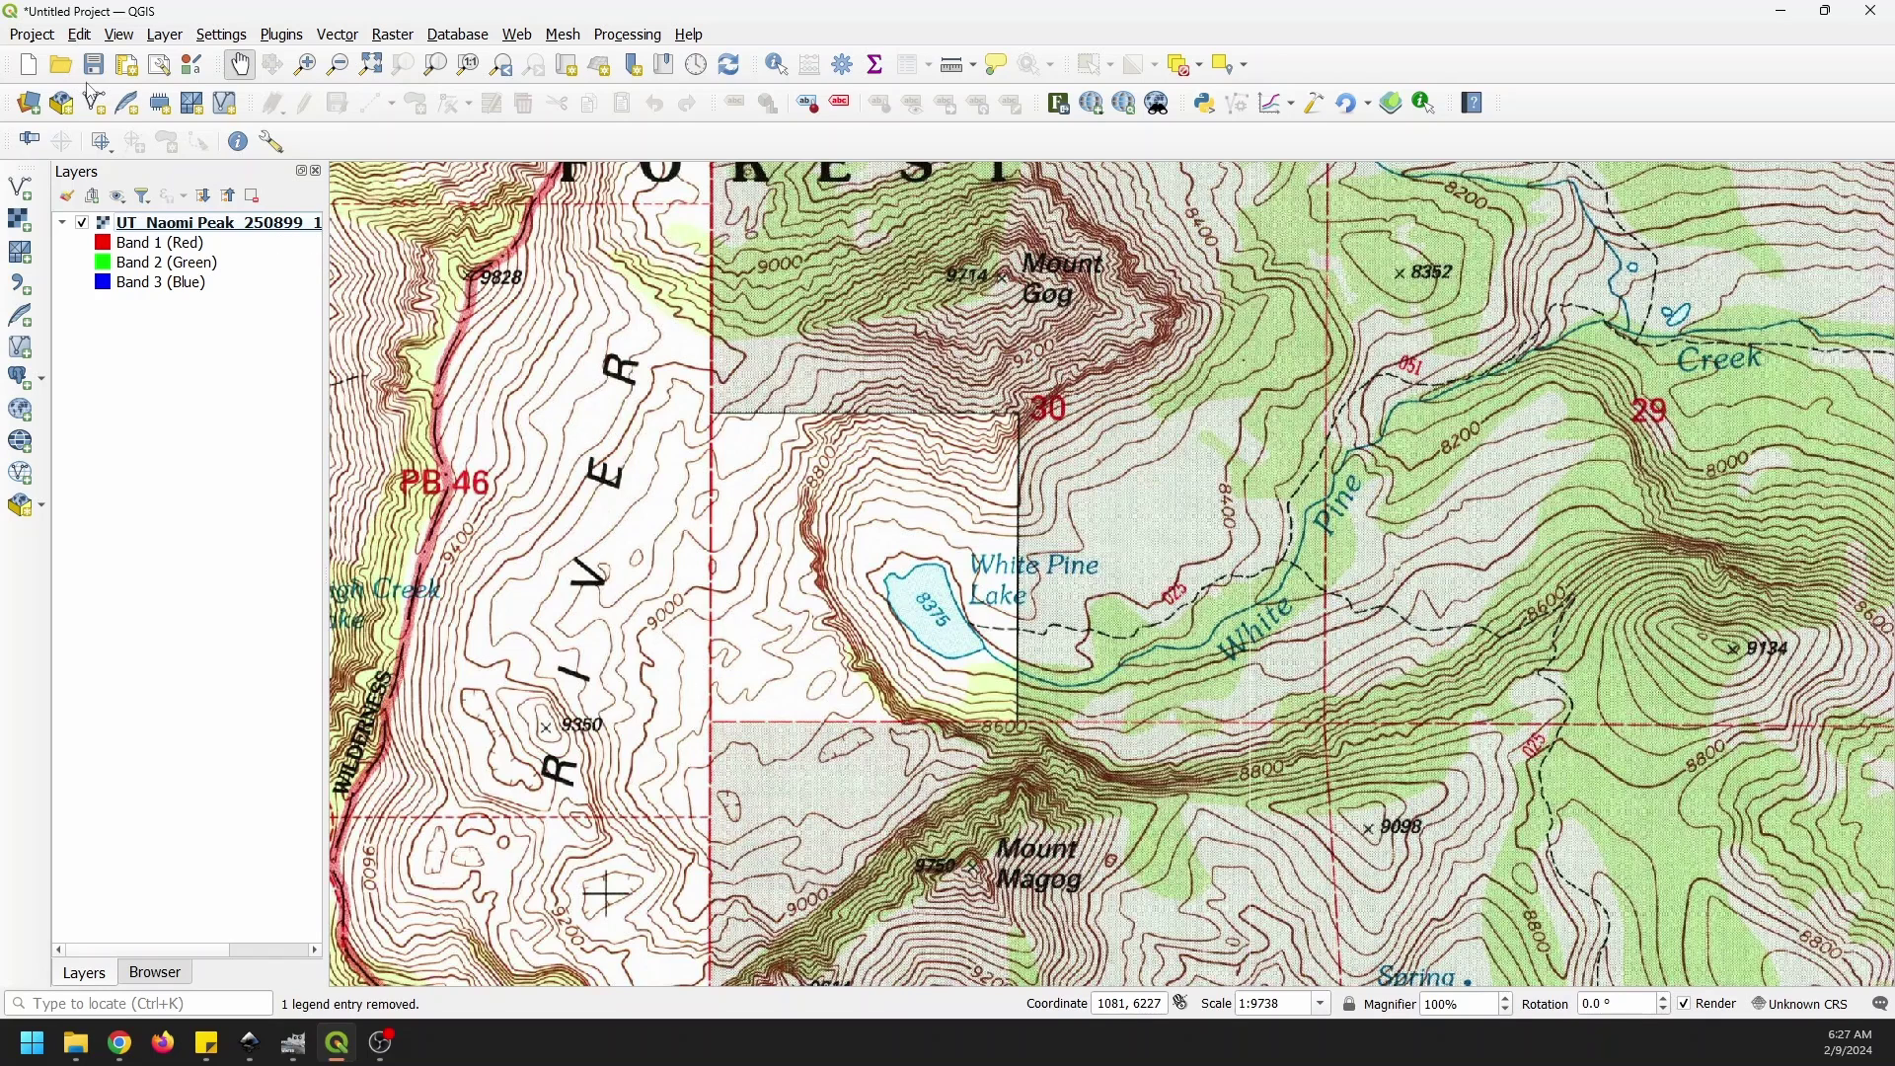
- Start a new GeoPackage layer with database ai_test and table name polygons
{"action": "left_click", "coordinate": [165, 34]}
{"action": "mouse_move", "coordinate": [221, 35]}
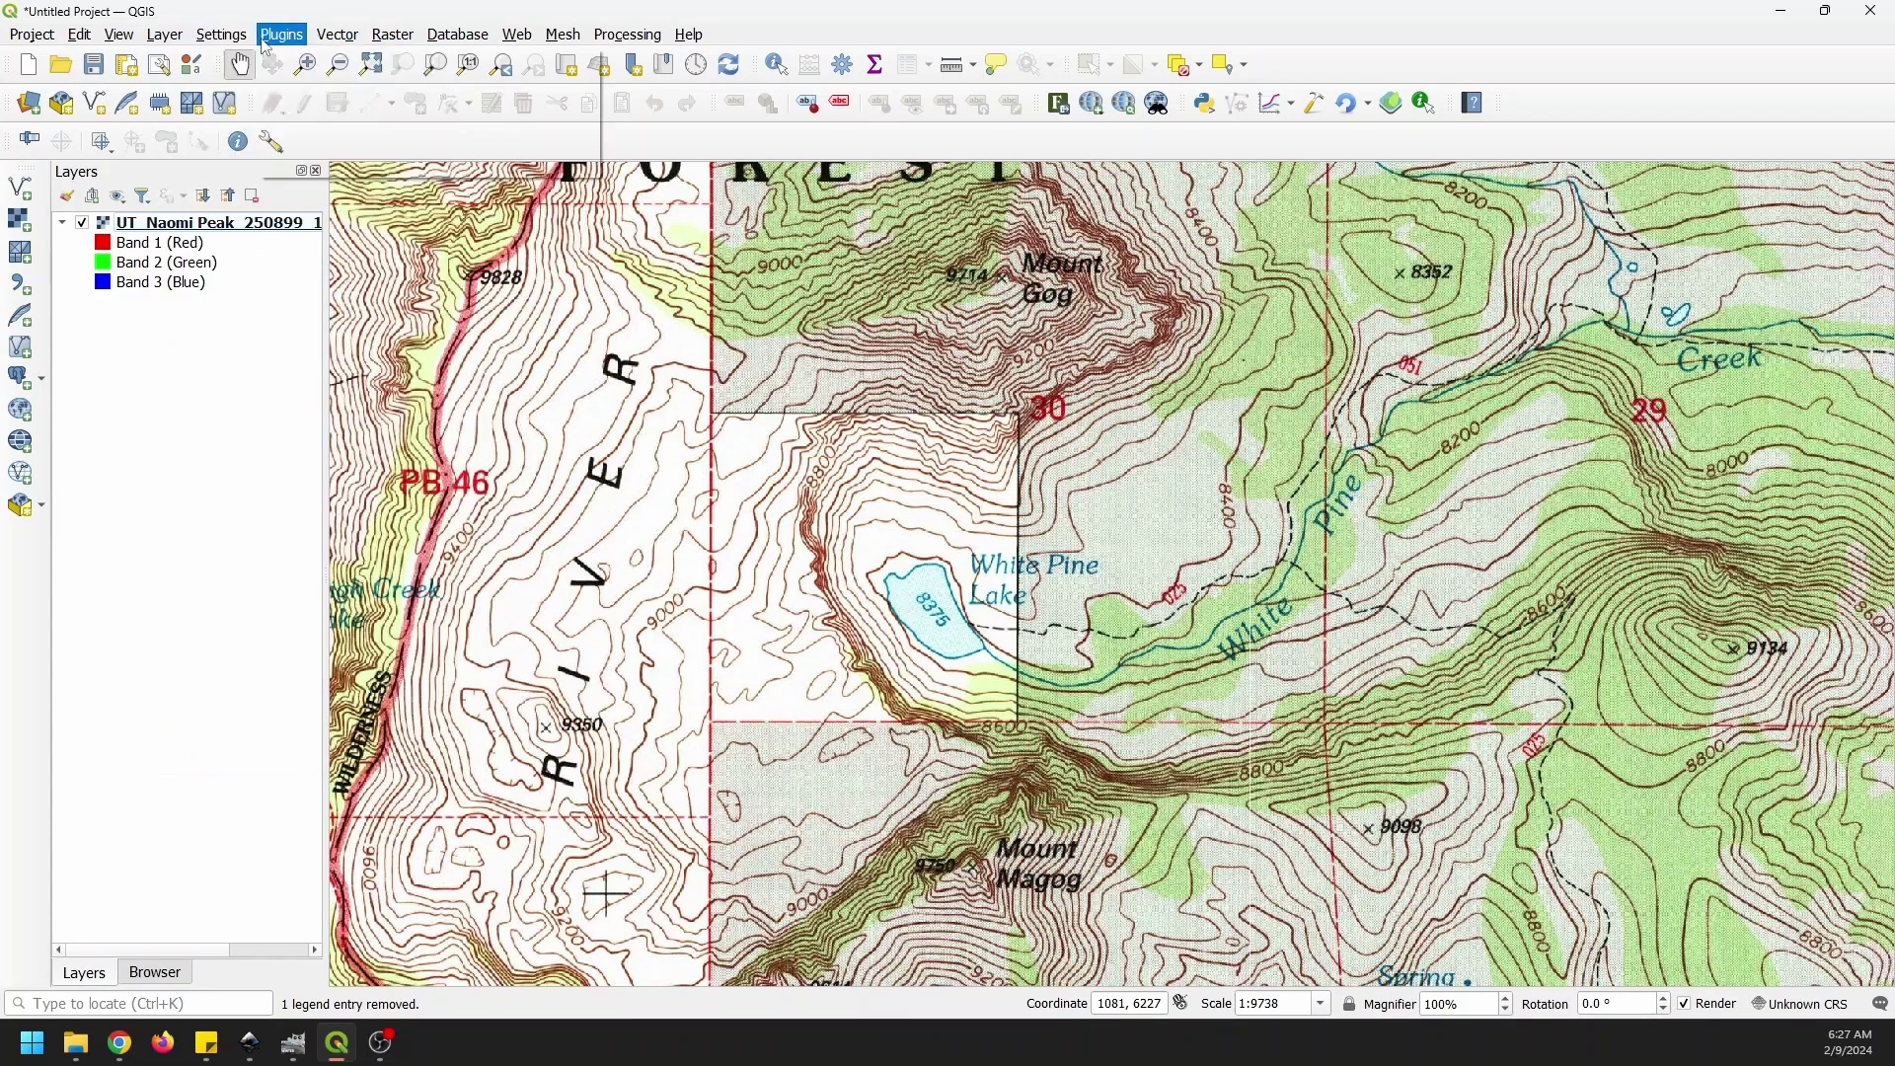
{"action": "mouse_move", "coordinate": [460, 89]}
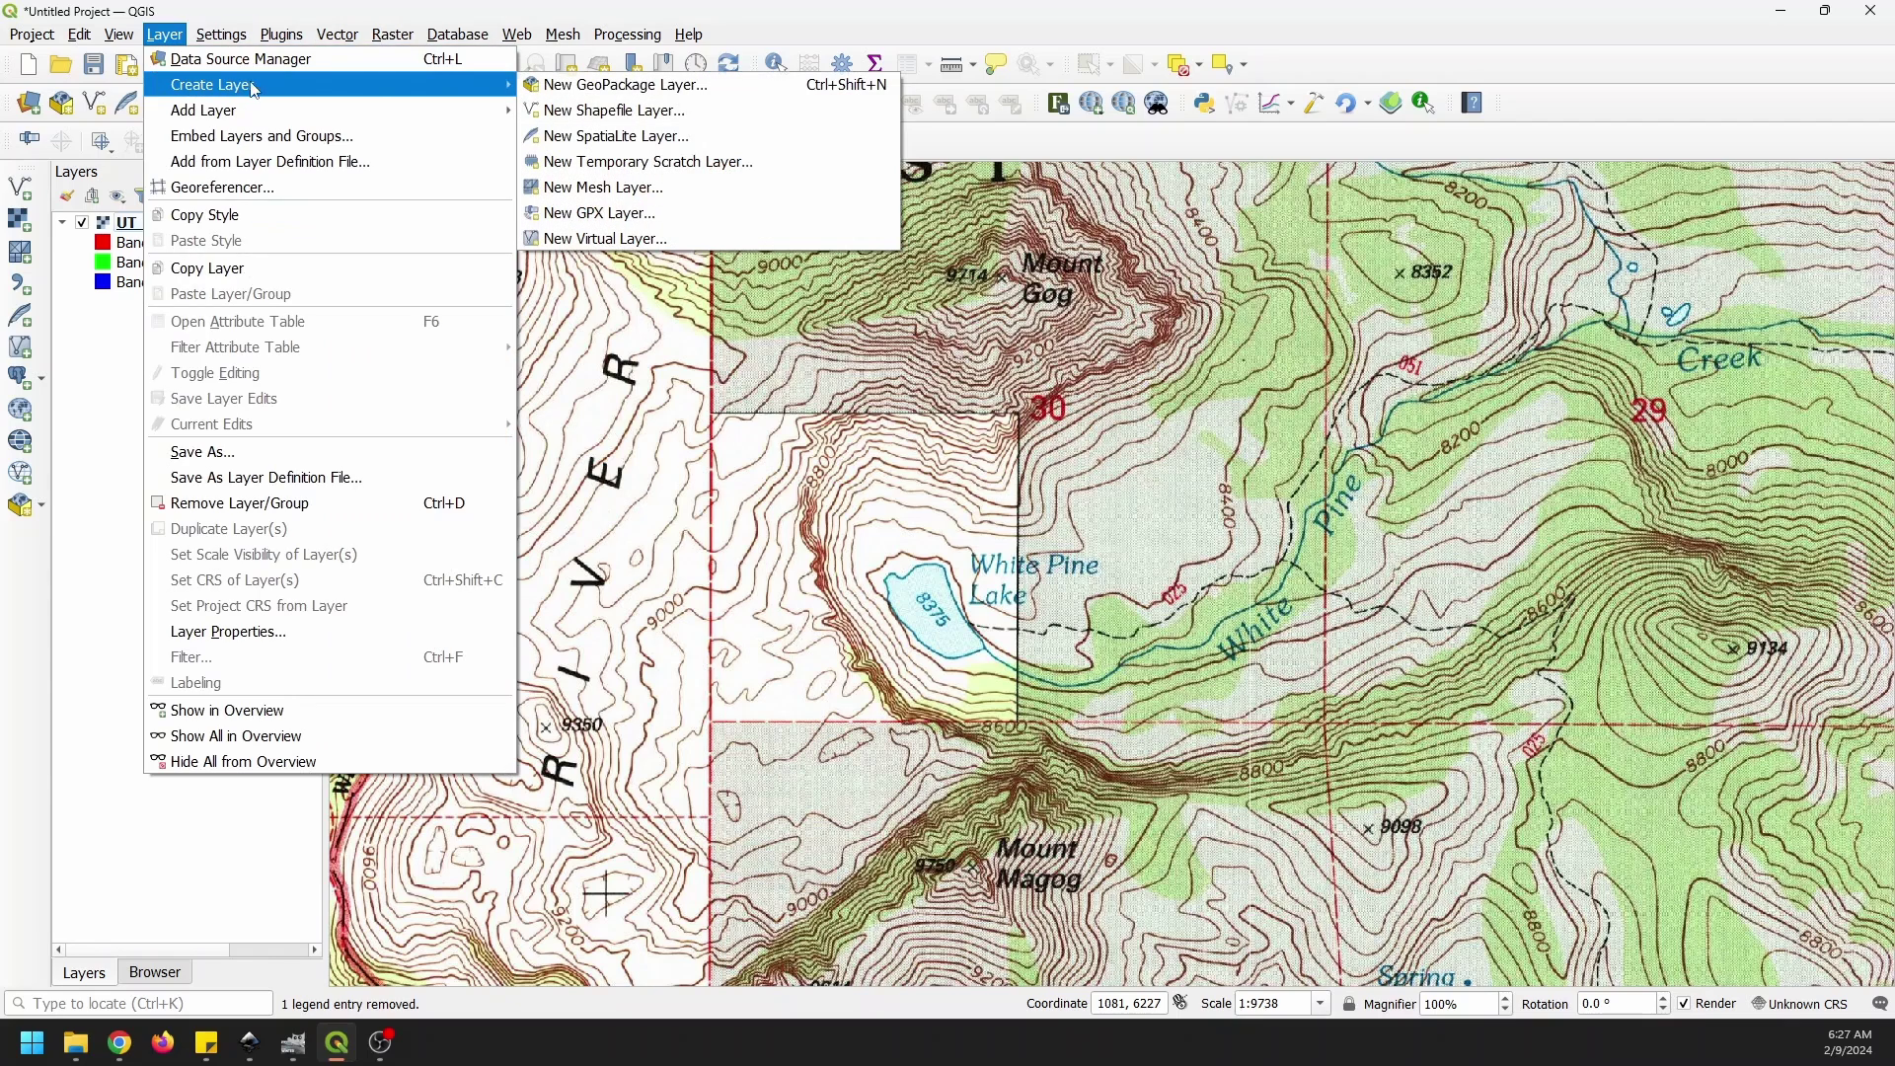
{"action": "left_click", "coordinate": [564, 91]}
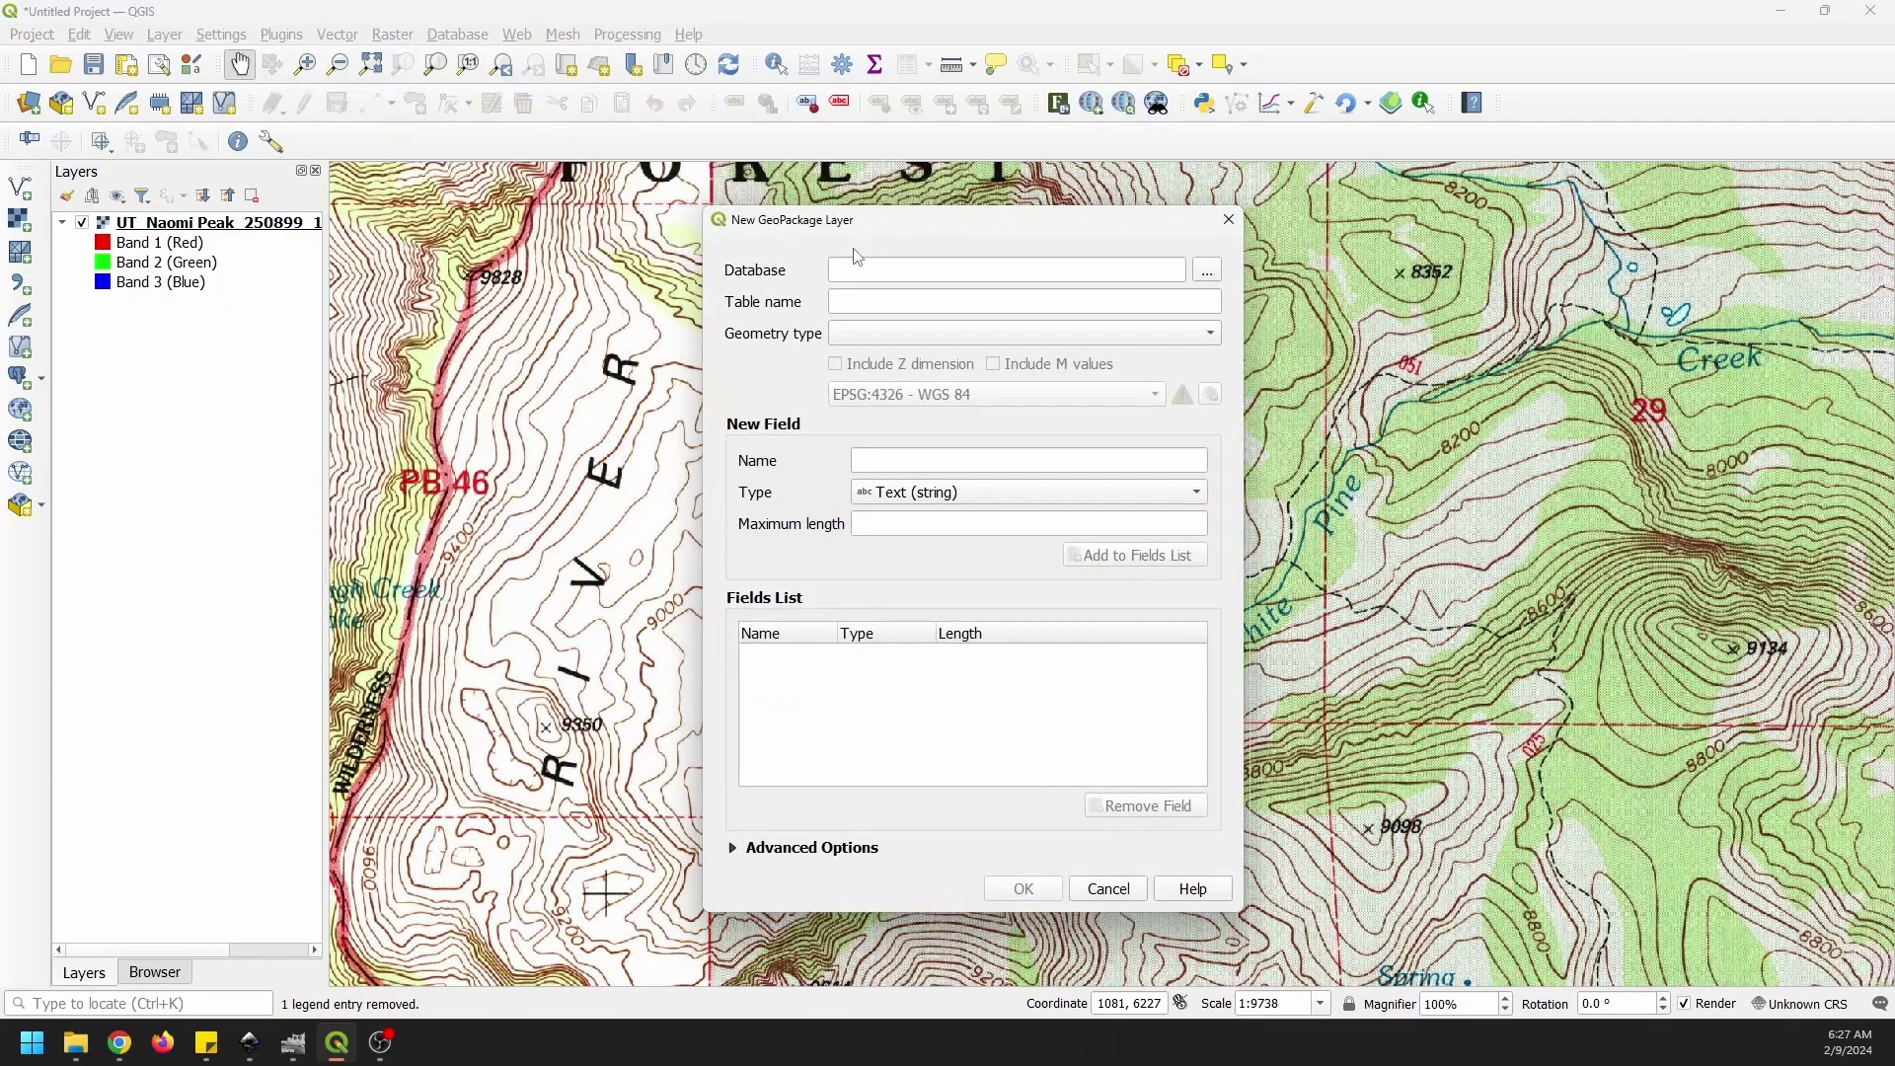
{"action": "type", "text": "ai_test"}
{"action": "left_click_drag", "start_coordinate": [860, 310], "coordinate": [827, 318]}
{"action": "type", "text": "polygons"}
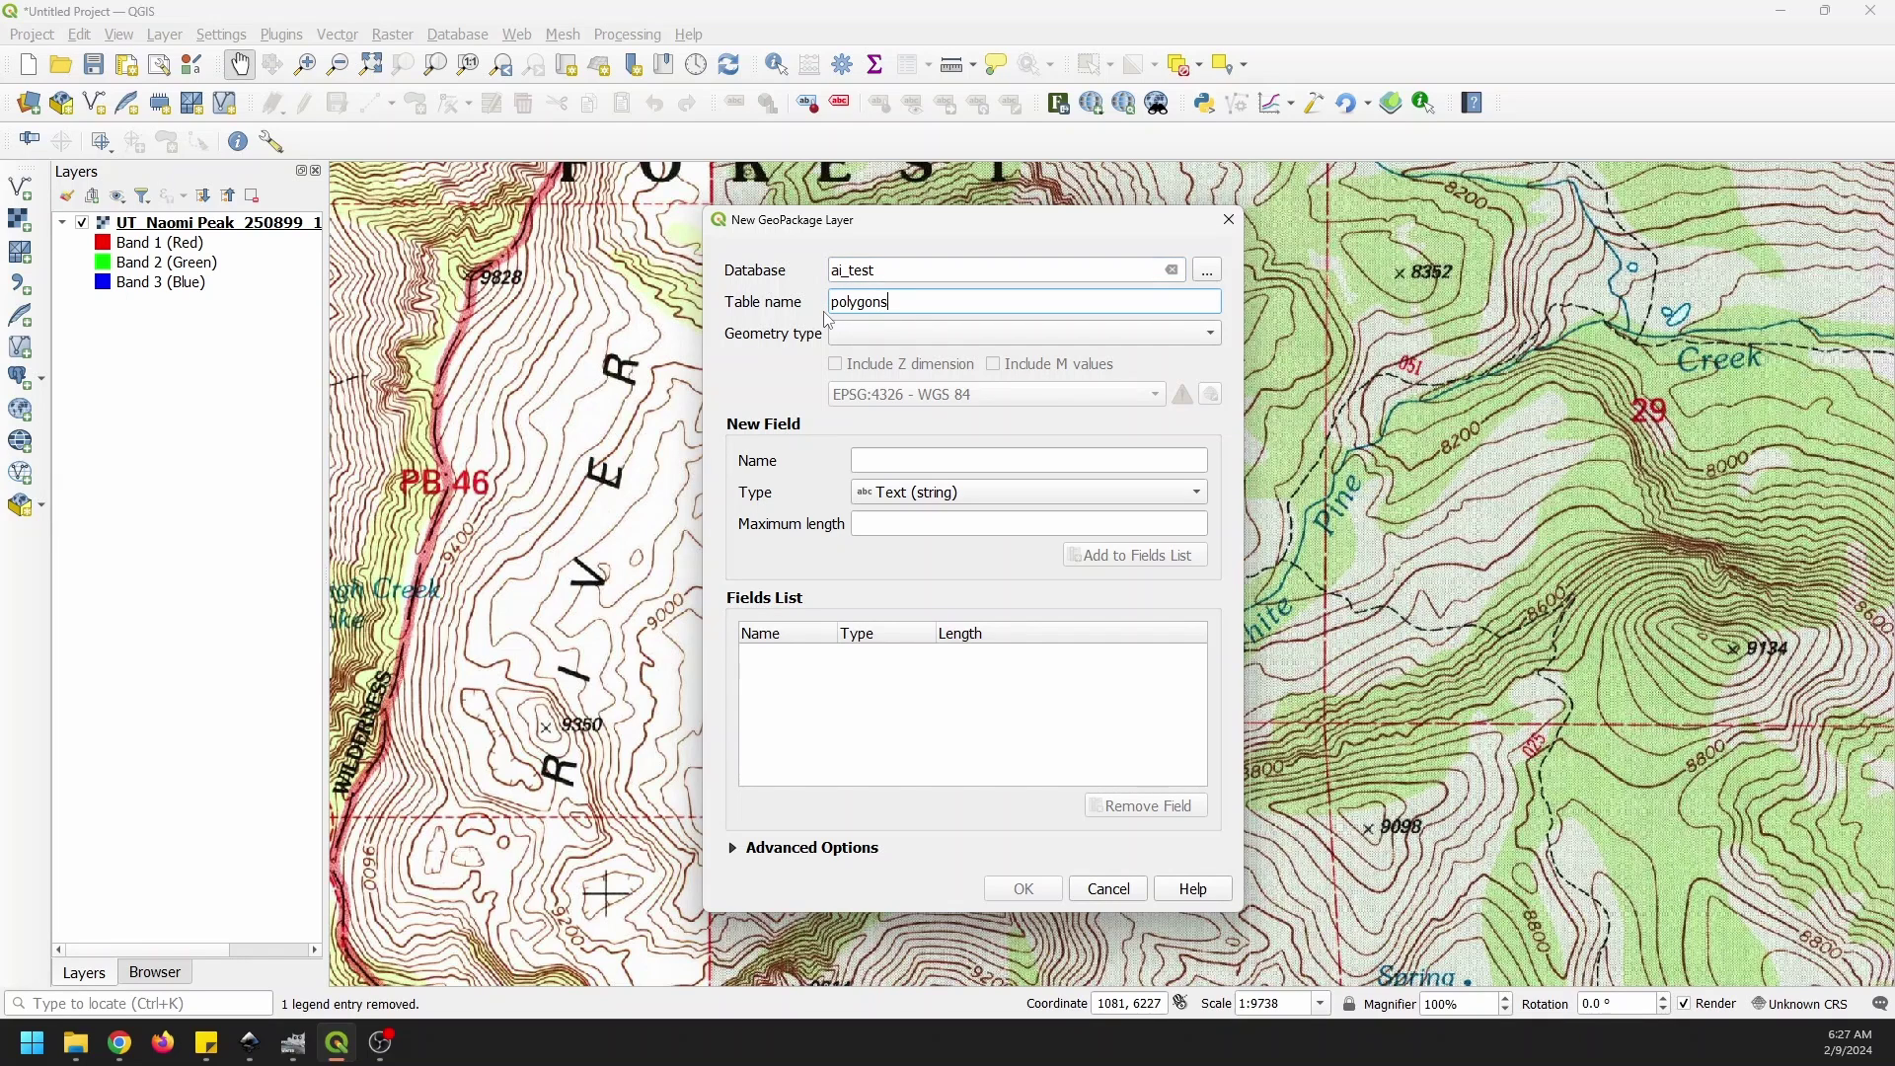
- Set geometry to Polygon with the project CRS, then create it, overwriting ai_test
{"action": "left_click", "coordinate": [890, 335]}
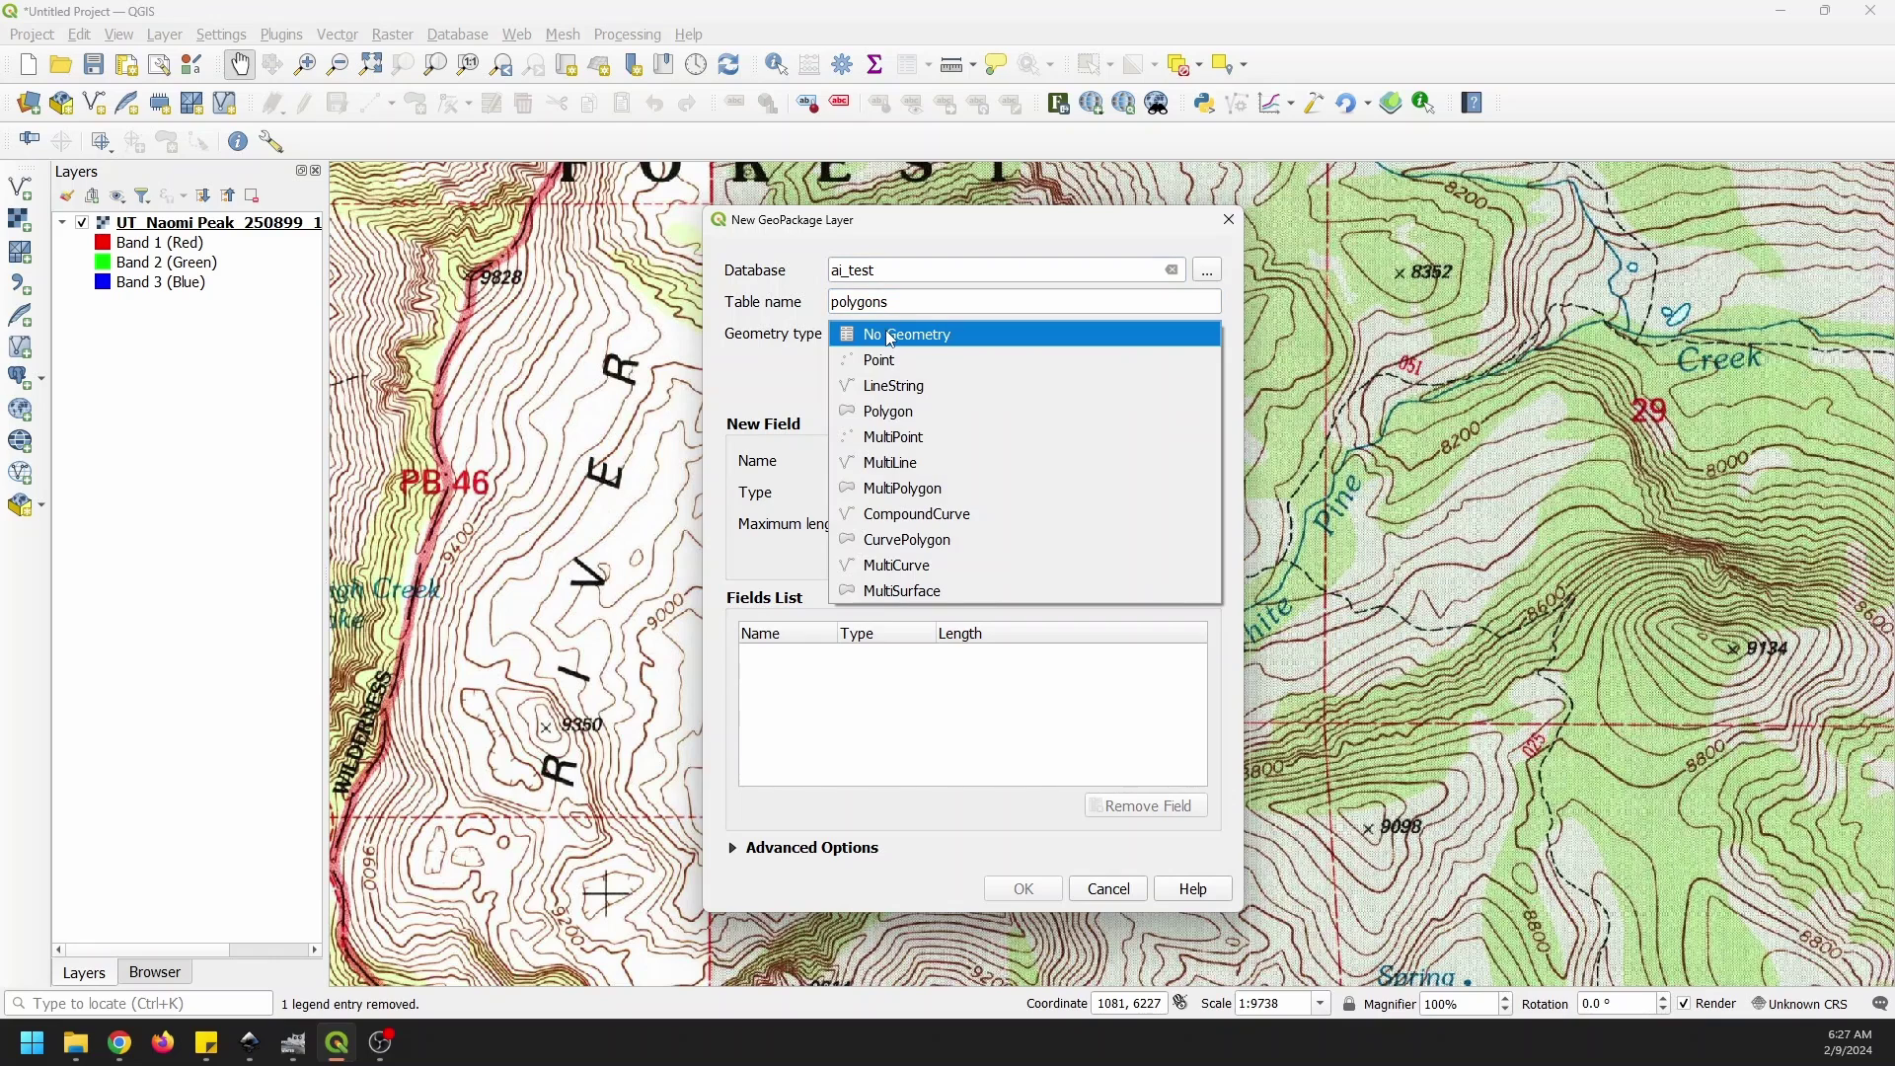
{"action": "left_click", "coordinate": [894, 411]}
{"action": "left_click", "coordinate": [955, 398]}
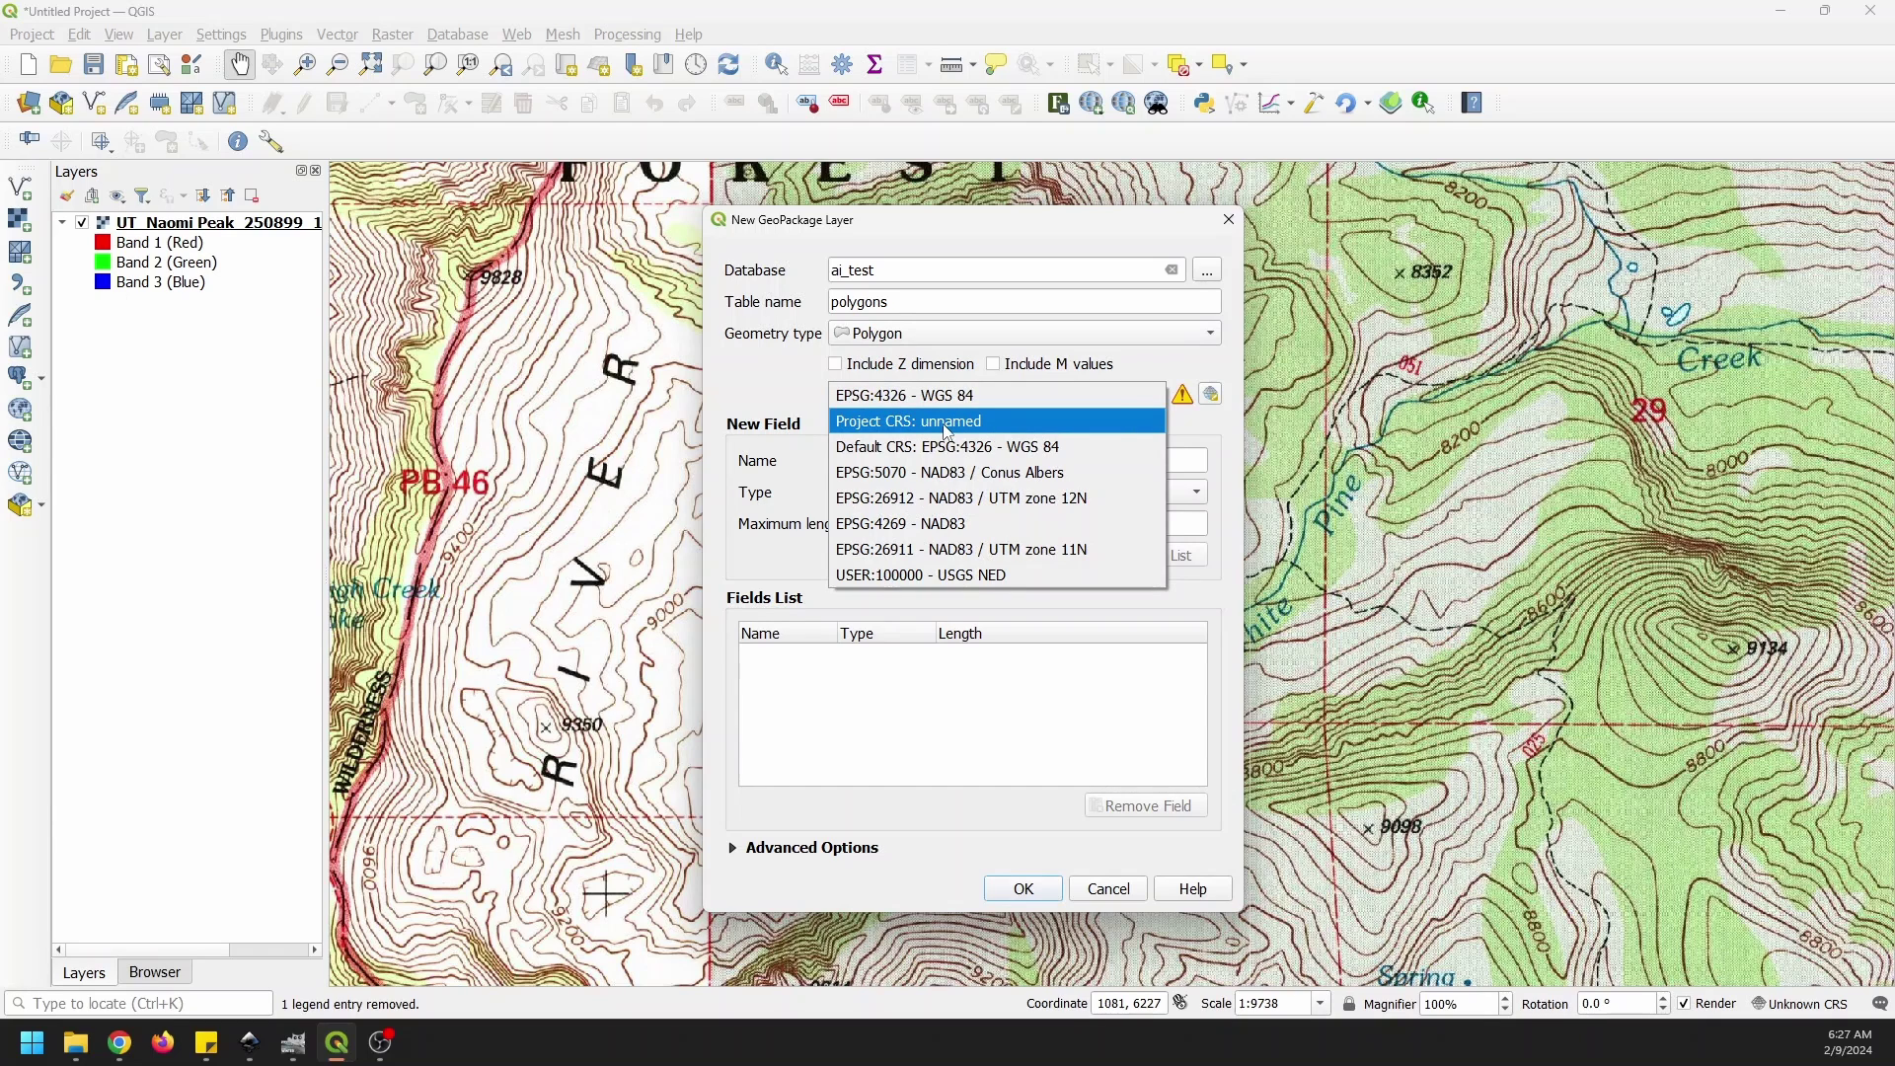
{"action": "left_click", "coordinate": [945, 422]}
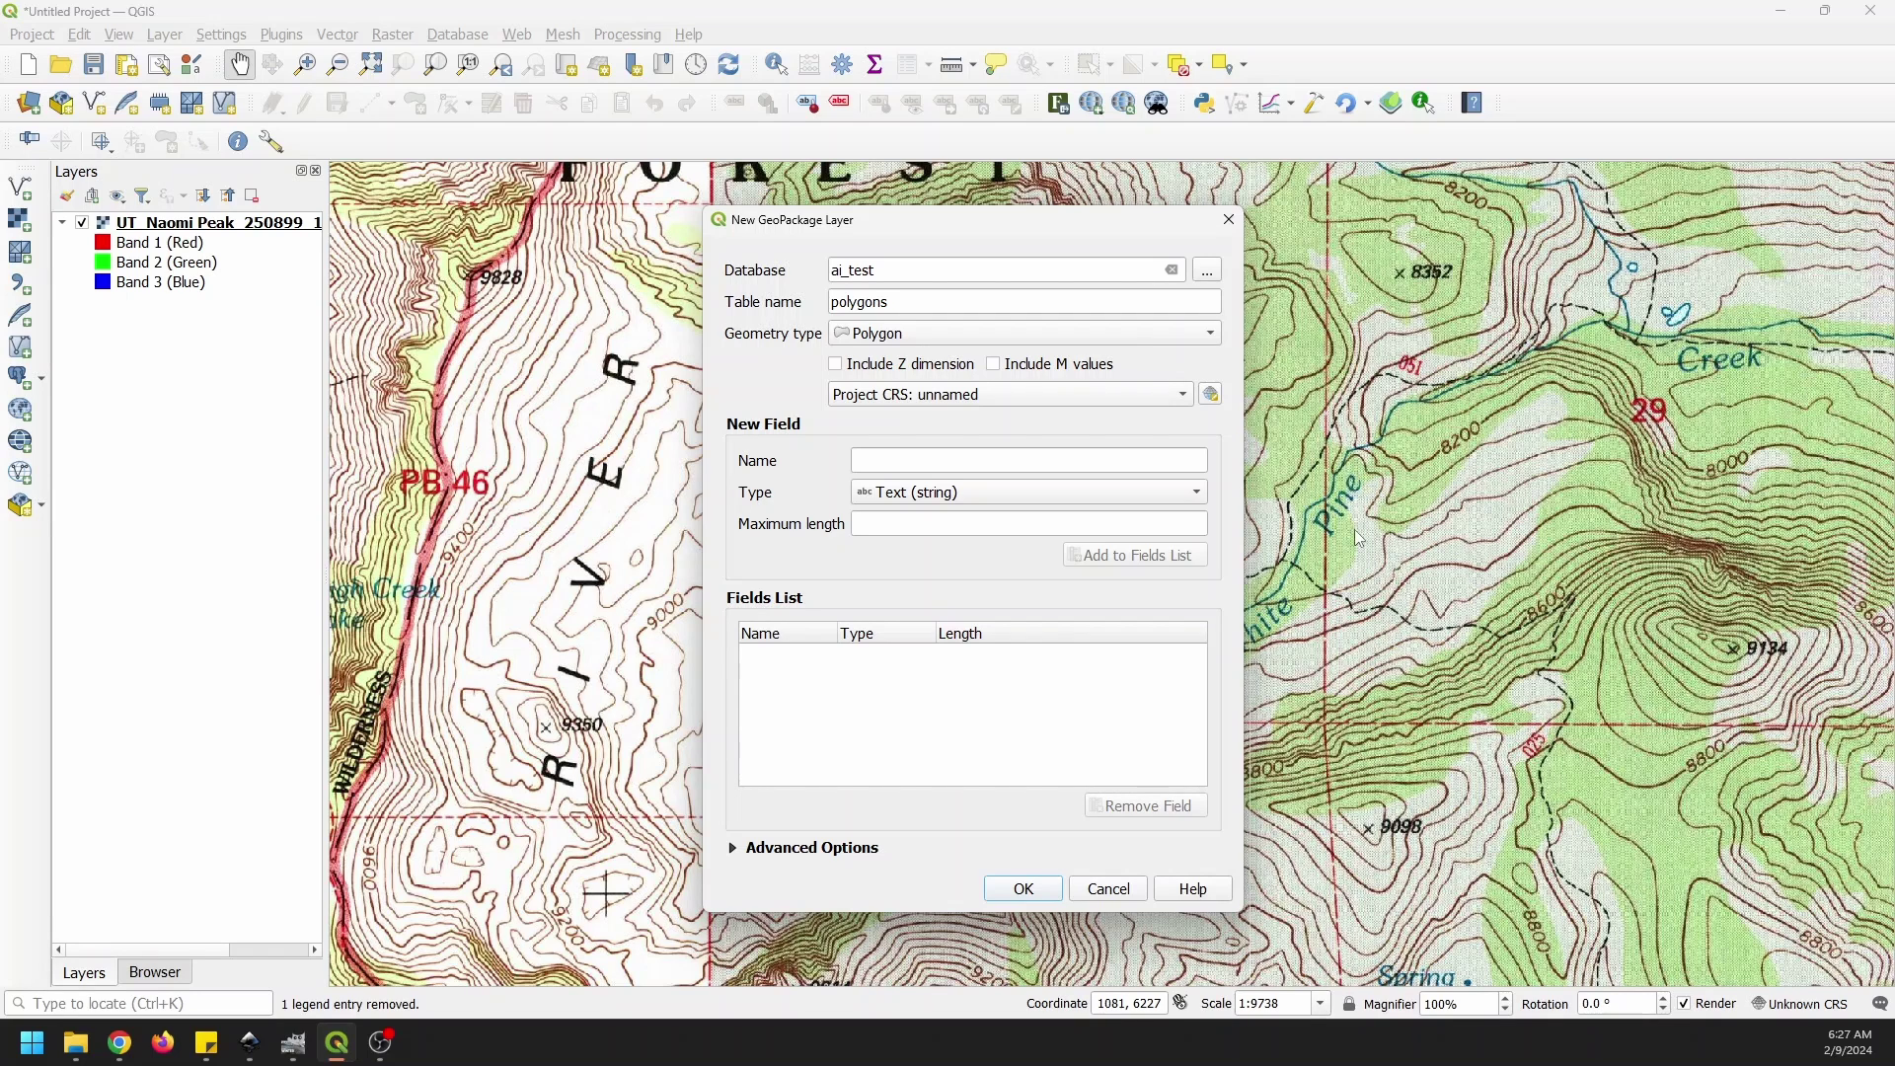
{"action": "left_click", "coordinate": [1026, 891]}
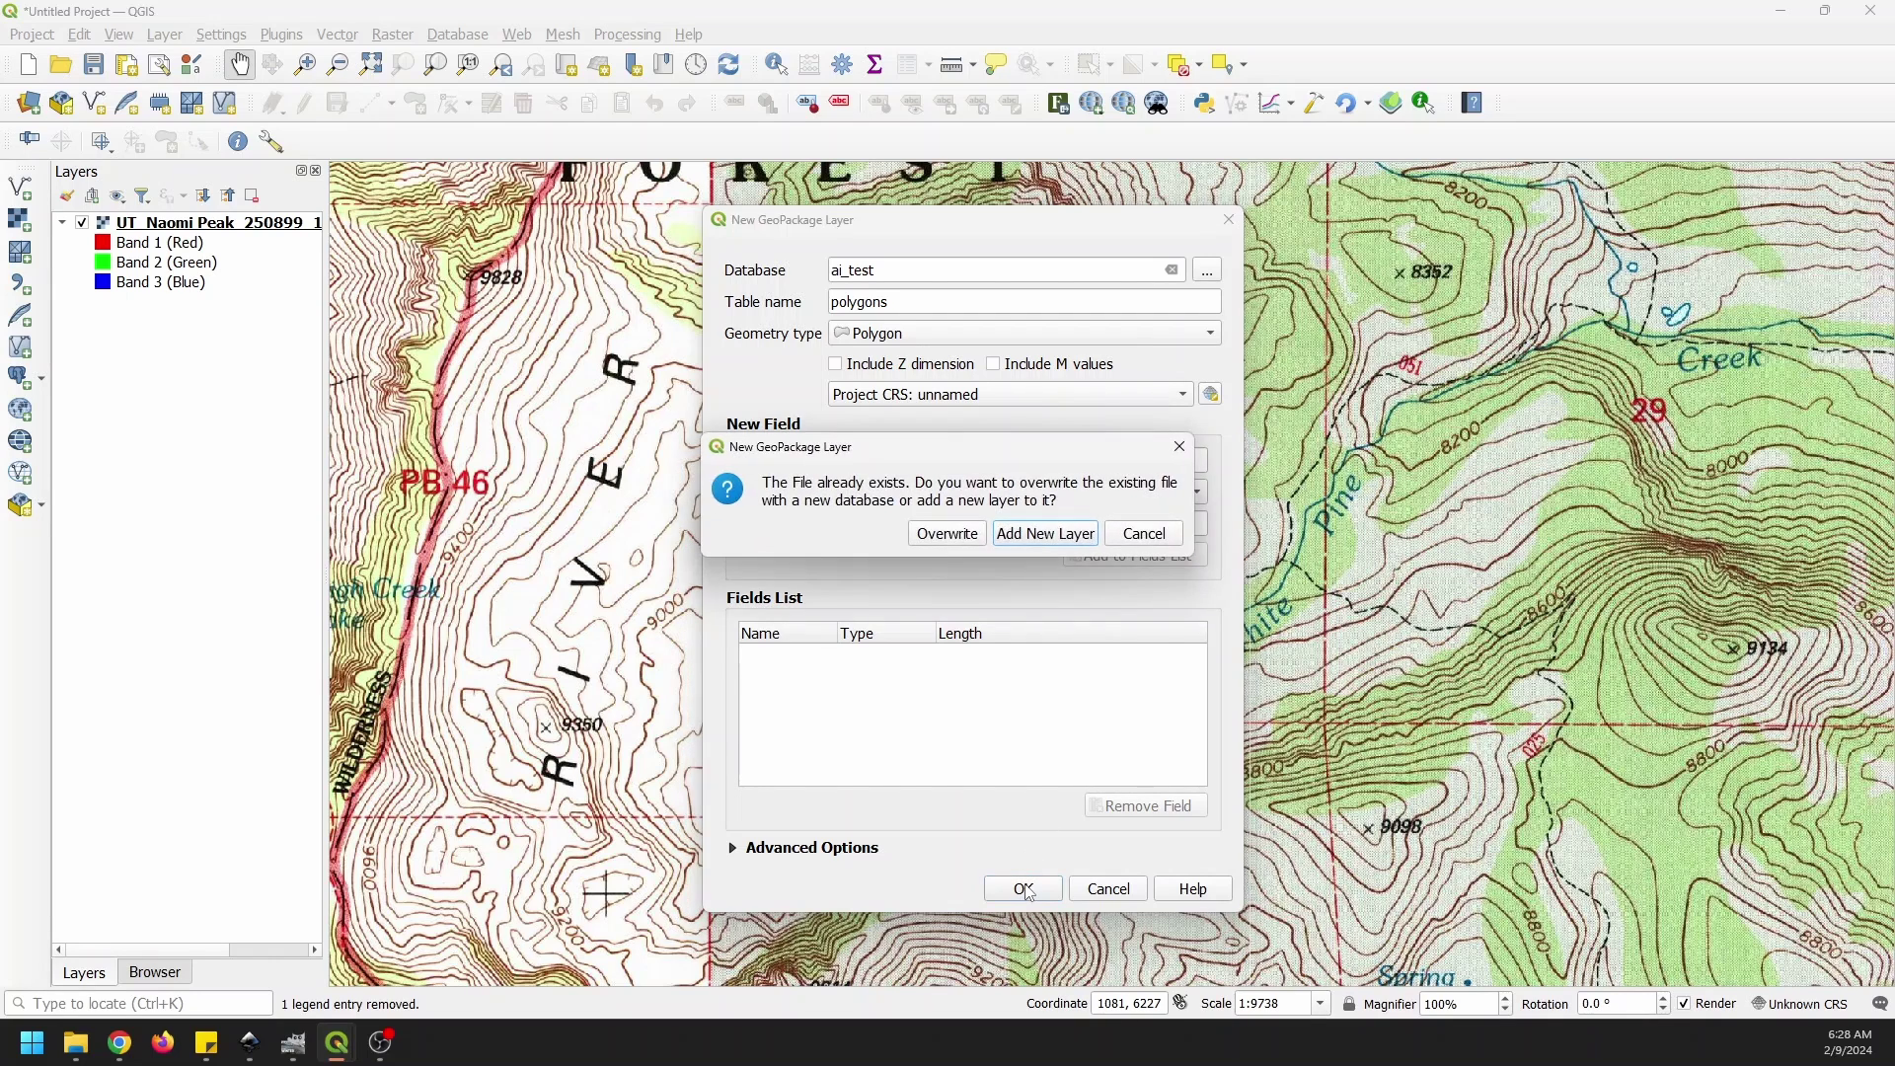
{"action": "left_click", "coordinate": [956, 534]}
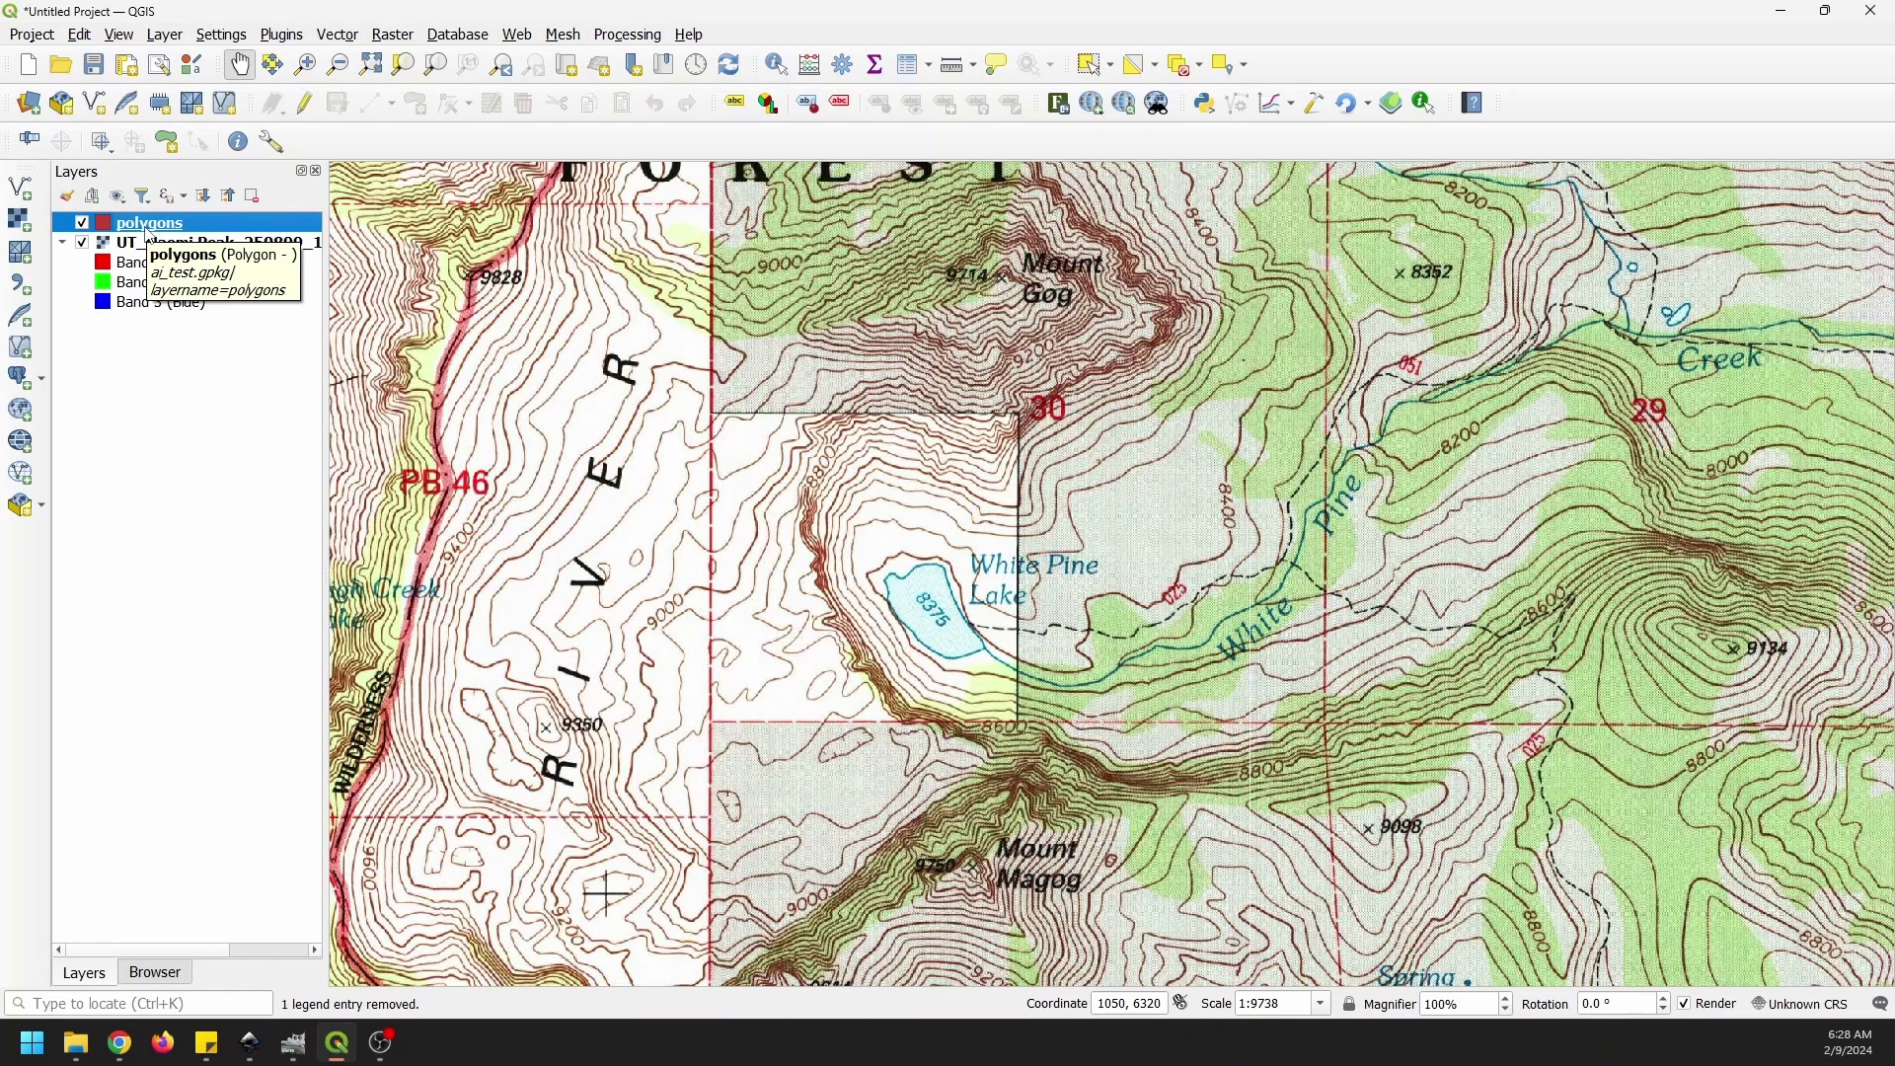
- Toggle editing on the polygons layer and switch on Vectorize with AI
{"action": "left_click", "coordinate": [305, 106]}
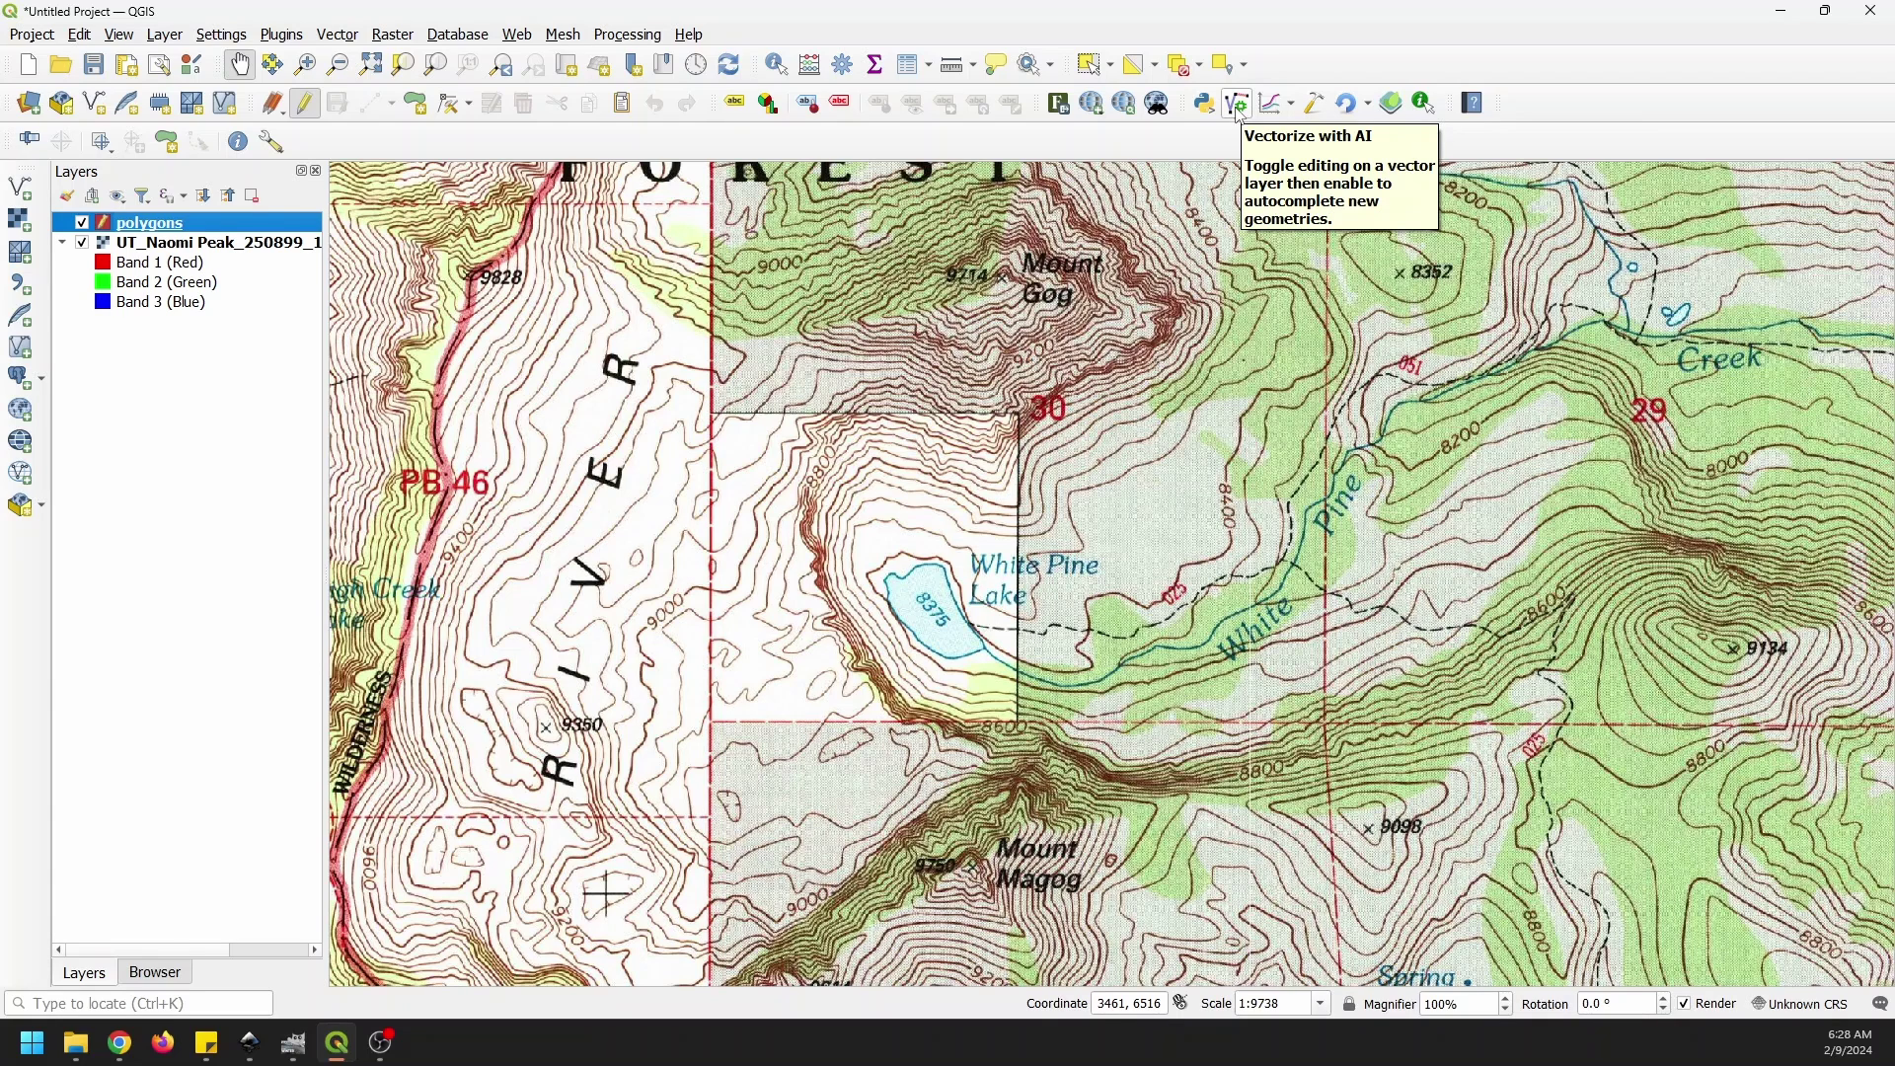
{"action": "left_click", "coordinate": [1243, 111]}
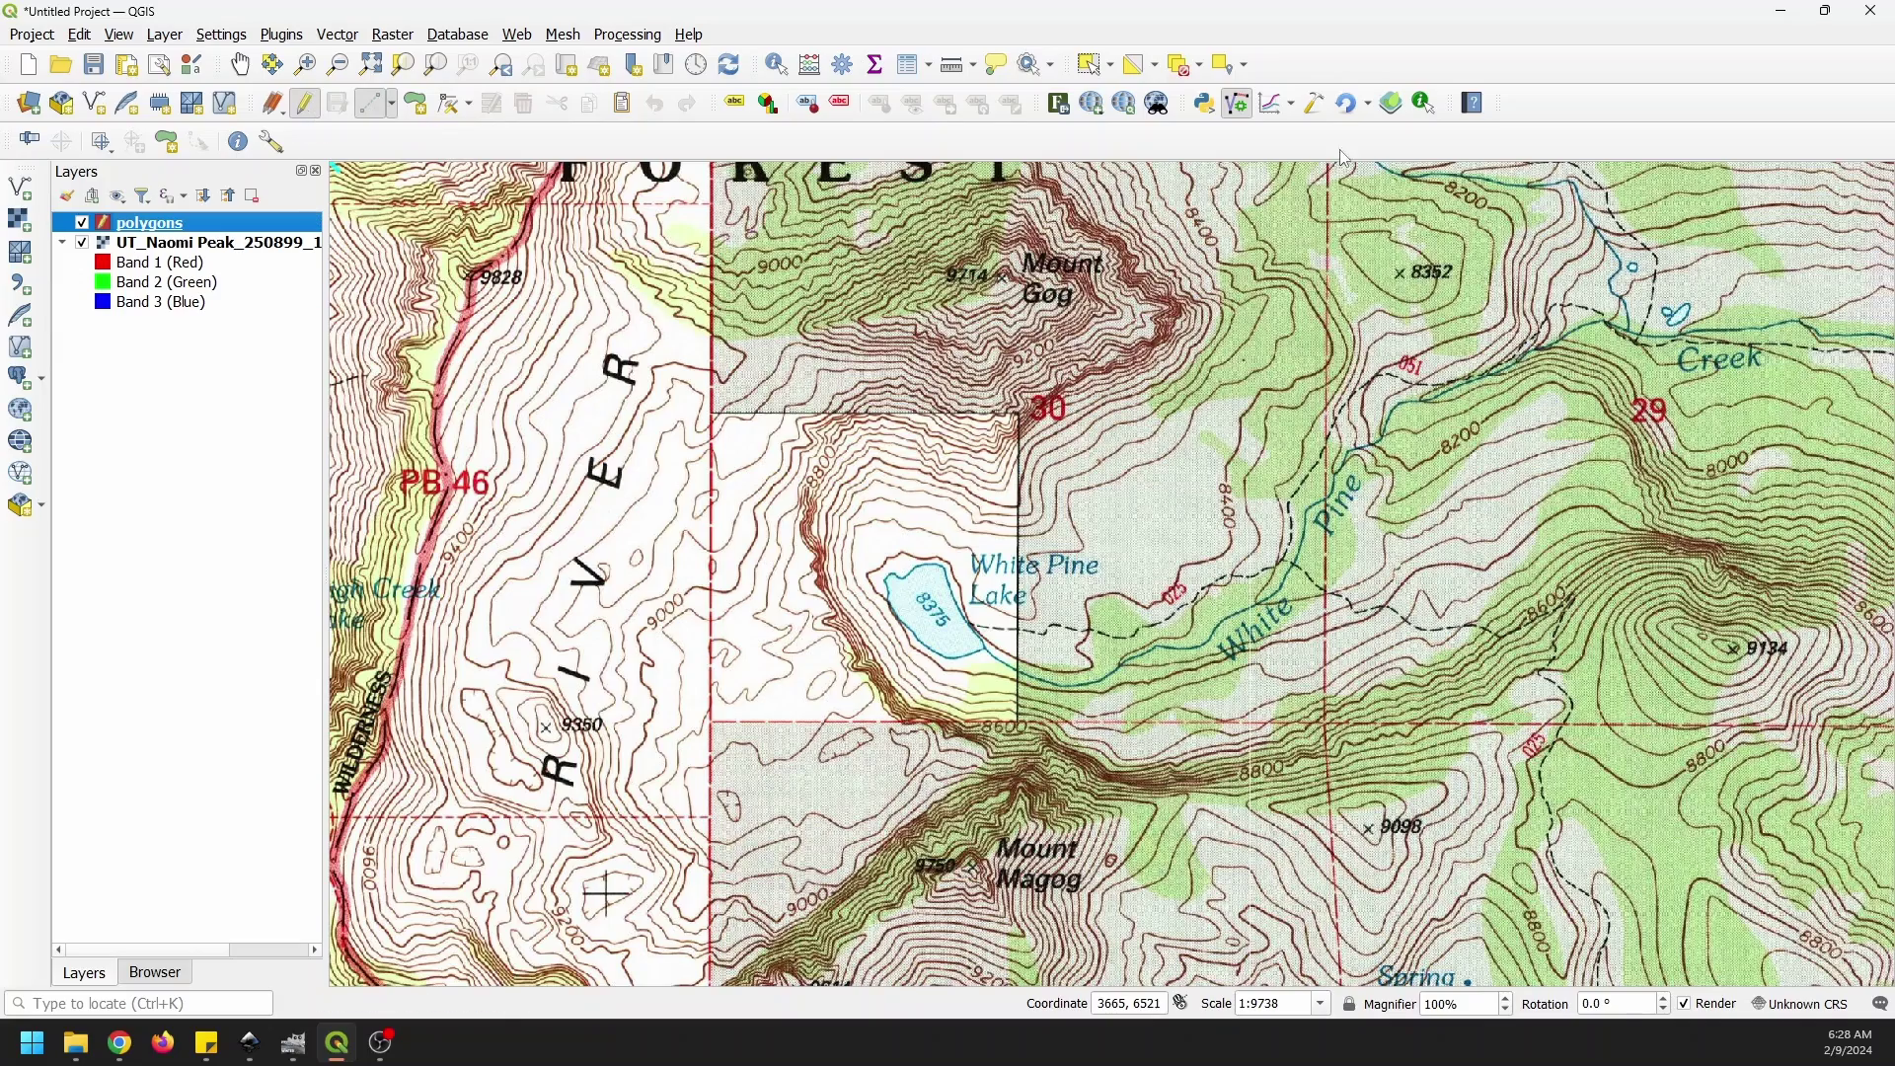
- Zoom in on White Pine Lake and place the first two vertices on its north shore
{"action": "left_click", "coordinate": [1237, 105]}
{"action": "scroll", "coordinate": [931, 579], "scroll_direction": "up", "scroll_amount": 1}
{"action": "scroll", "coordinate": [931, 578], "scroll_direction": "up", "scroll_amount": 5}
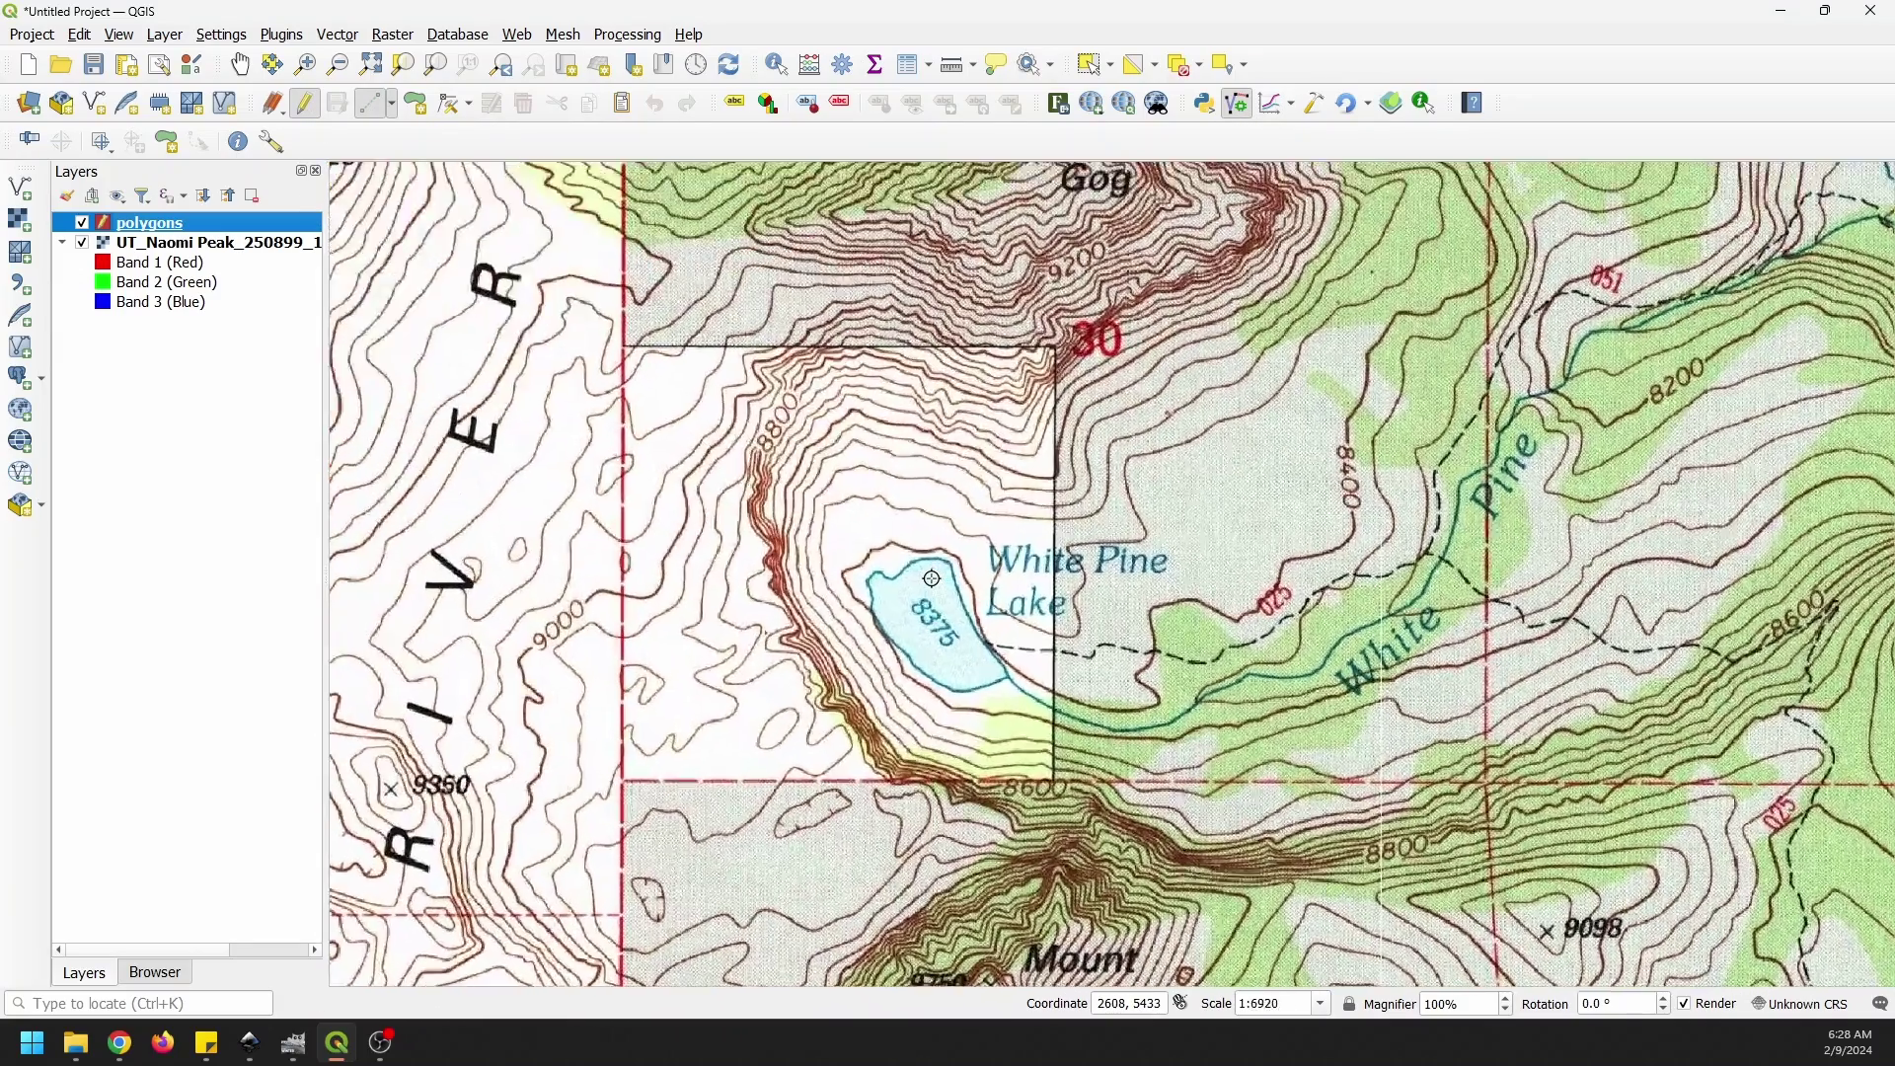
{"action": "scroll", "coordinate": [930, 579], "scroll_direction": "up", "scroll_amount": 1}
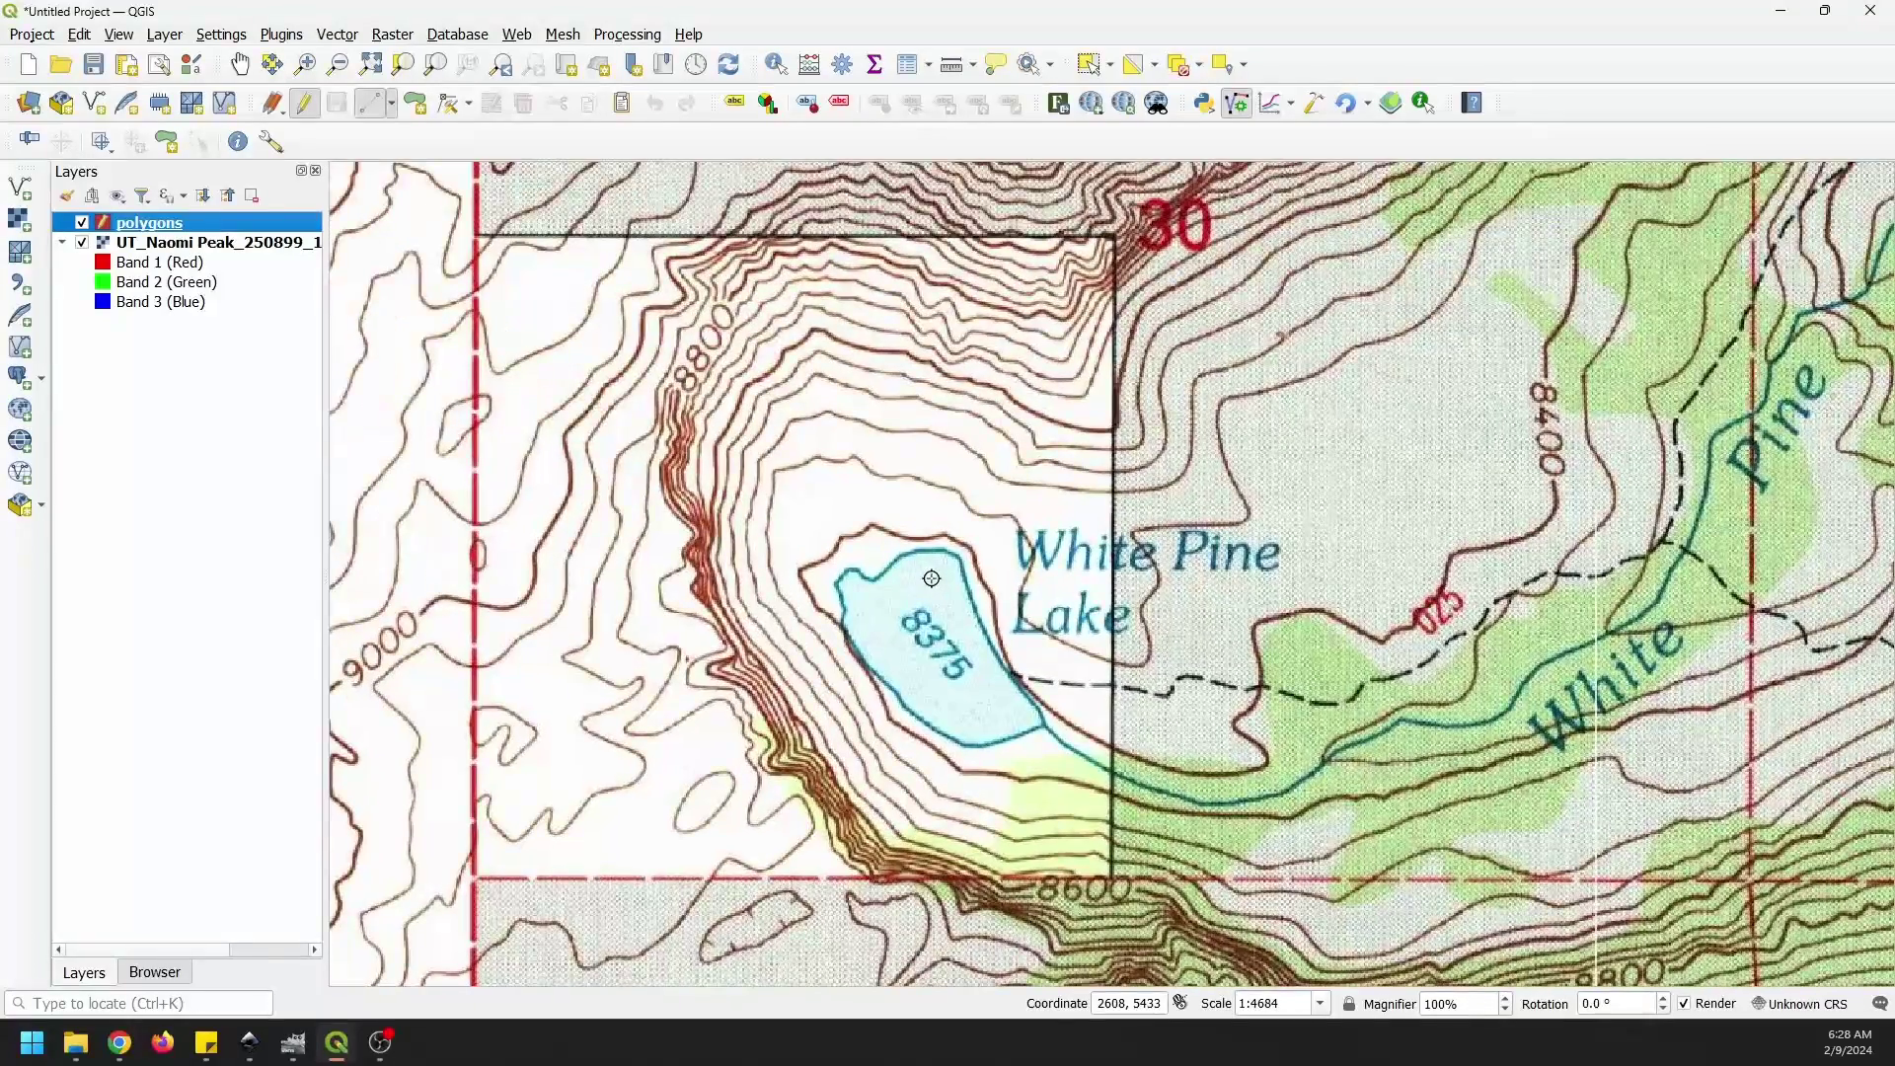
{"action": "scroll", "coordinate": [931, 579], "scroll_direction": "up", "scroll_amount": 2}
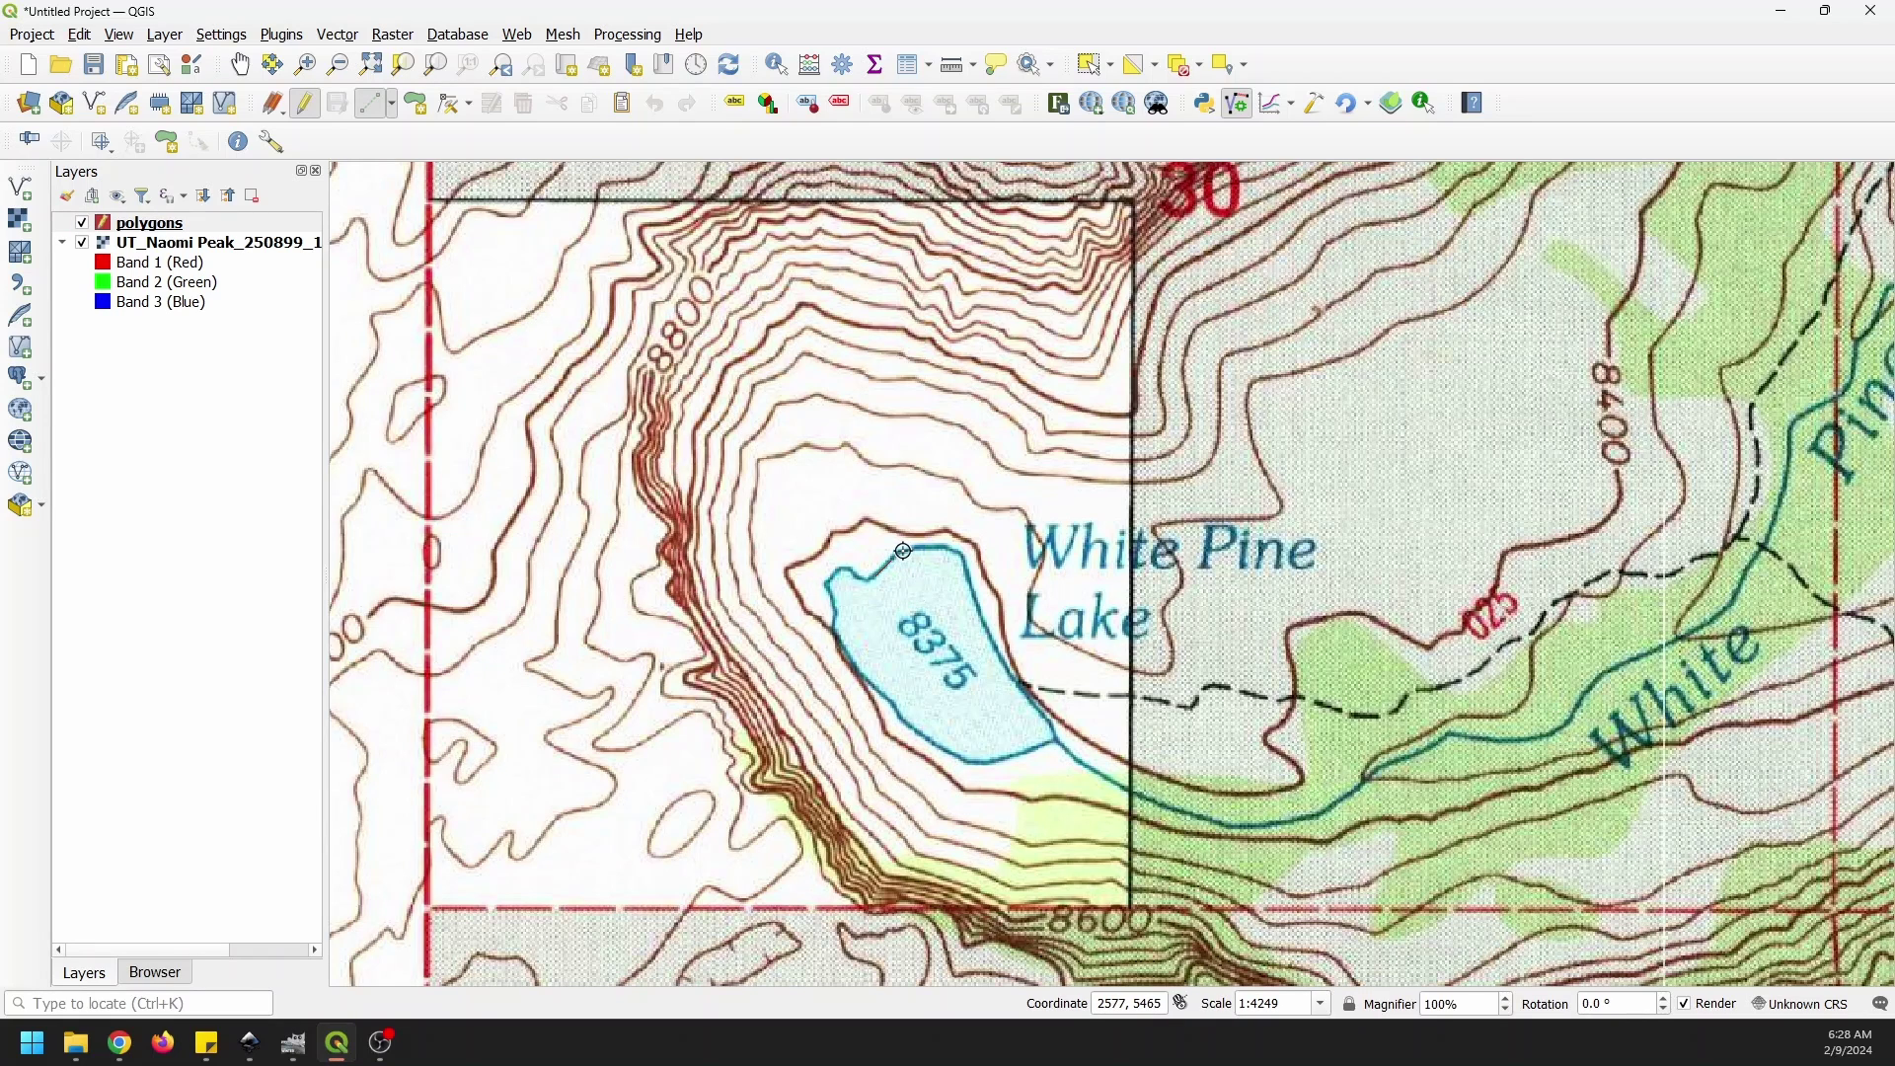
{"action": "left_click", "coordinate": [902, 554]}
{"action": "left_click", "coordinate": [879, 576]}
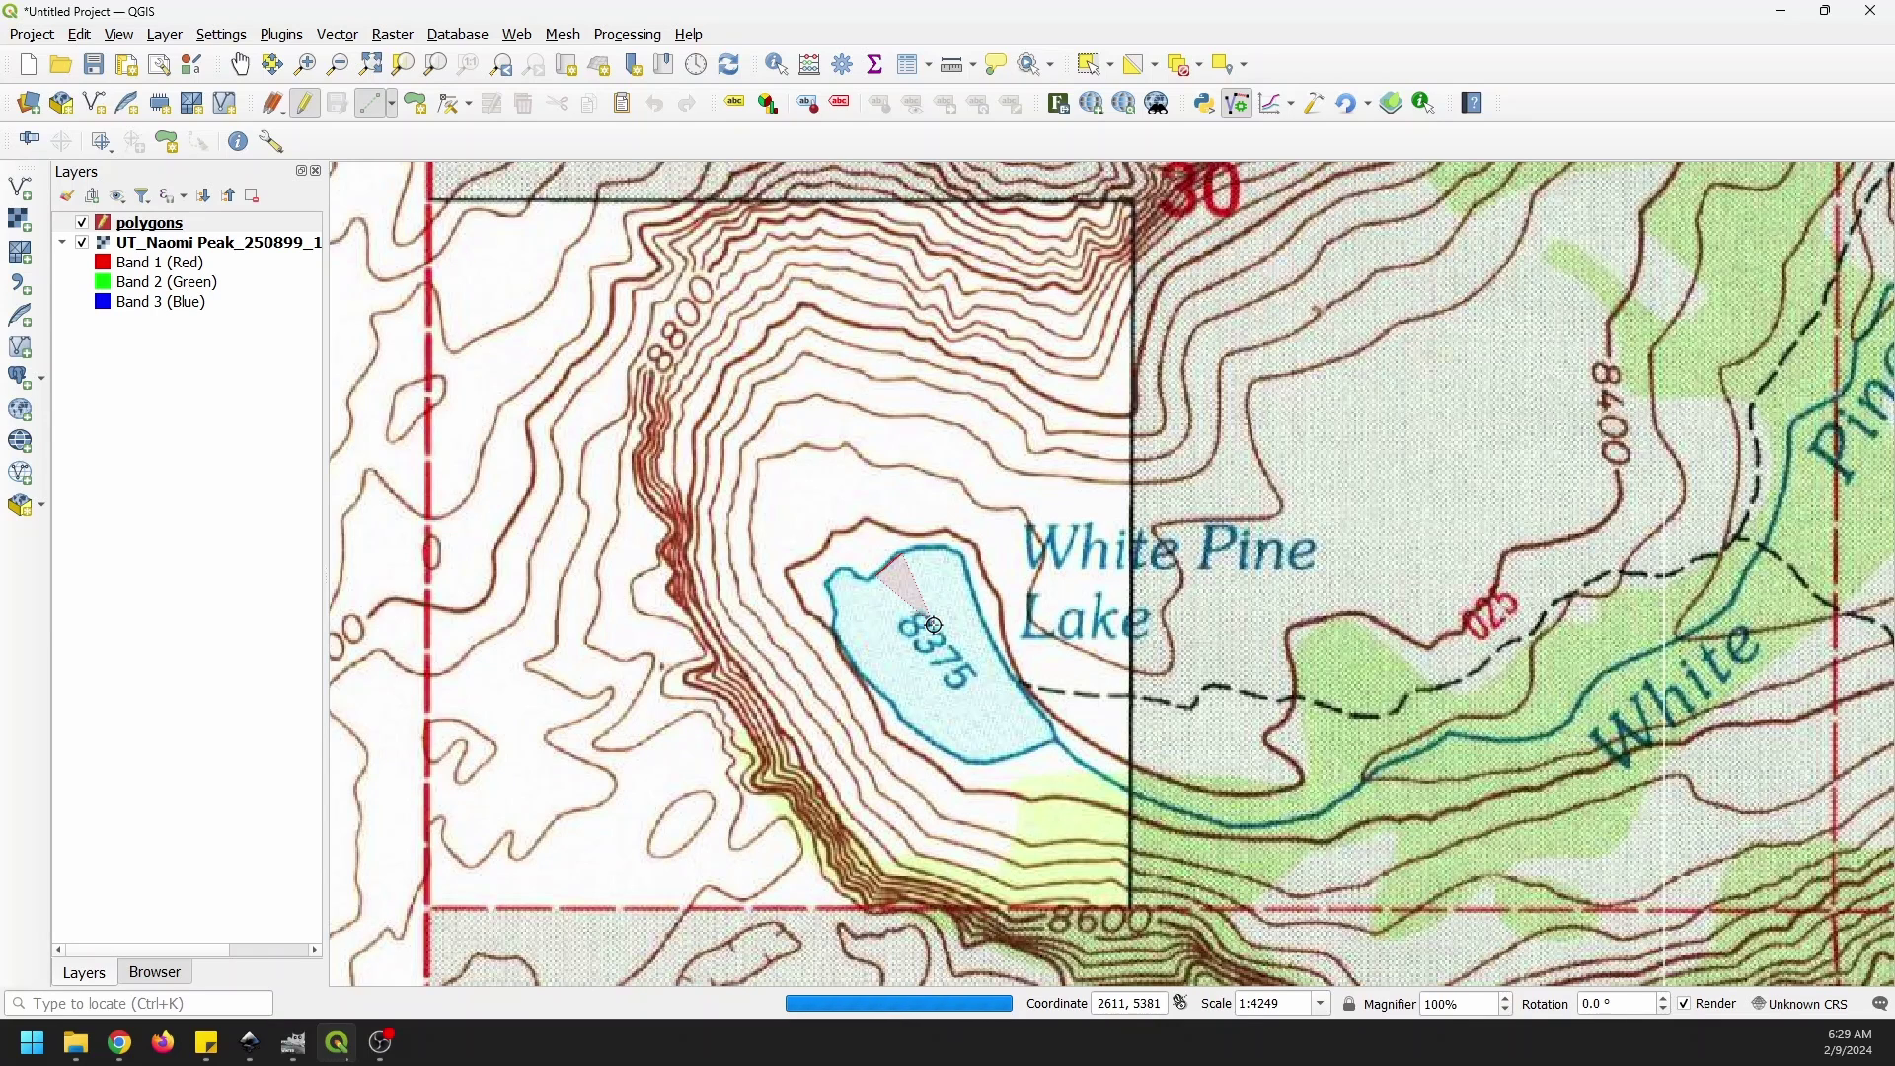
- Trace the lake's east shore down toward the outlet, removing the misplaced outlet point
{"action": "left_click", "coordinate": [918, 548]}
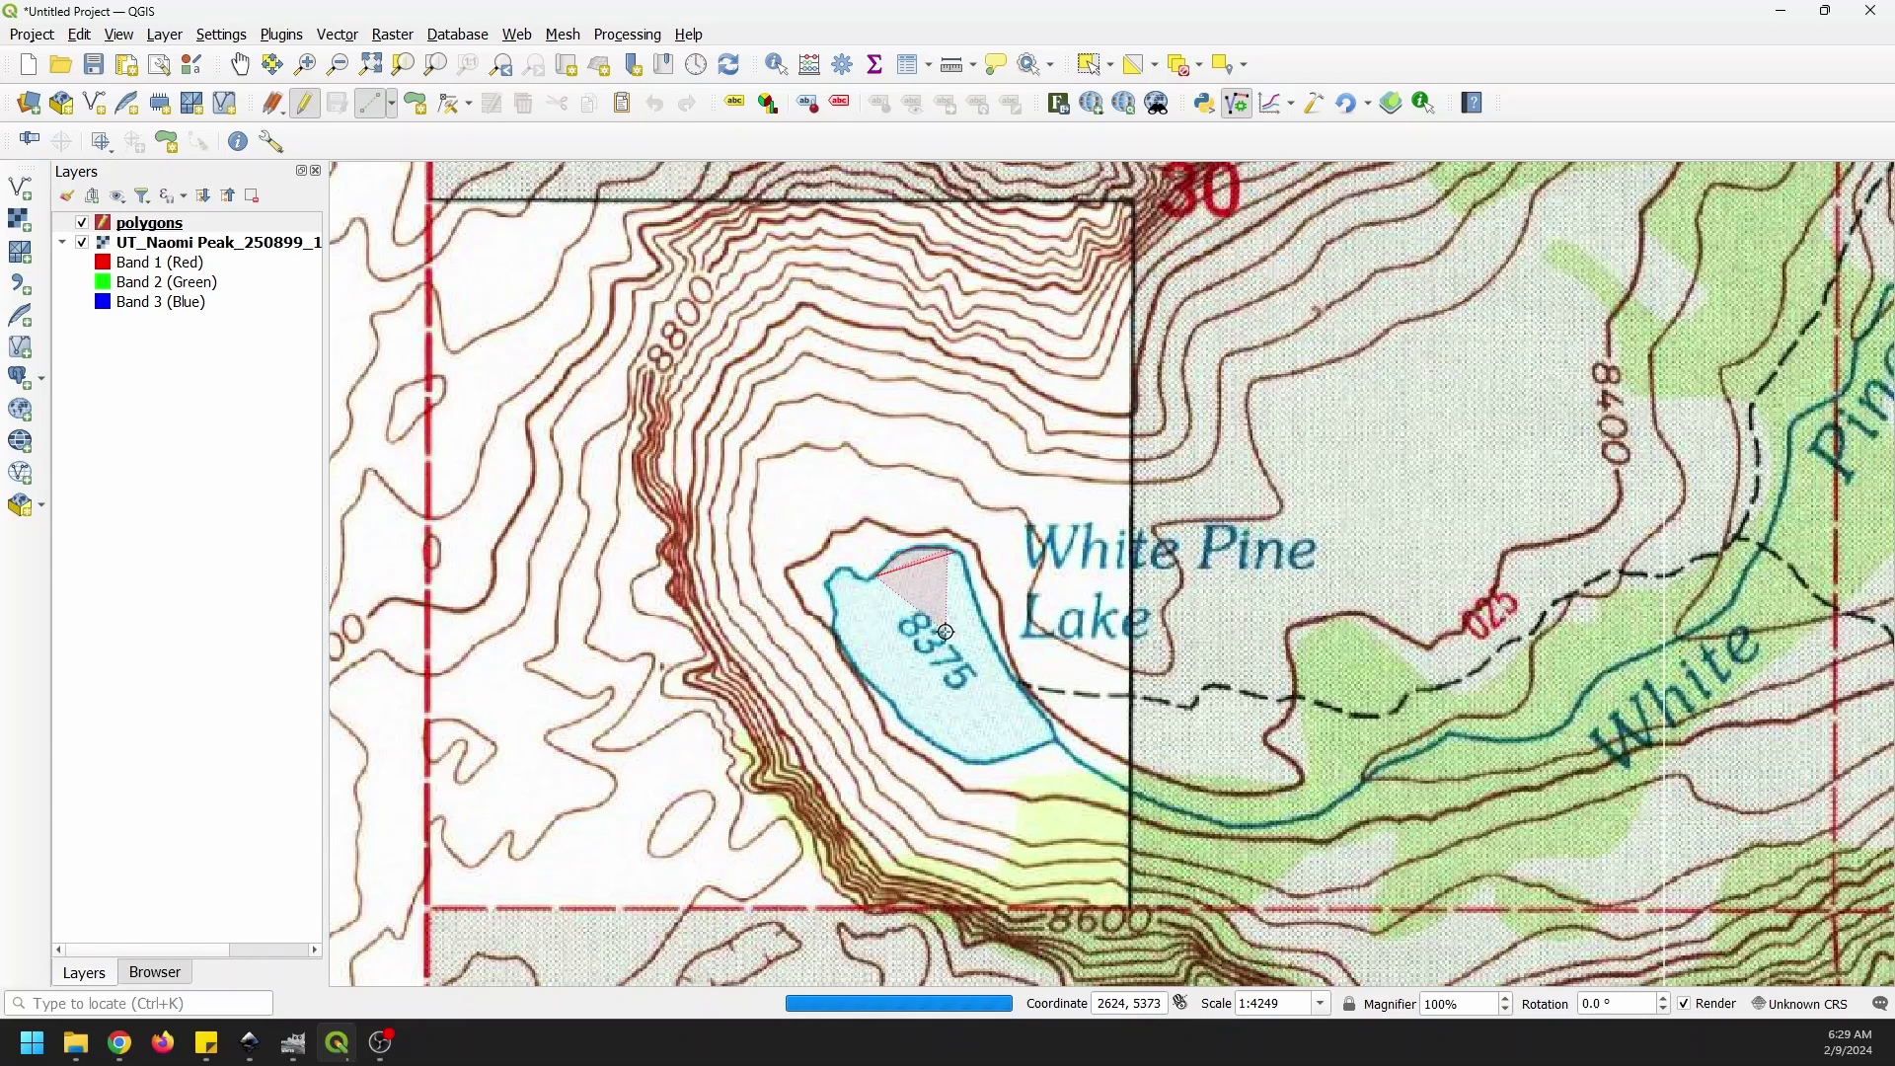
{"action": "left_click", "coordinate": [970, 590]}
{"action": "left_click", "coordinate": [987, 632]}
{"action": "left_click", "coordinate": [1002, 676]}
{"action": "left_click", "coordinate": [1052, 743]}
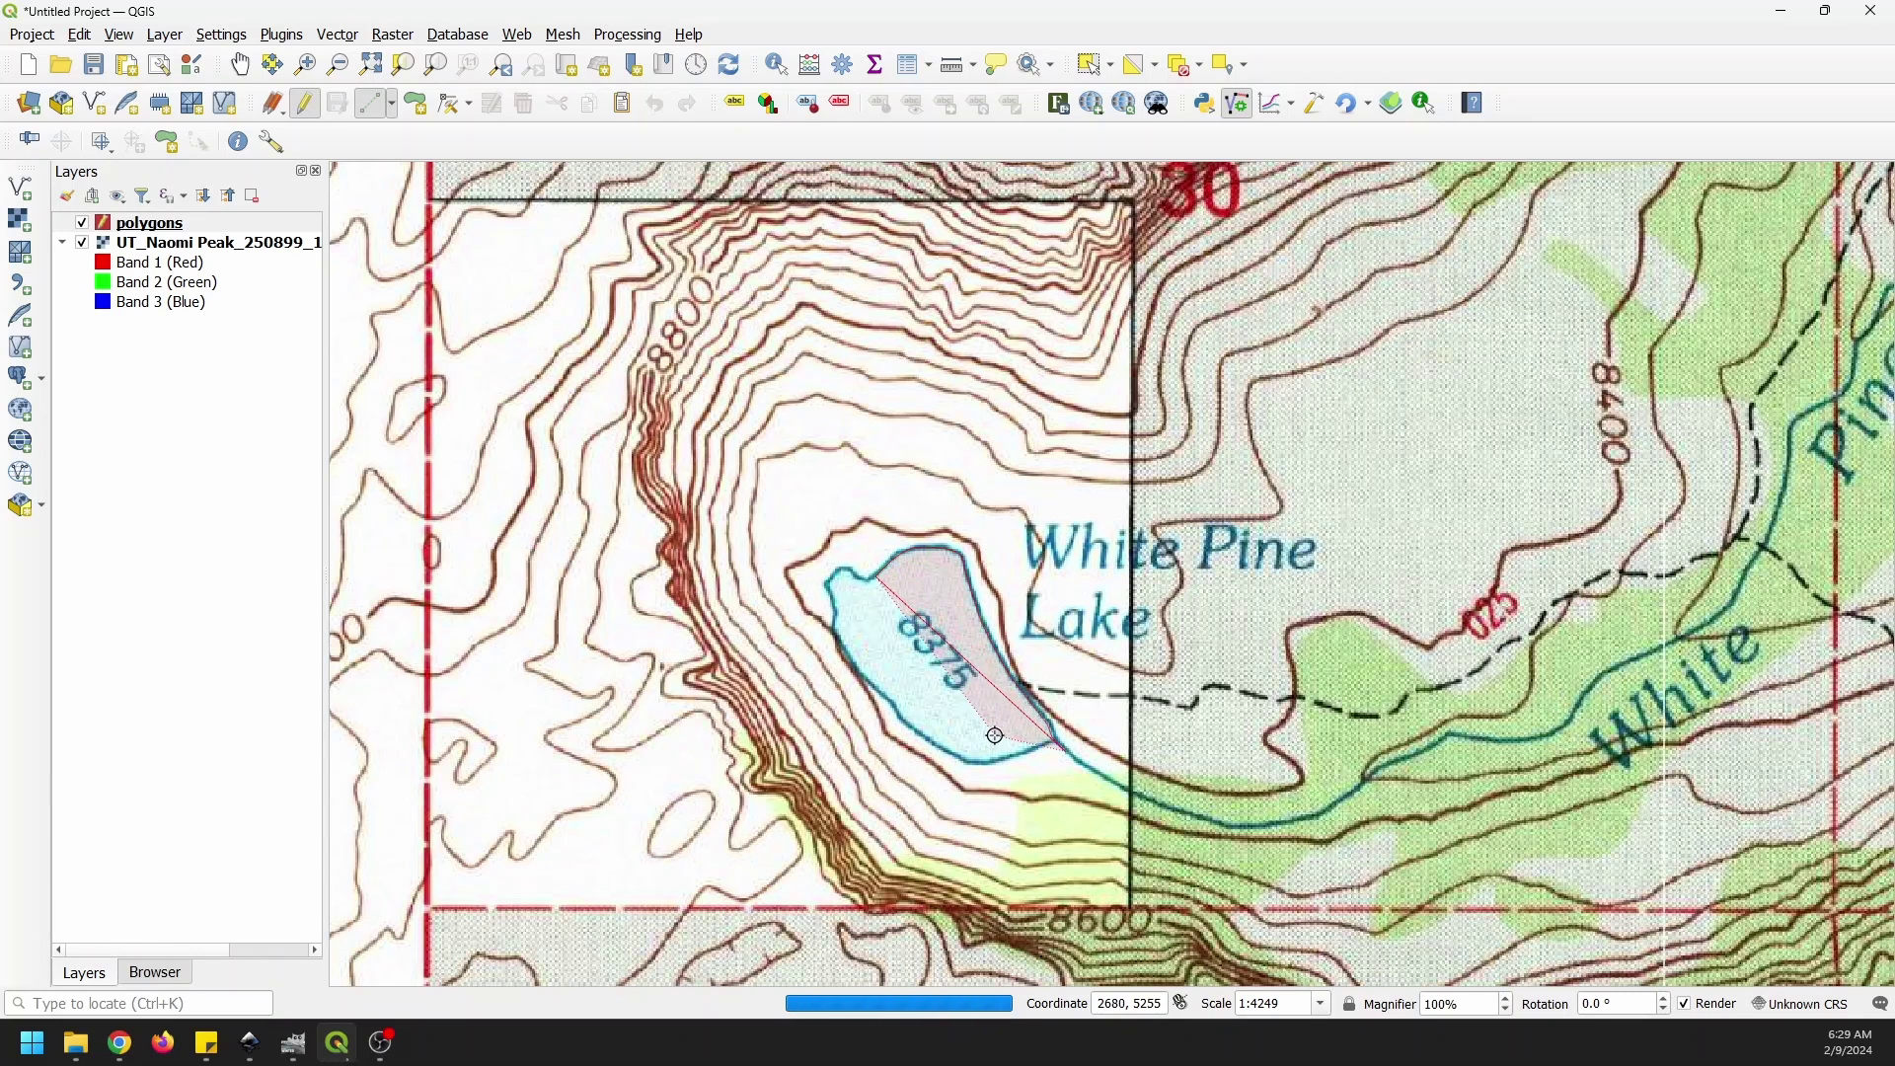
{"action": "left_click", "coordinate": [1123, 785]}
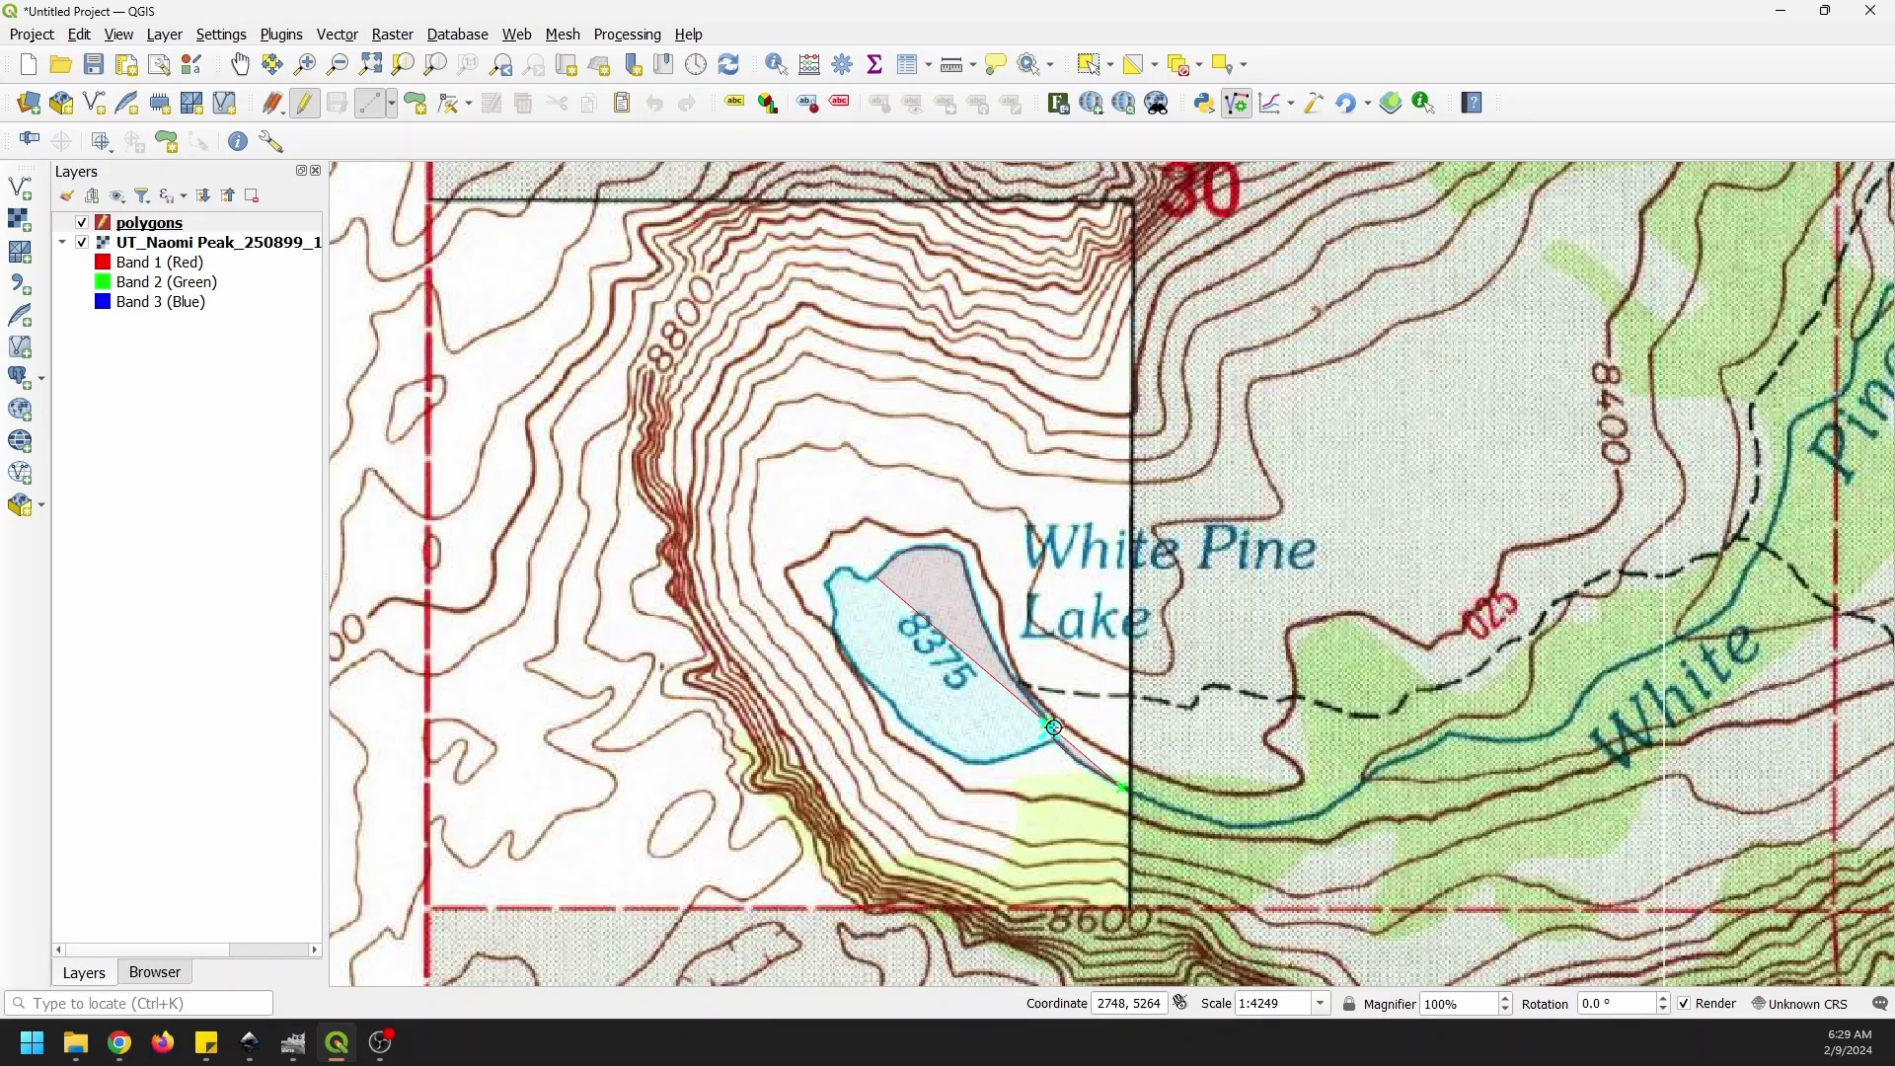
{"action": "key", "text": "BackSpace"}
- Continue the outline around the south and southwest shores to the north shore and finish it
{"action": "left_click", "coordinate": [1049, 743]}
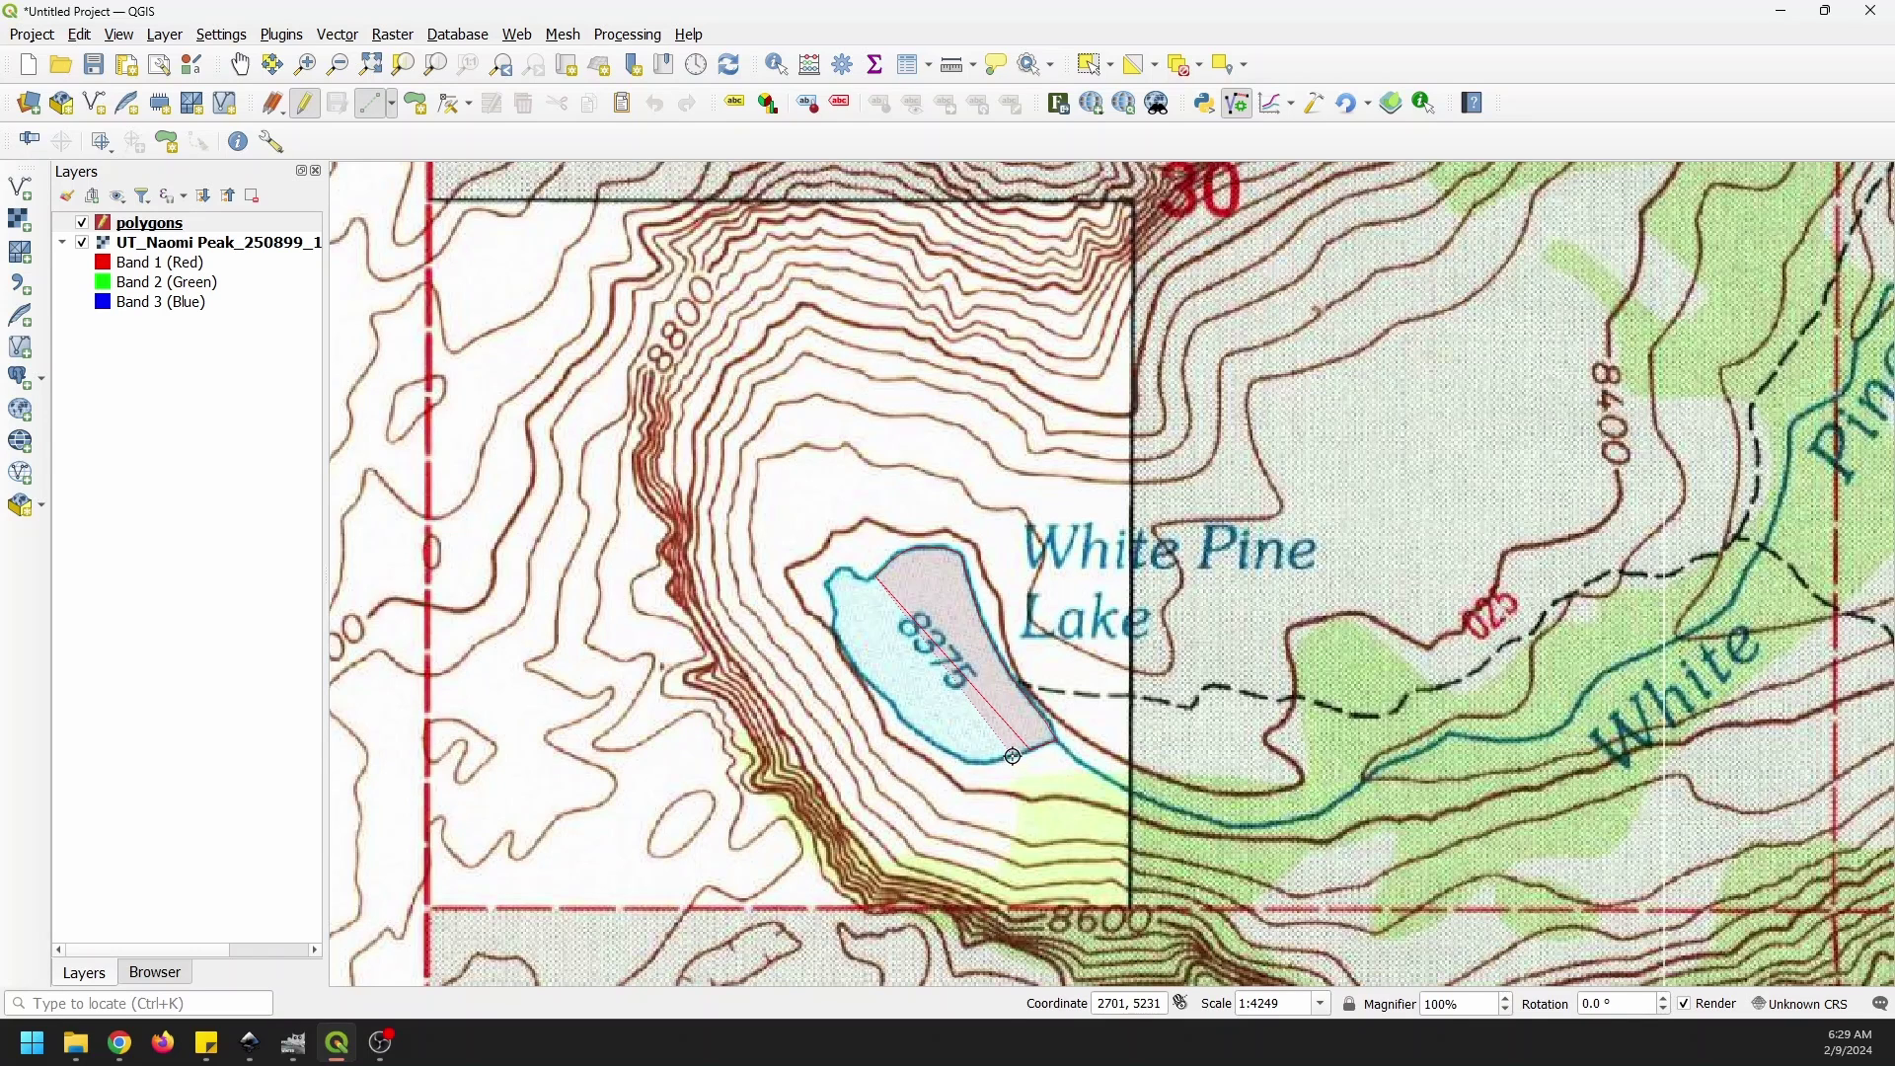
{"action": "left_click", "coordinate": [1012, 757]}
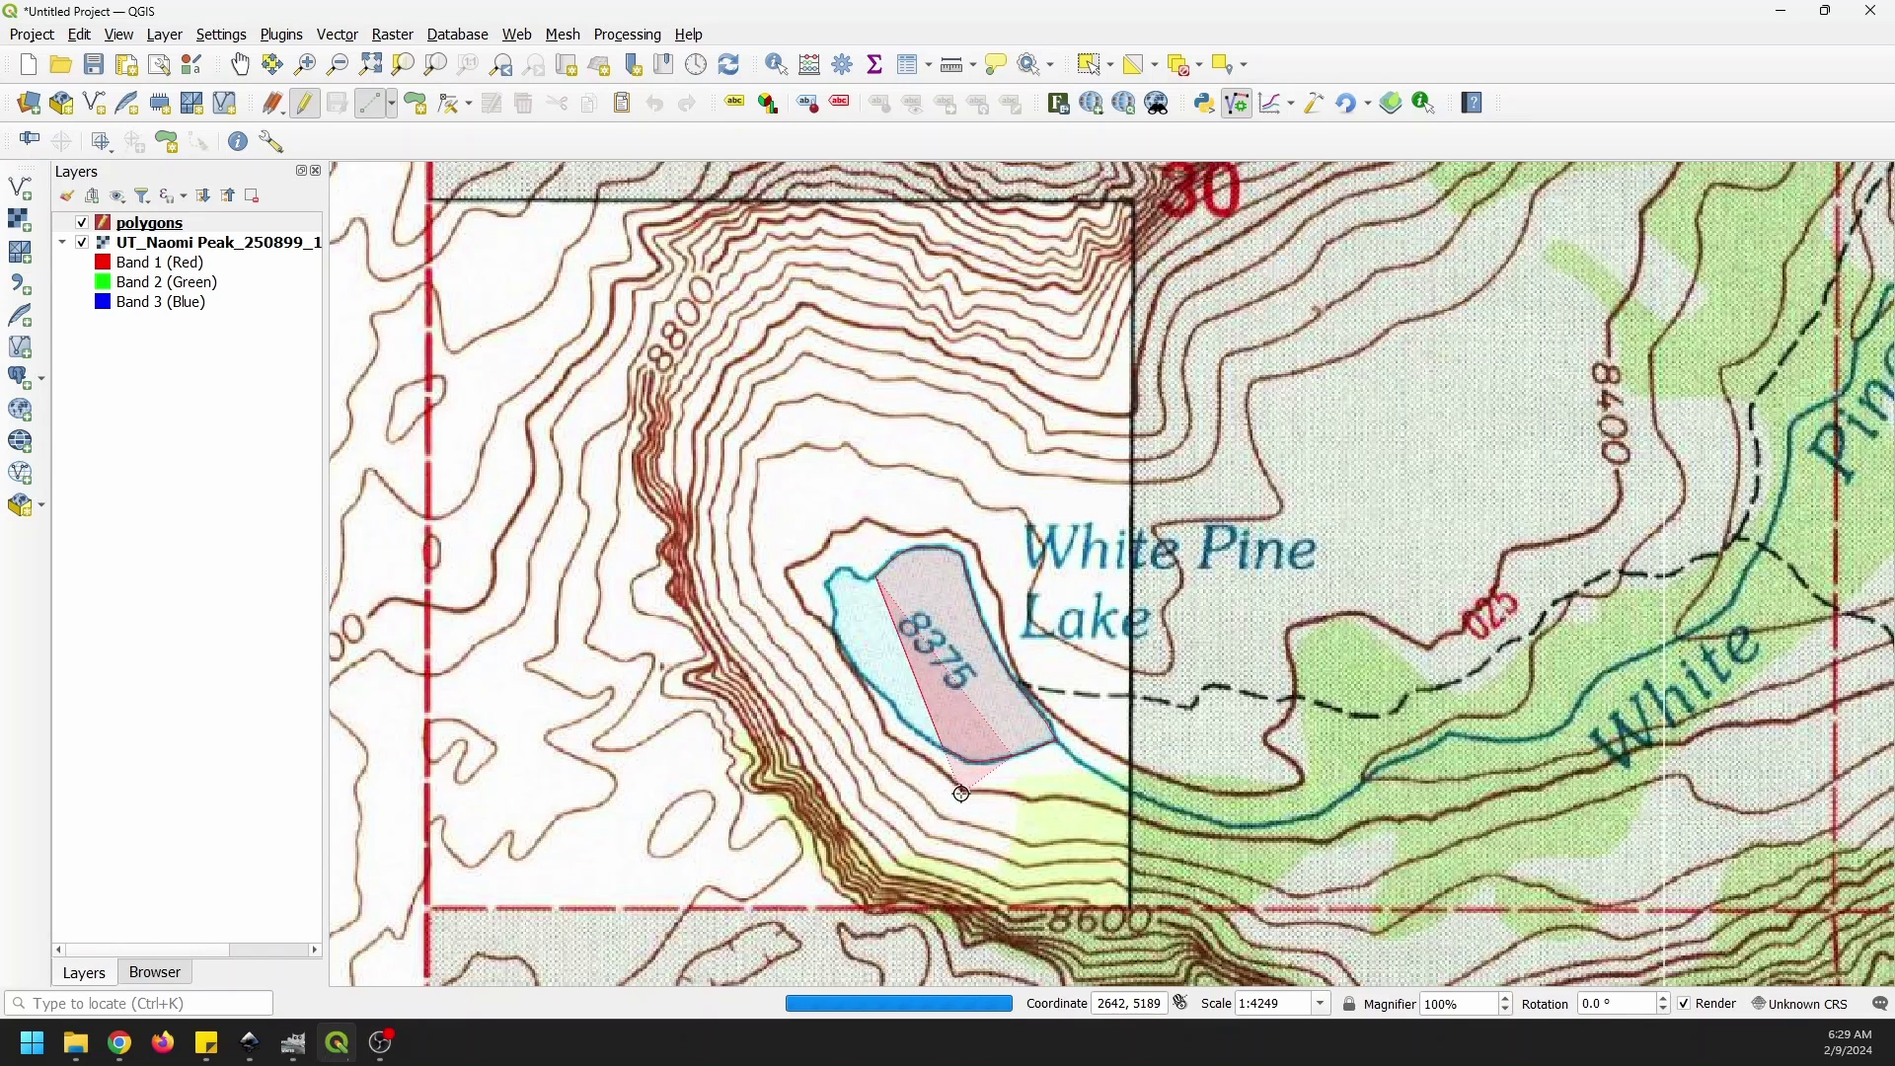
{"action": "left_click", "coordinate": [951, 764]}
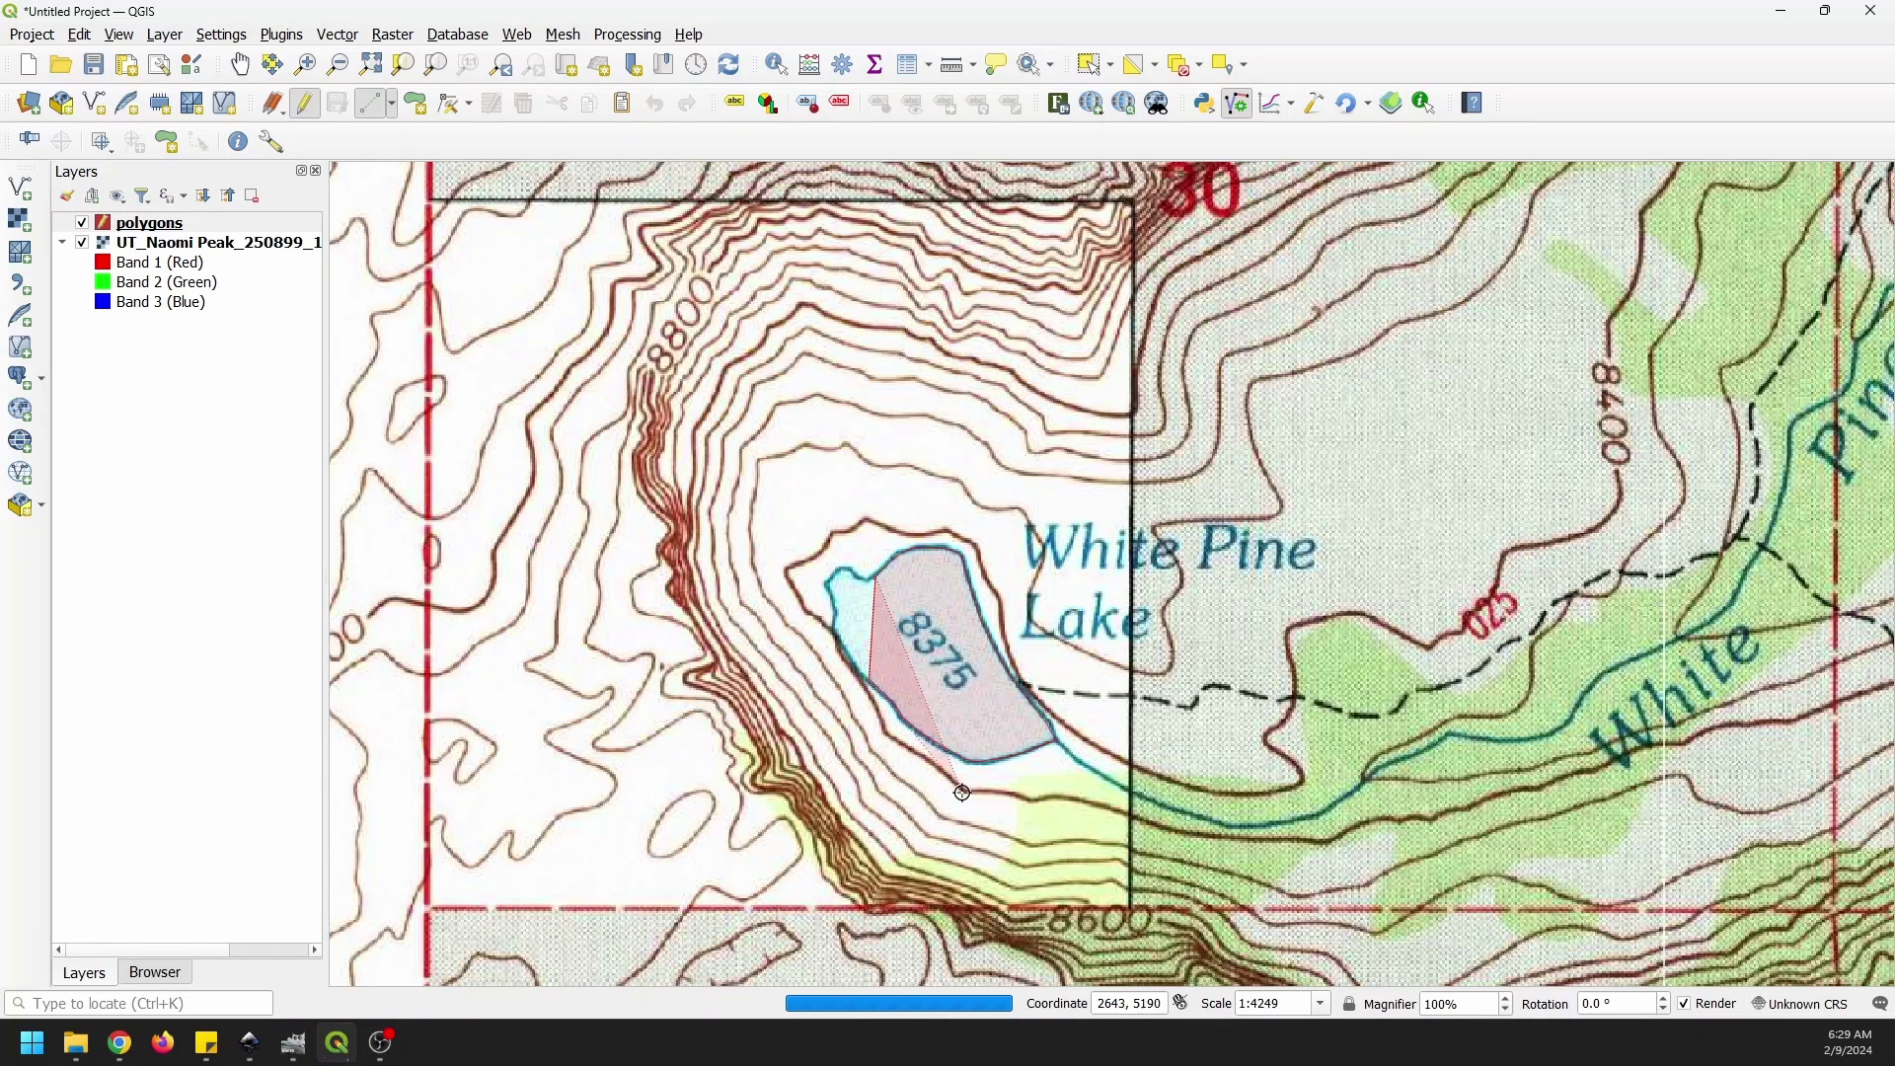
{"action": "left_click", "coordinate": [913, 719]}
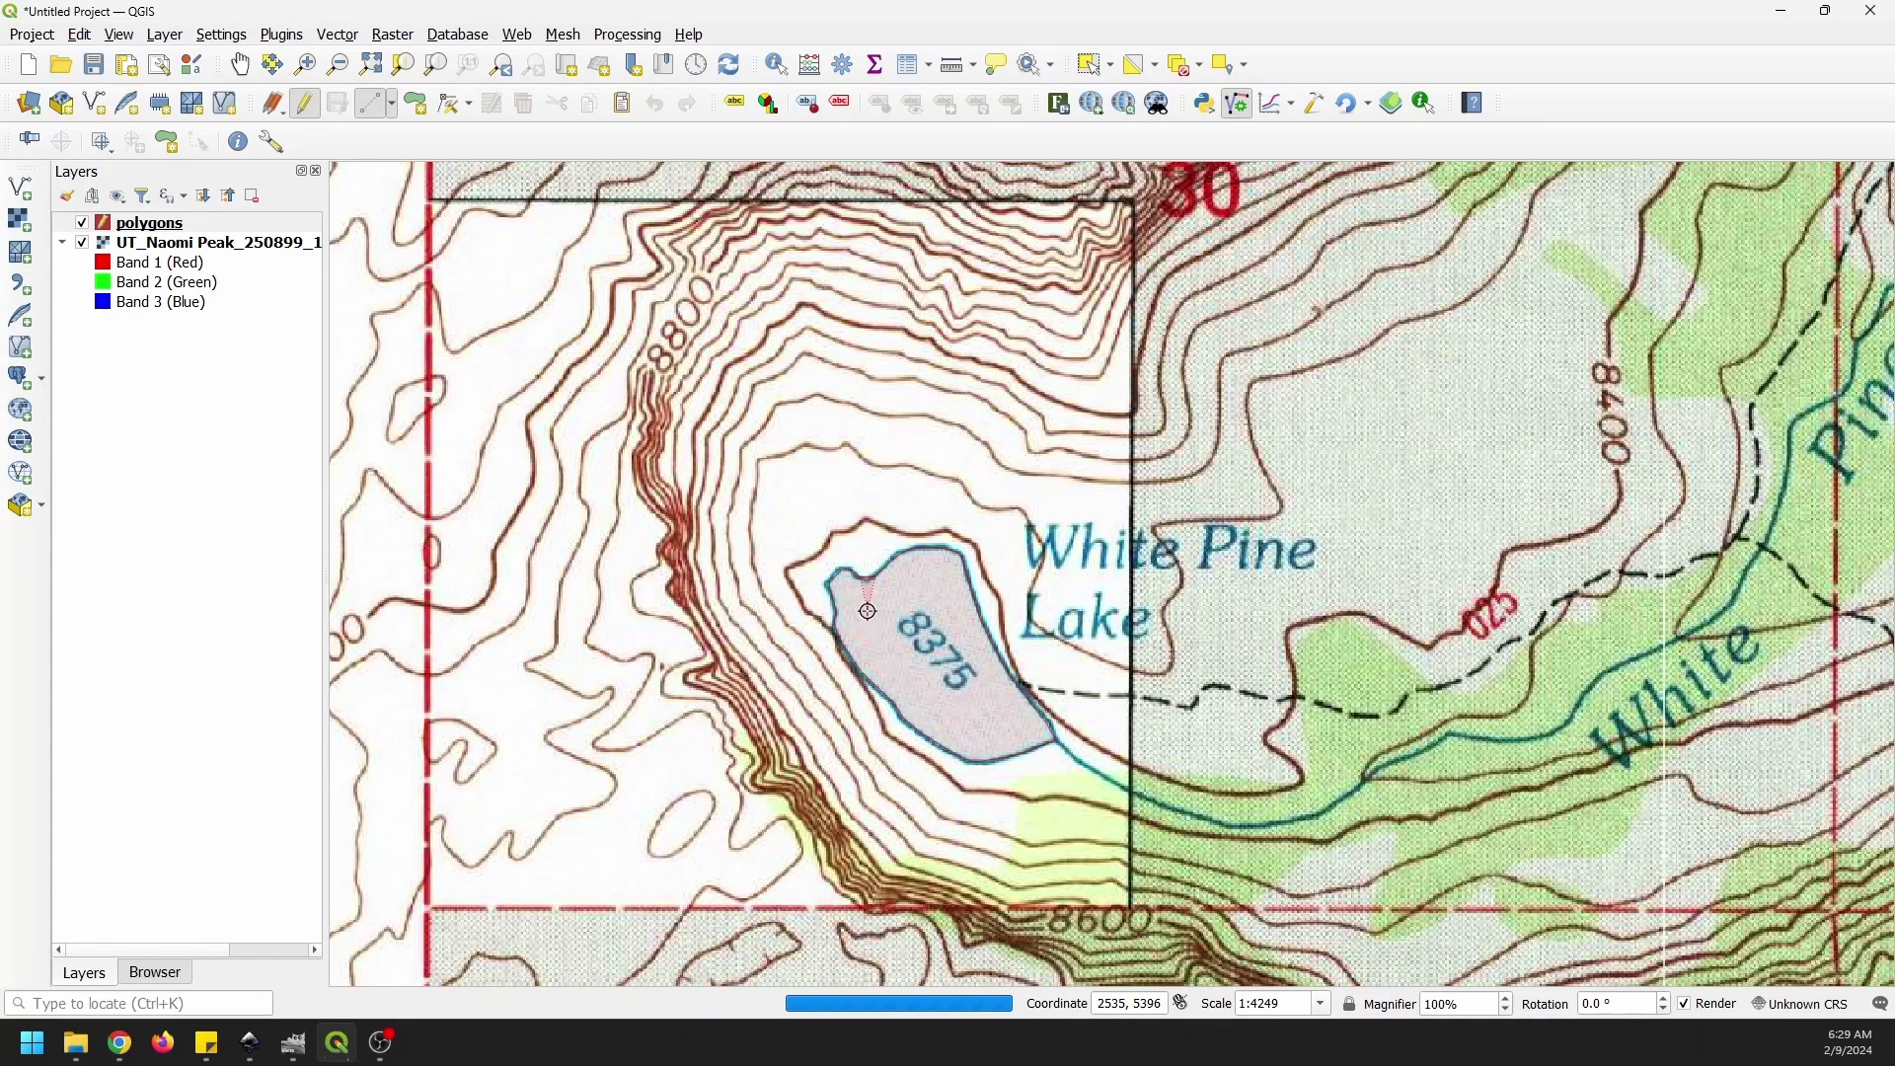
{"action": "left_click", "coordinate": [906, 550]}
{"action": "left_click", "coordinate": [931, 547]}
{"action": "left_click", "coordinate": [952, 550]}
{"action": "right_click", "coordinate": [867, 580]}
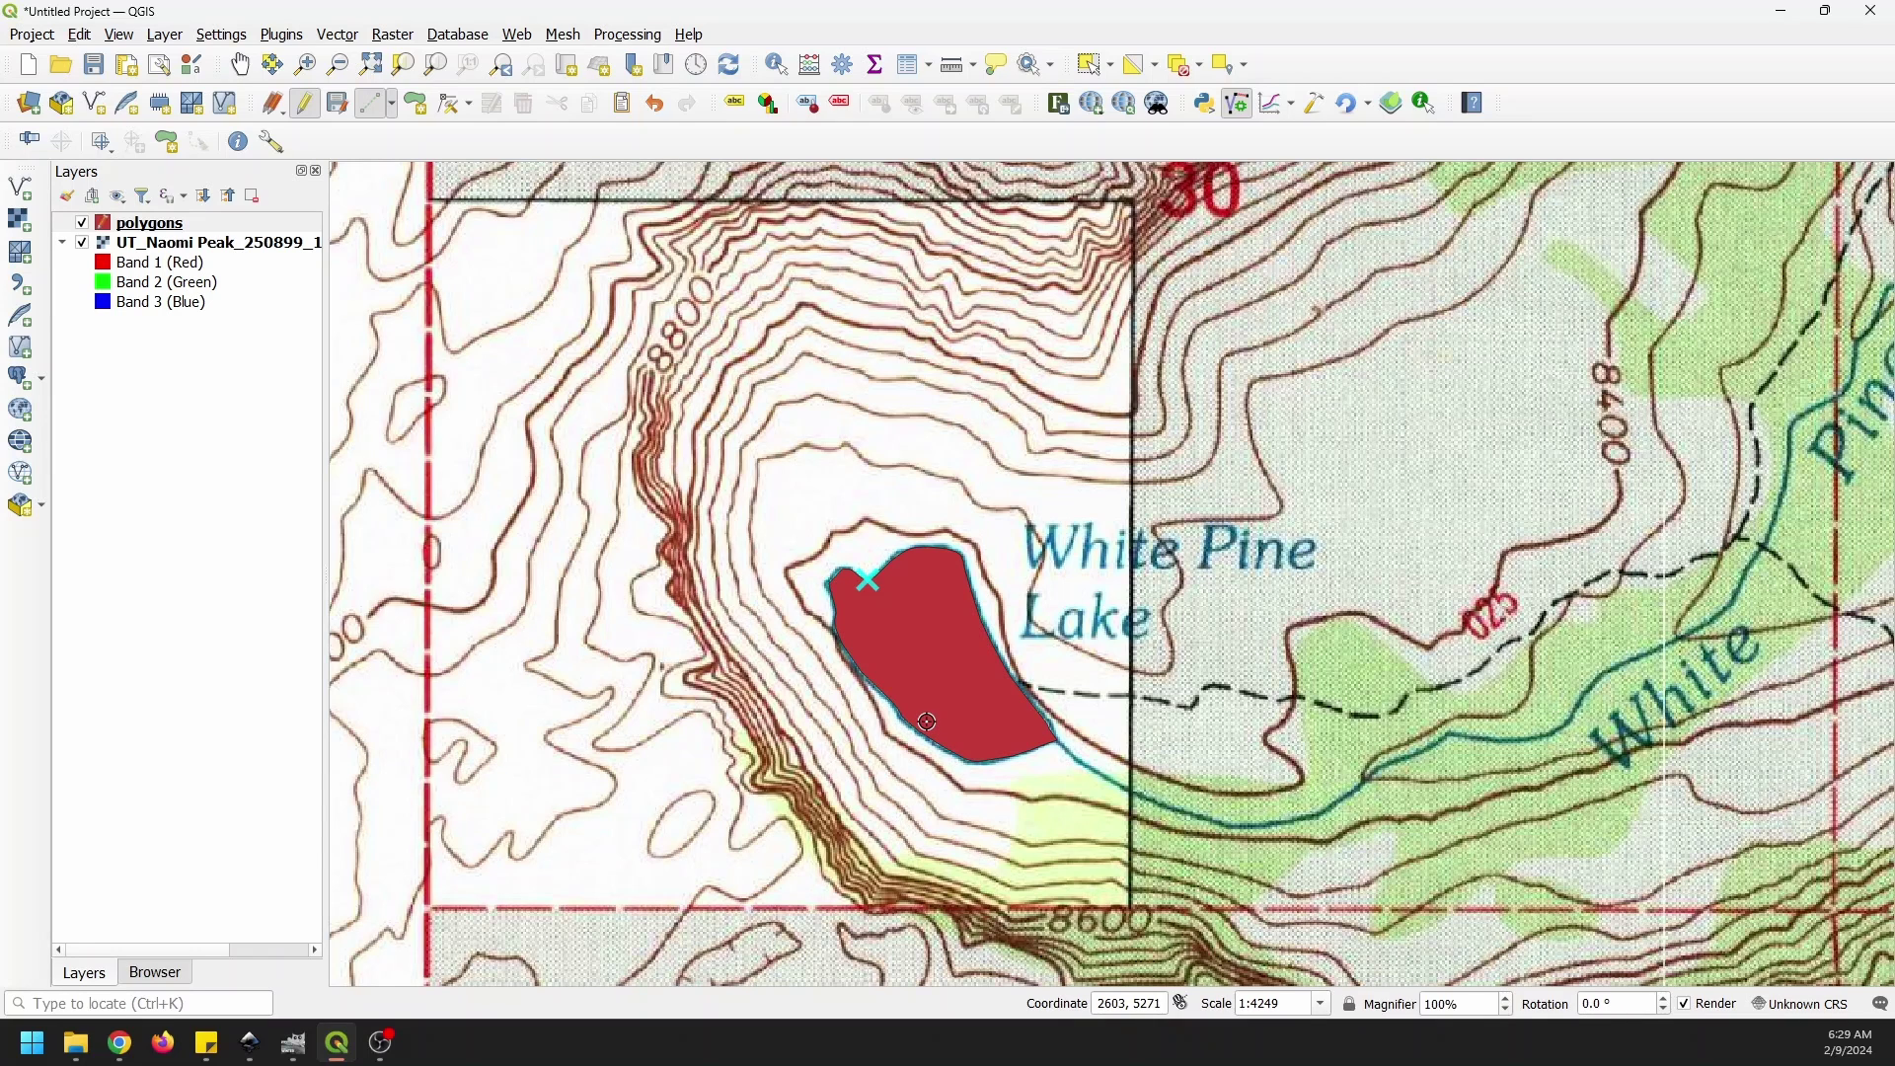
- Save the lake polygon edits, leave edit mode, and recentre the map on the lake
{"action": "left_click", "coordinate": [342, 108]}
{"action": "left_click", "coordinate": [302, 105]}
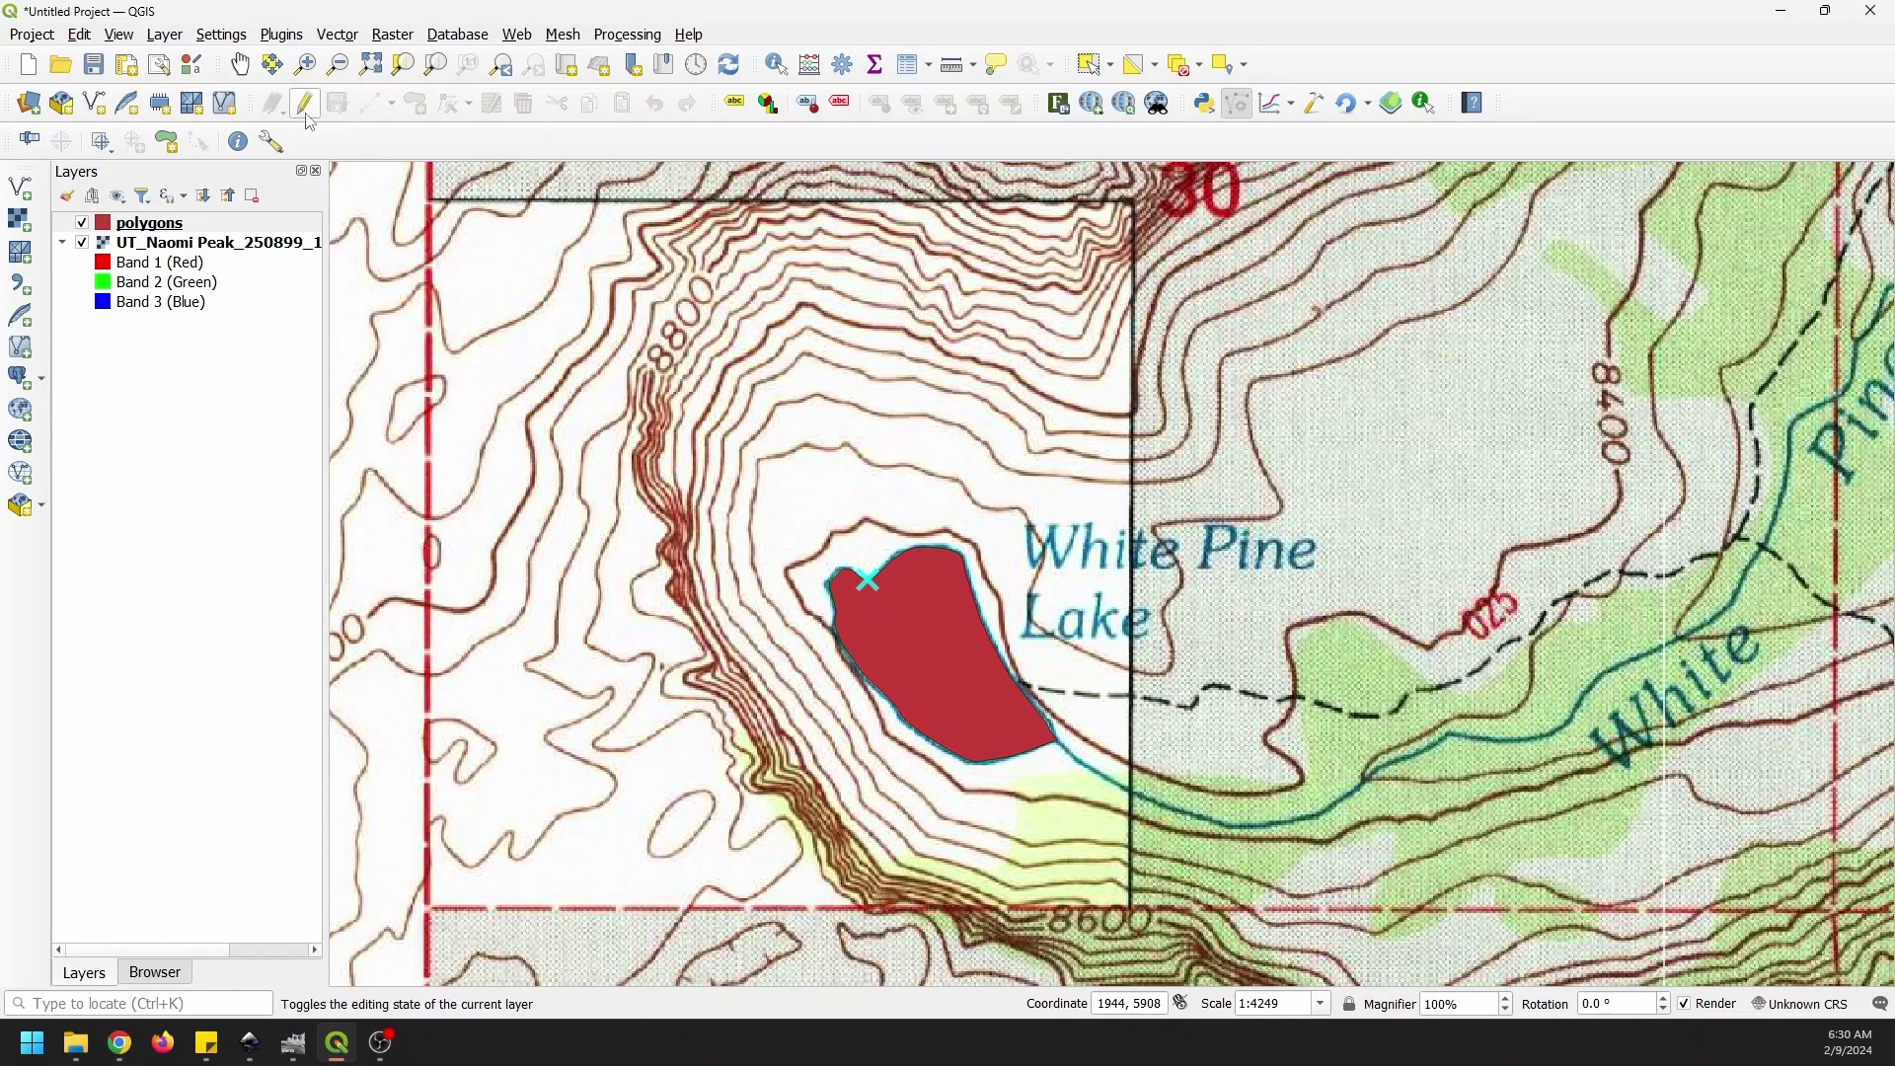
{"action": "scroll", "coordinate": [1110, 691], "scroll_direction": "down", "scroll_amount": 1}
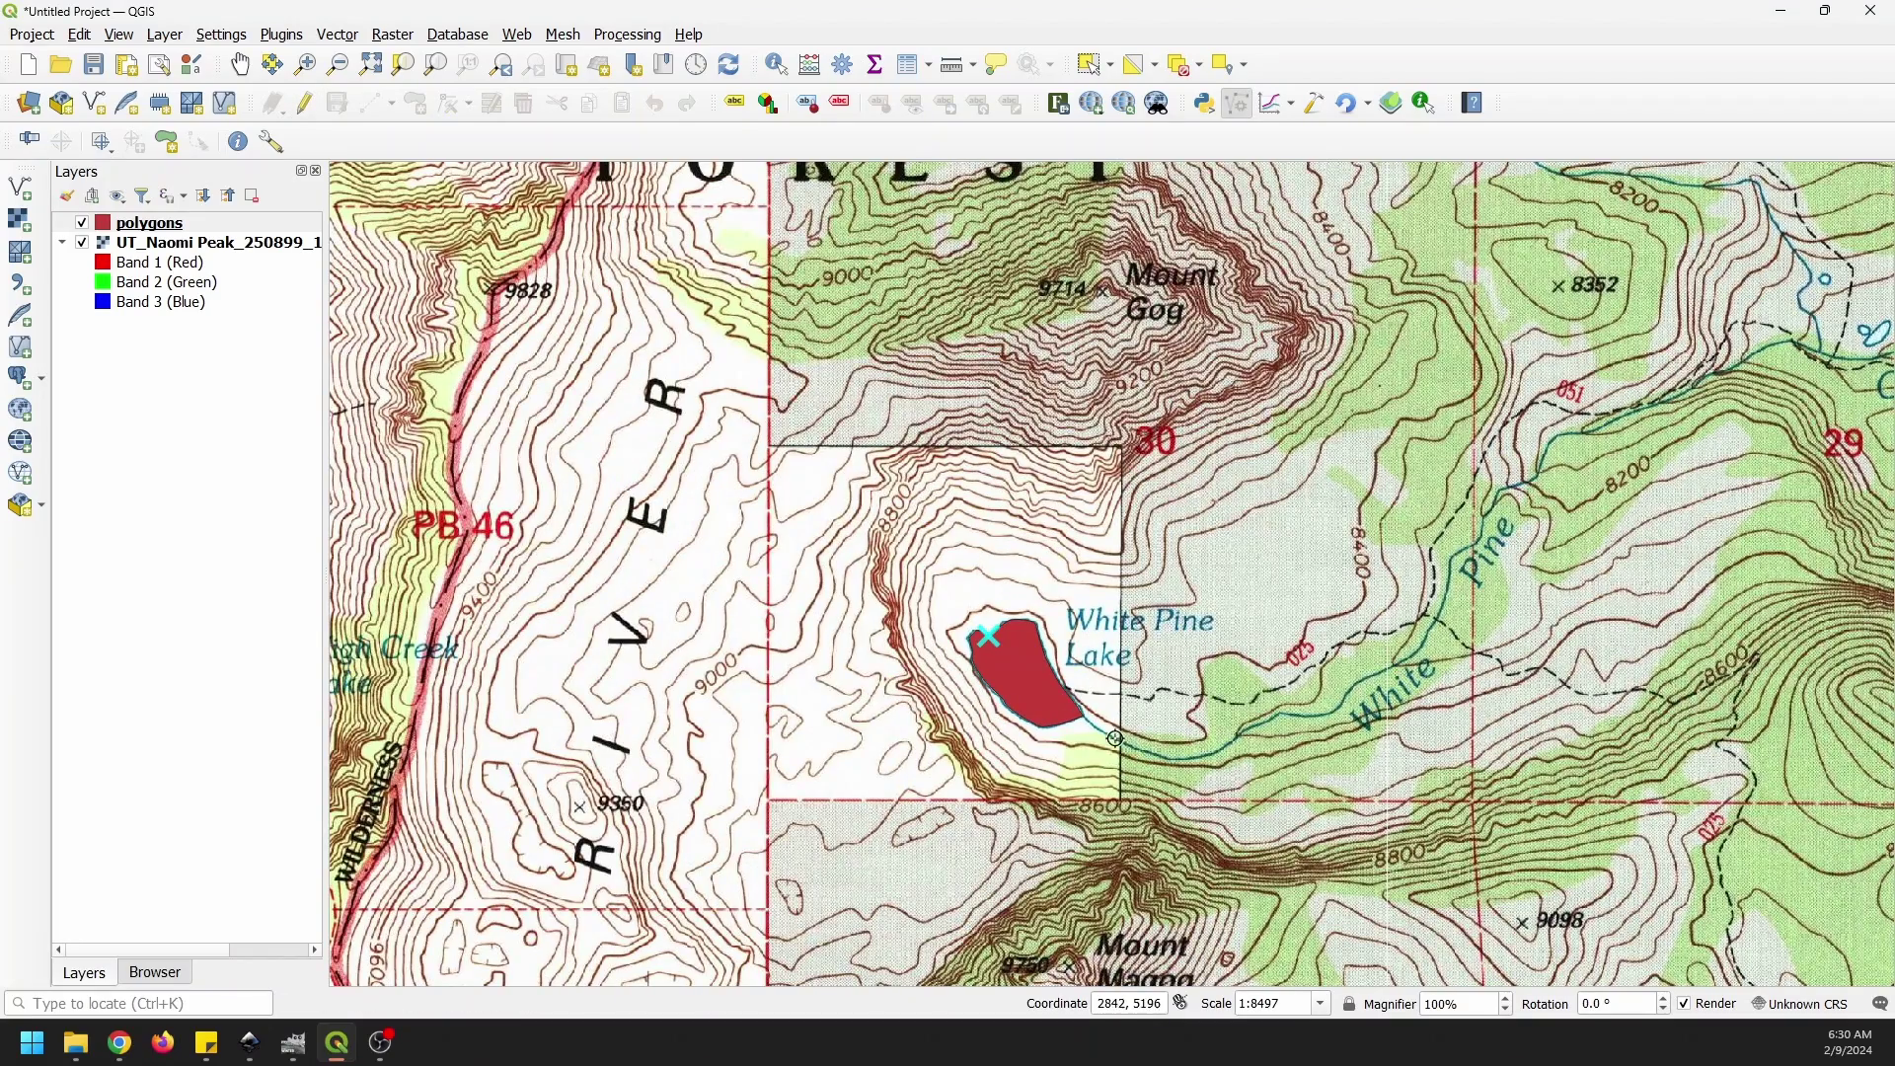
{"action": "scroll", "coordinate": [1108, 738], "scroll_direction": "up", "scroll_amount": 3}
{"action": "scroll", "coordinate": [1108, 738], "scroll_direction": "down", "scroll_amount": 2}
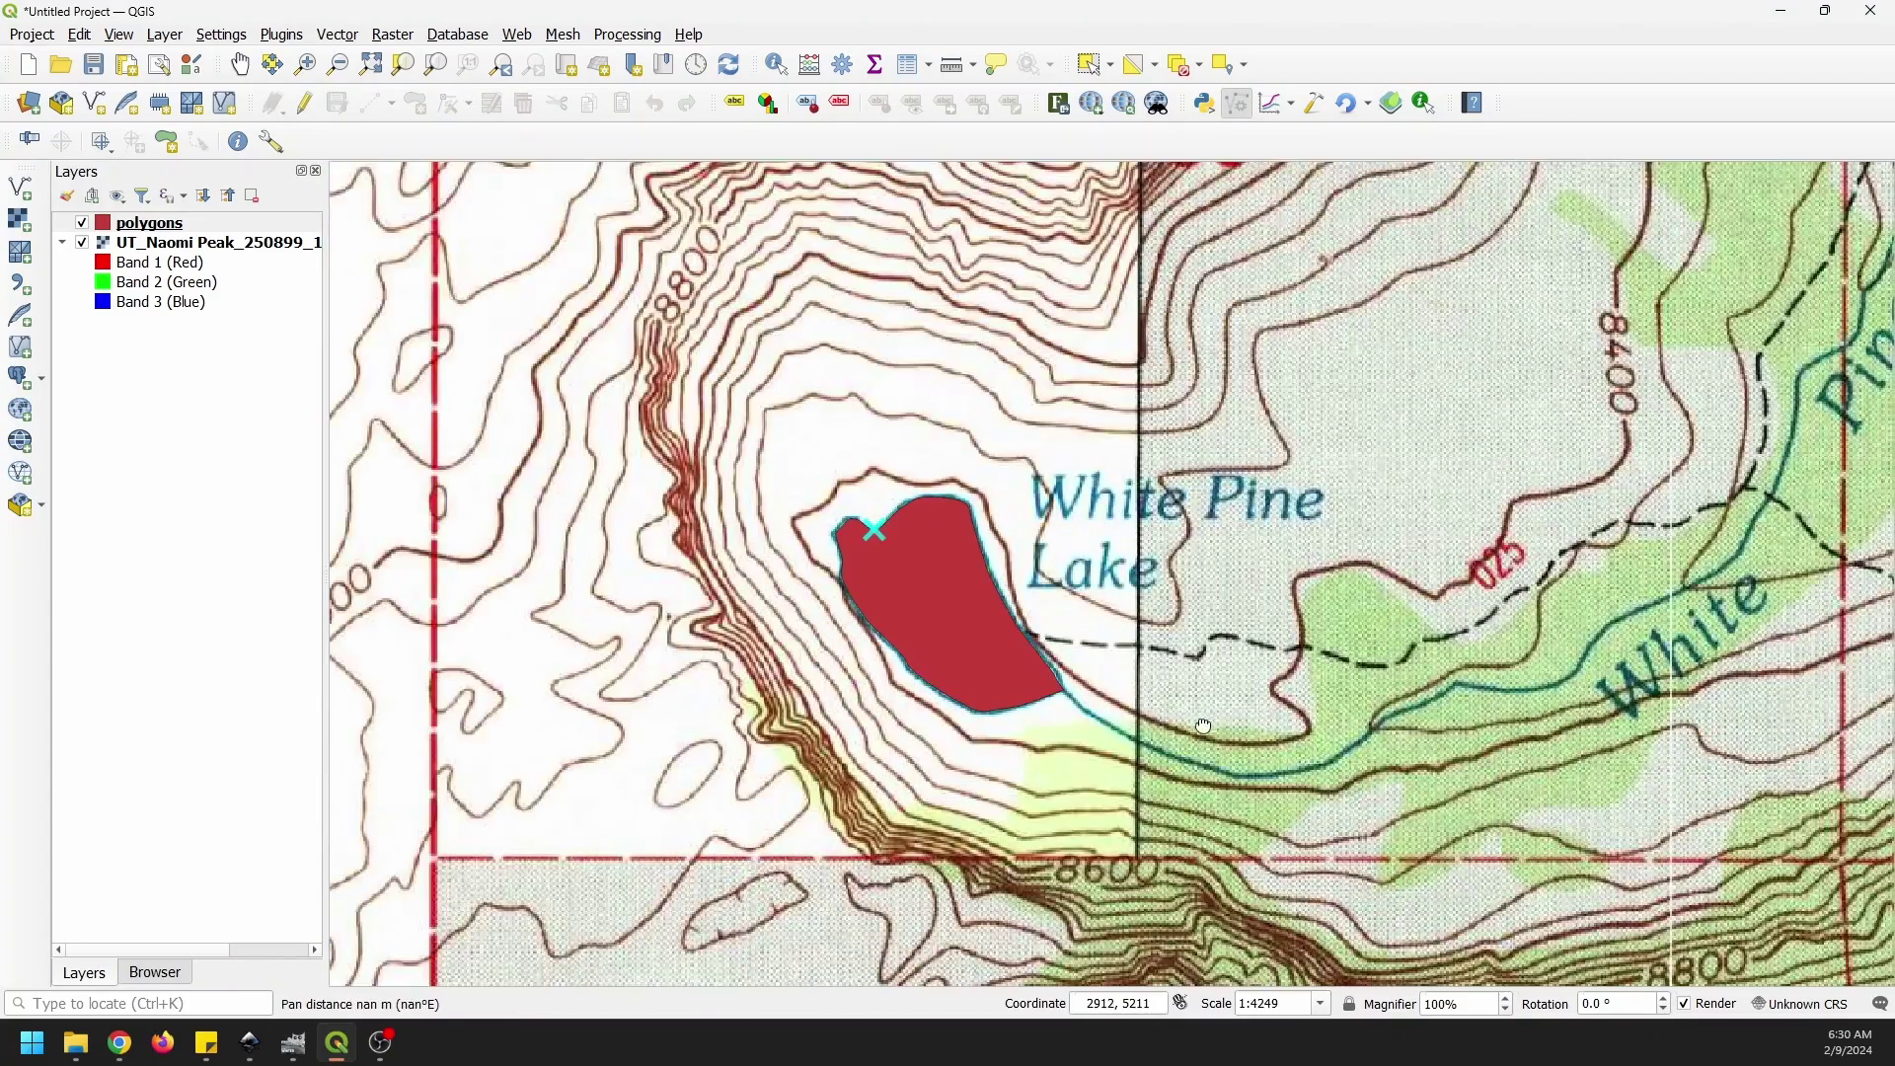
{"action": "left_click_drag", "start_coordinate": [1199, 727], "coordinate": [963, 703]}
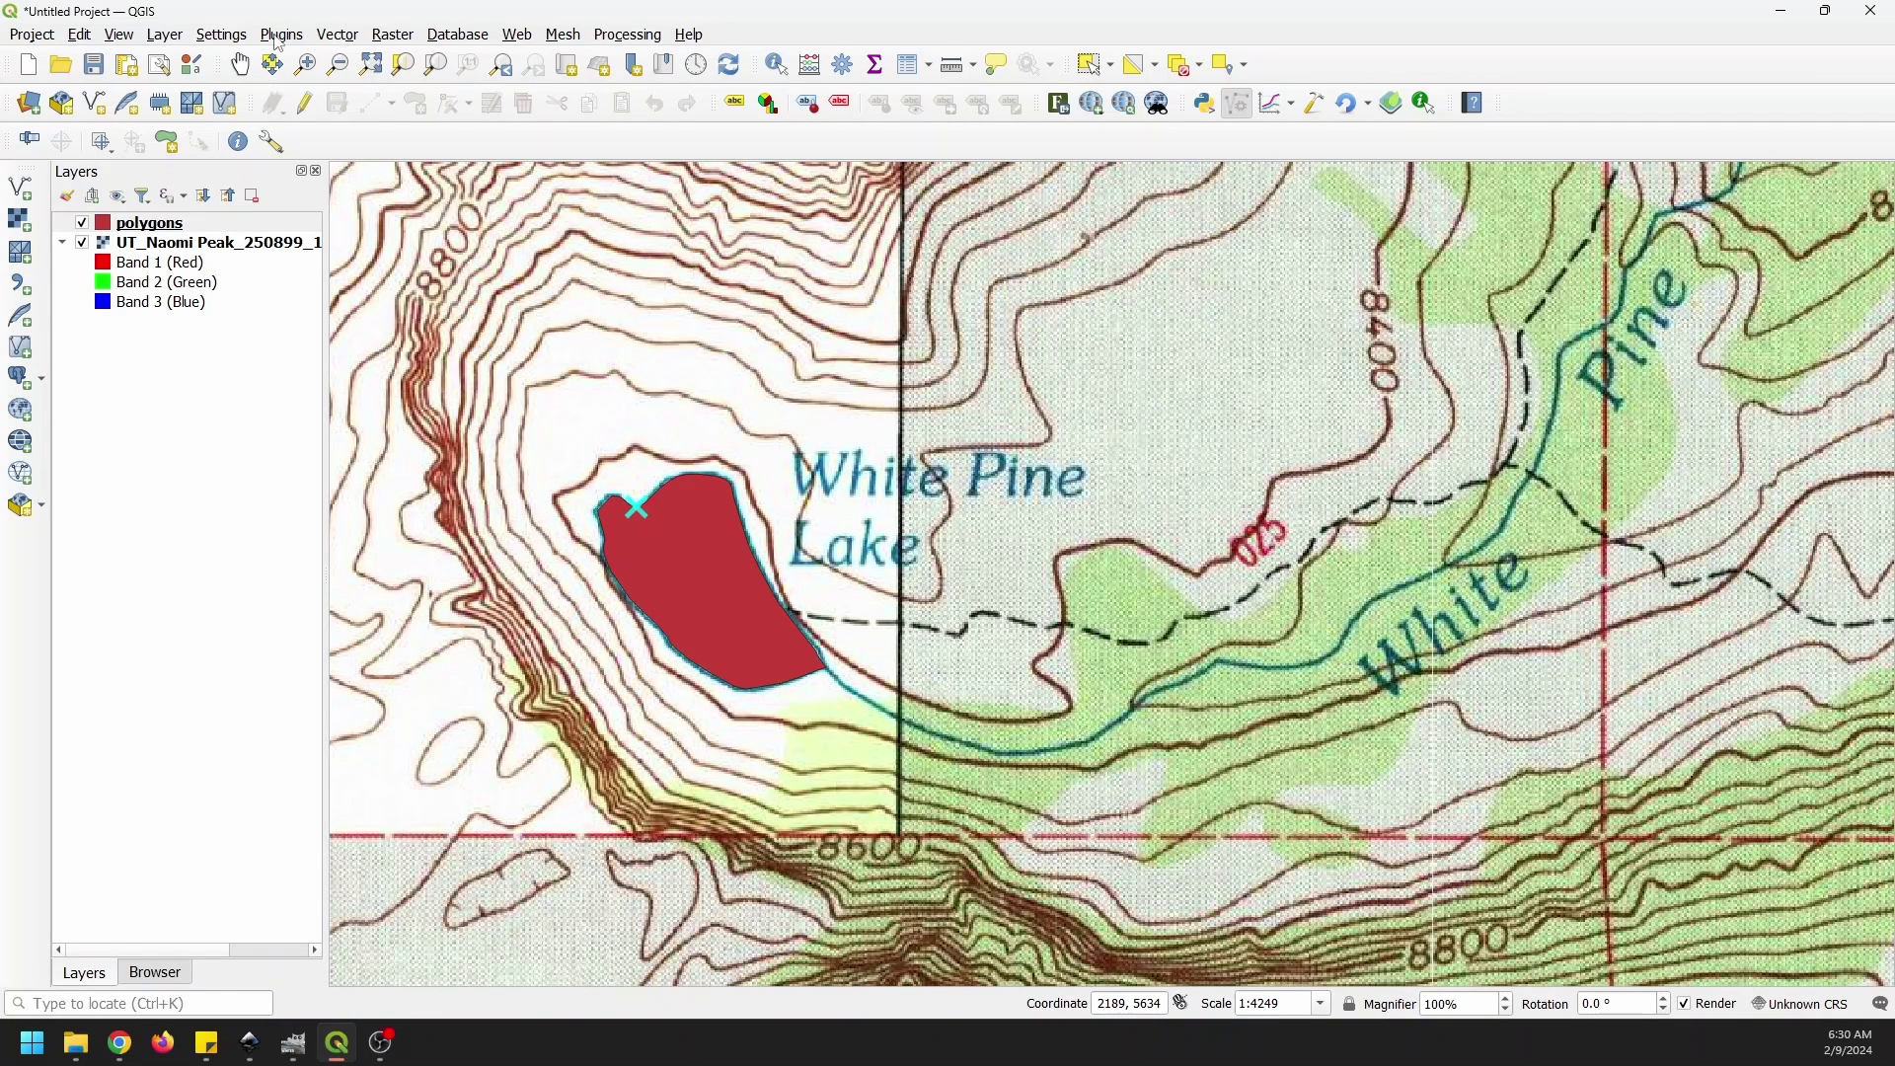
- Start a new GeoPackage layer in ai_test, replacing the table name with lines
{"action": "left_click", "coordinate": [160, 36]}
{"action": "mouse_move", "coordinate": [295, 95]}
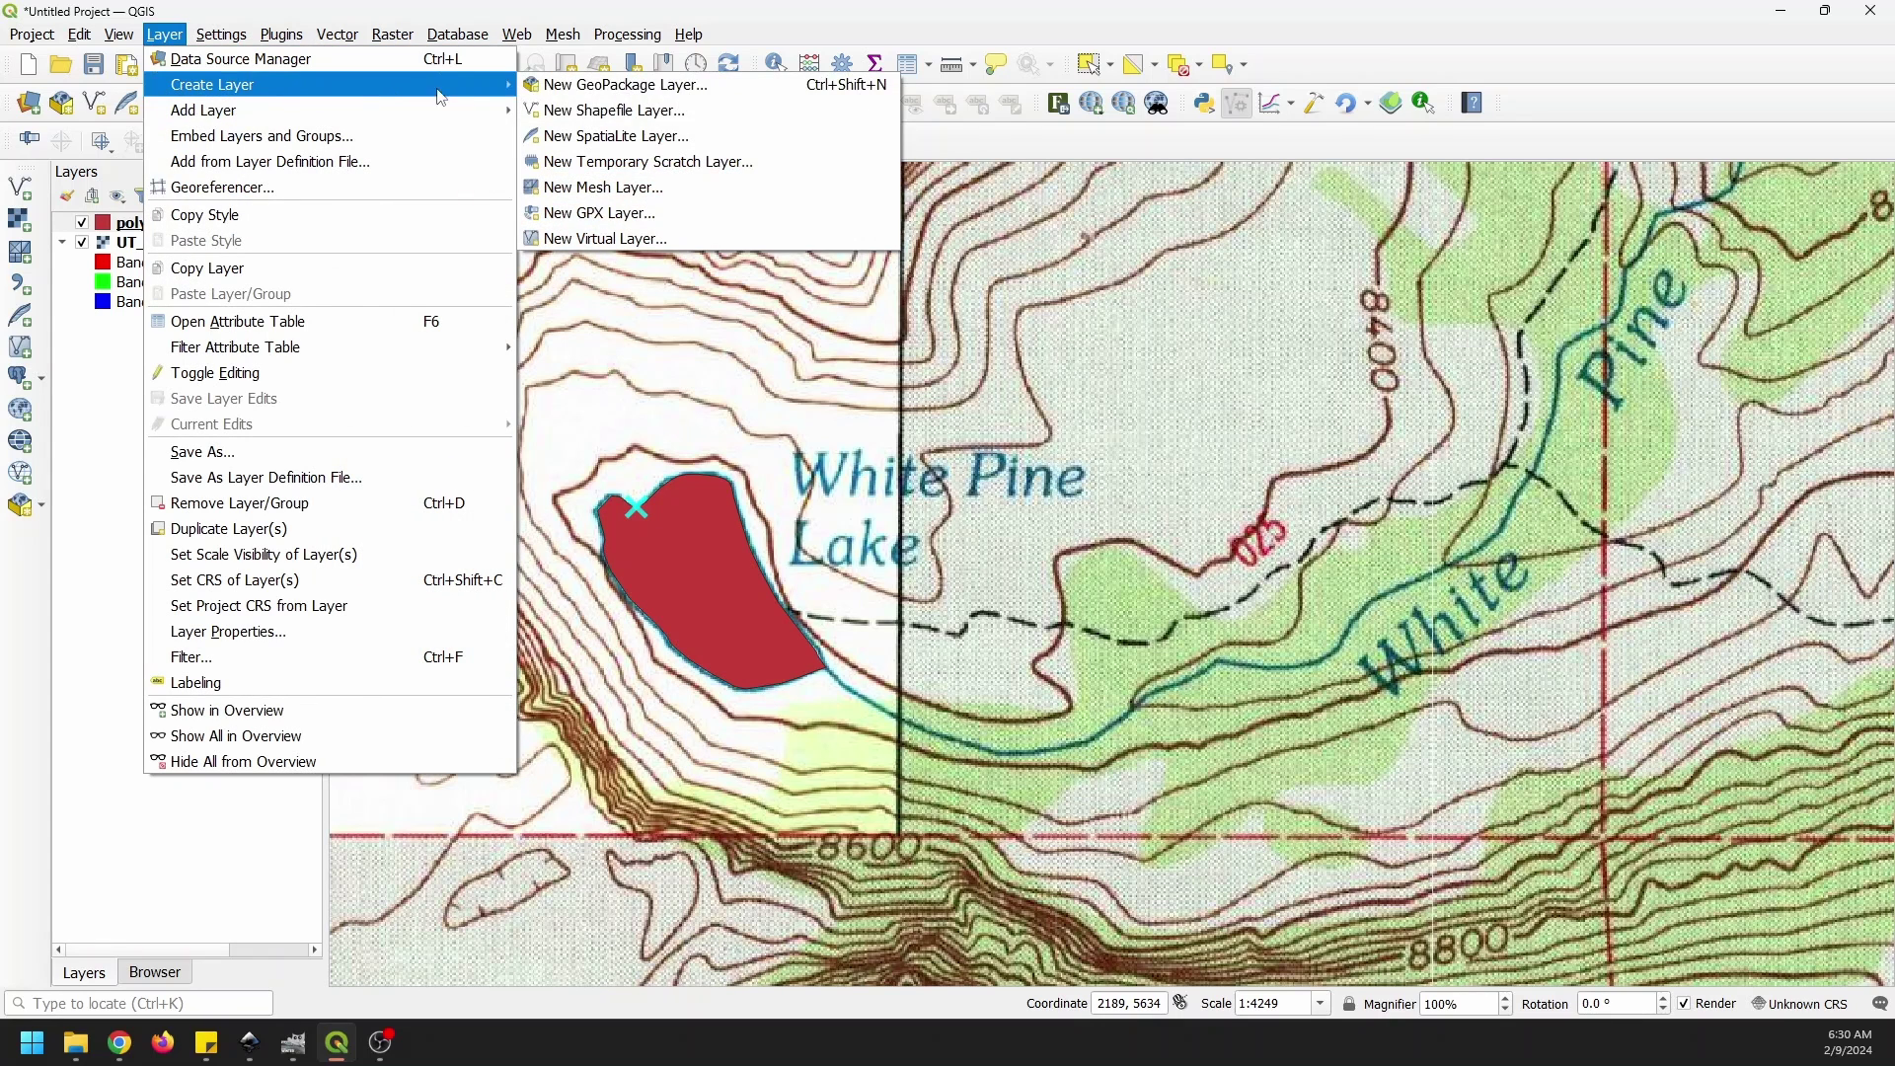
{"action": "left_click", "coordinate": [585, 91]}
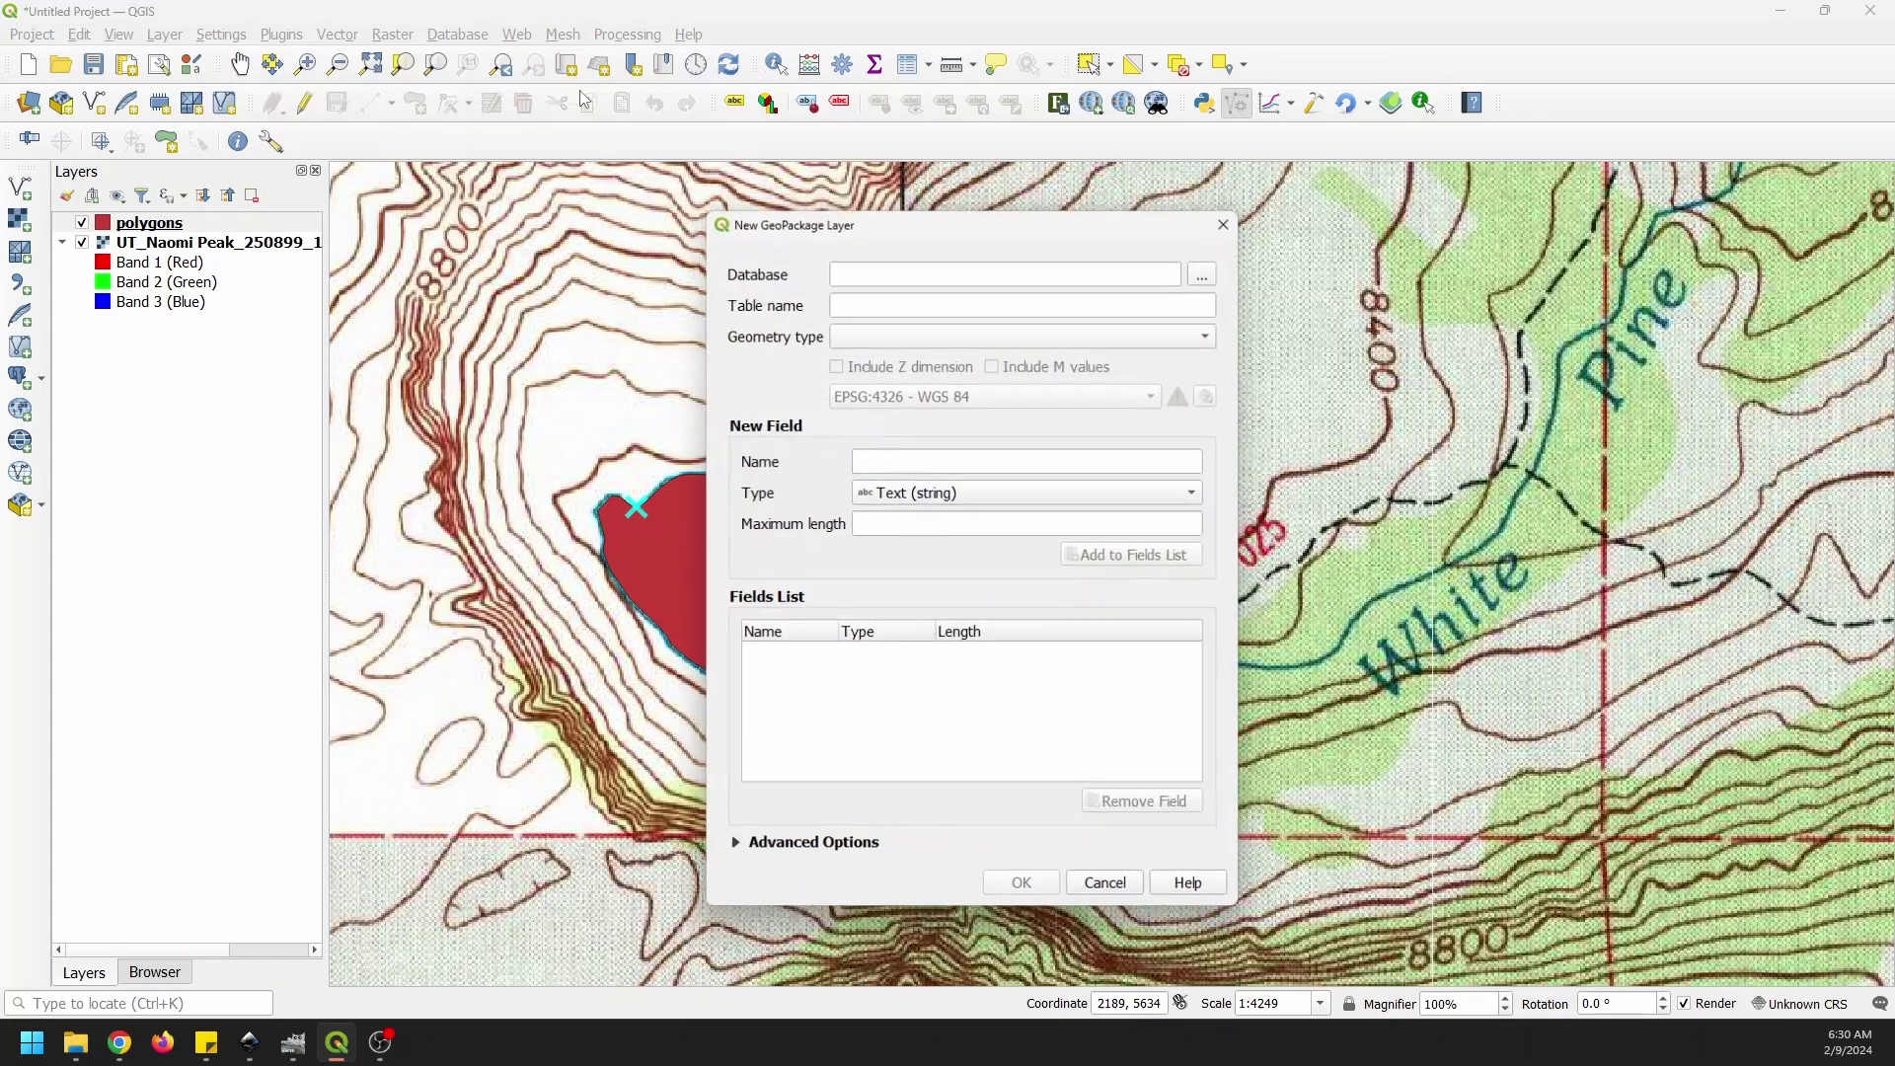
{"action": "double_click", "coordinate": [883, 299]}
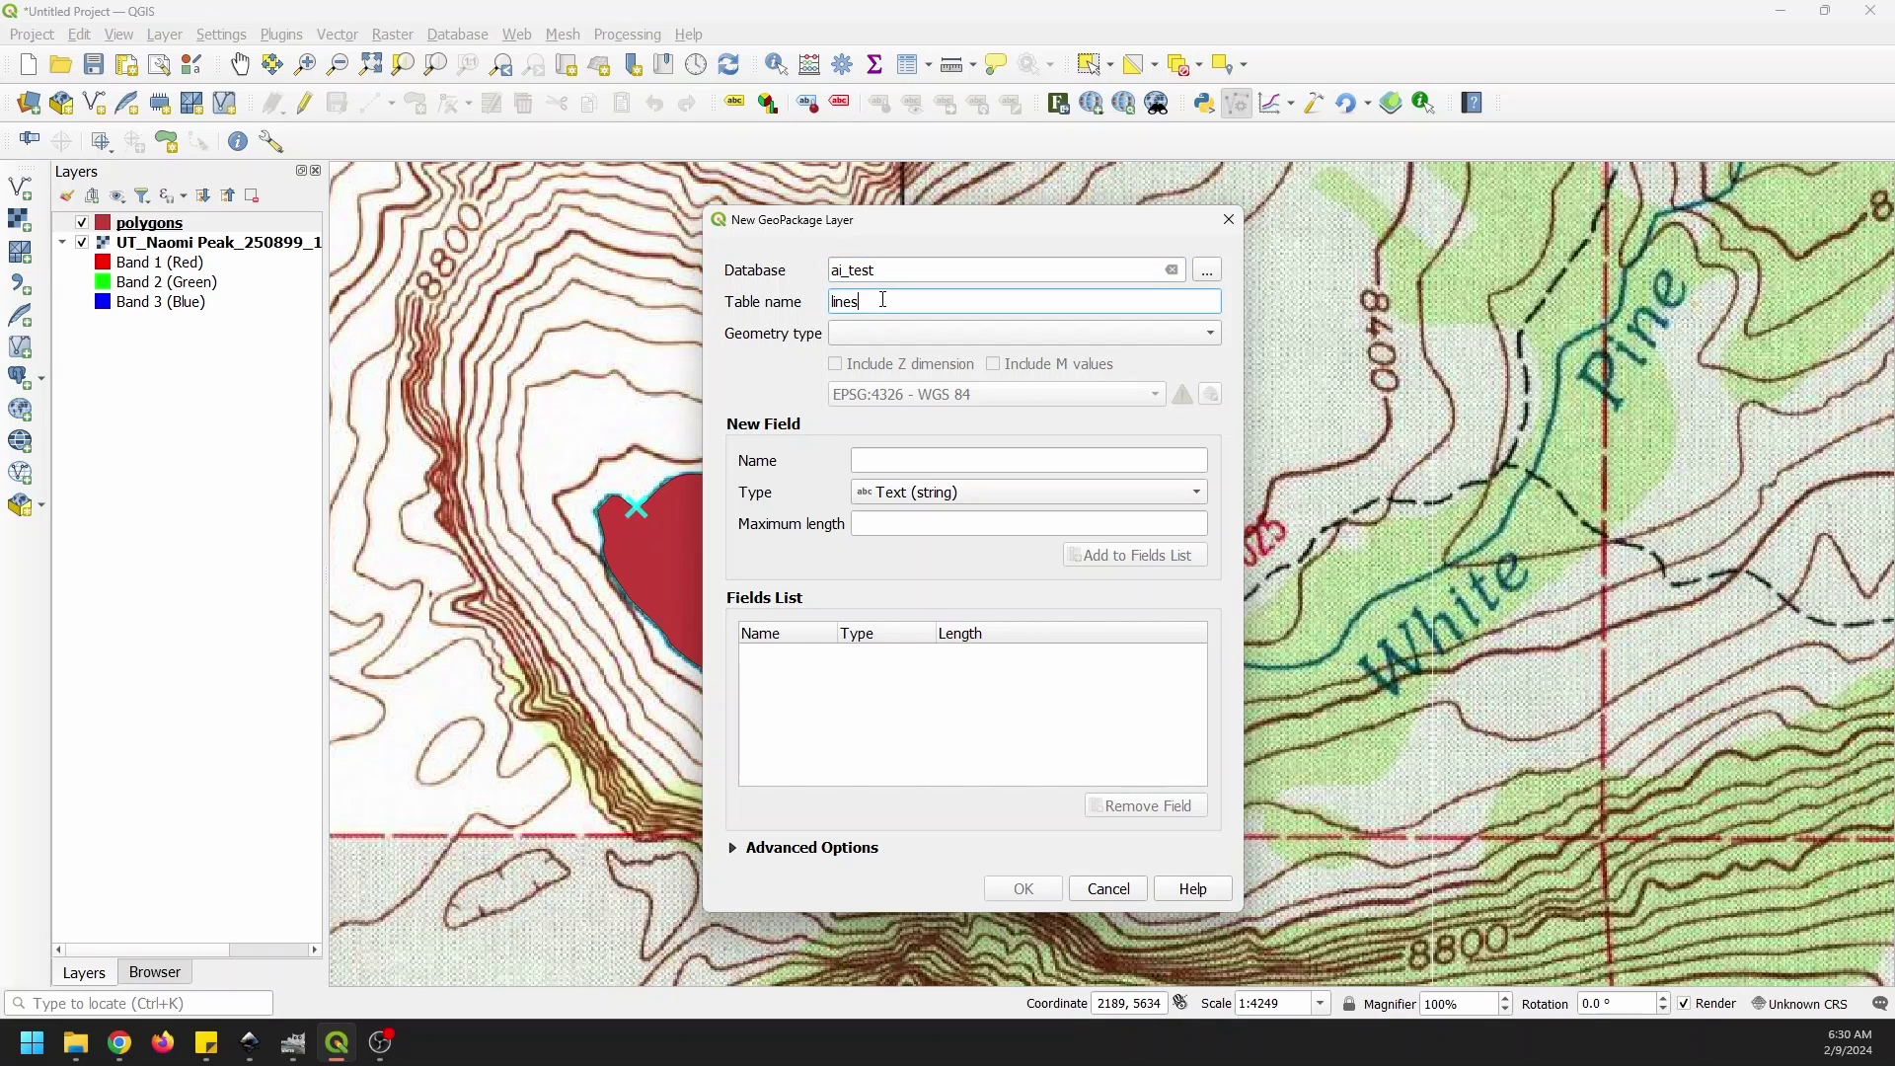
- Set geometry to LineString with the project CRS and add it to the existing ai_test file
{"action": "left_click", "coordinate": [898, 334]}
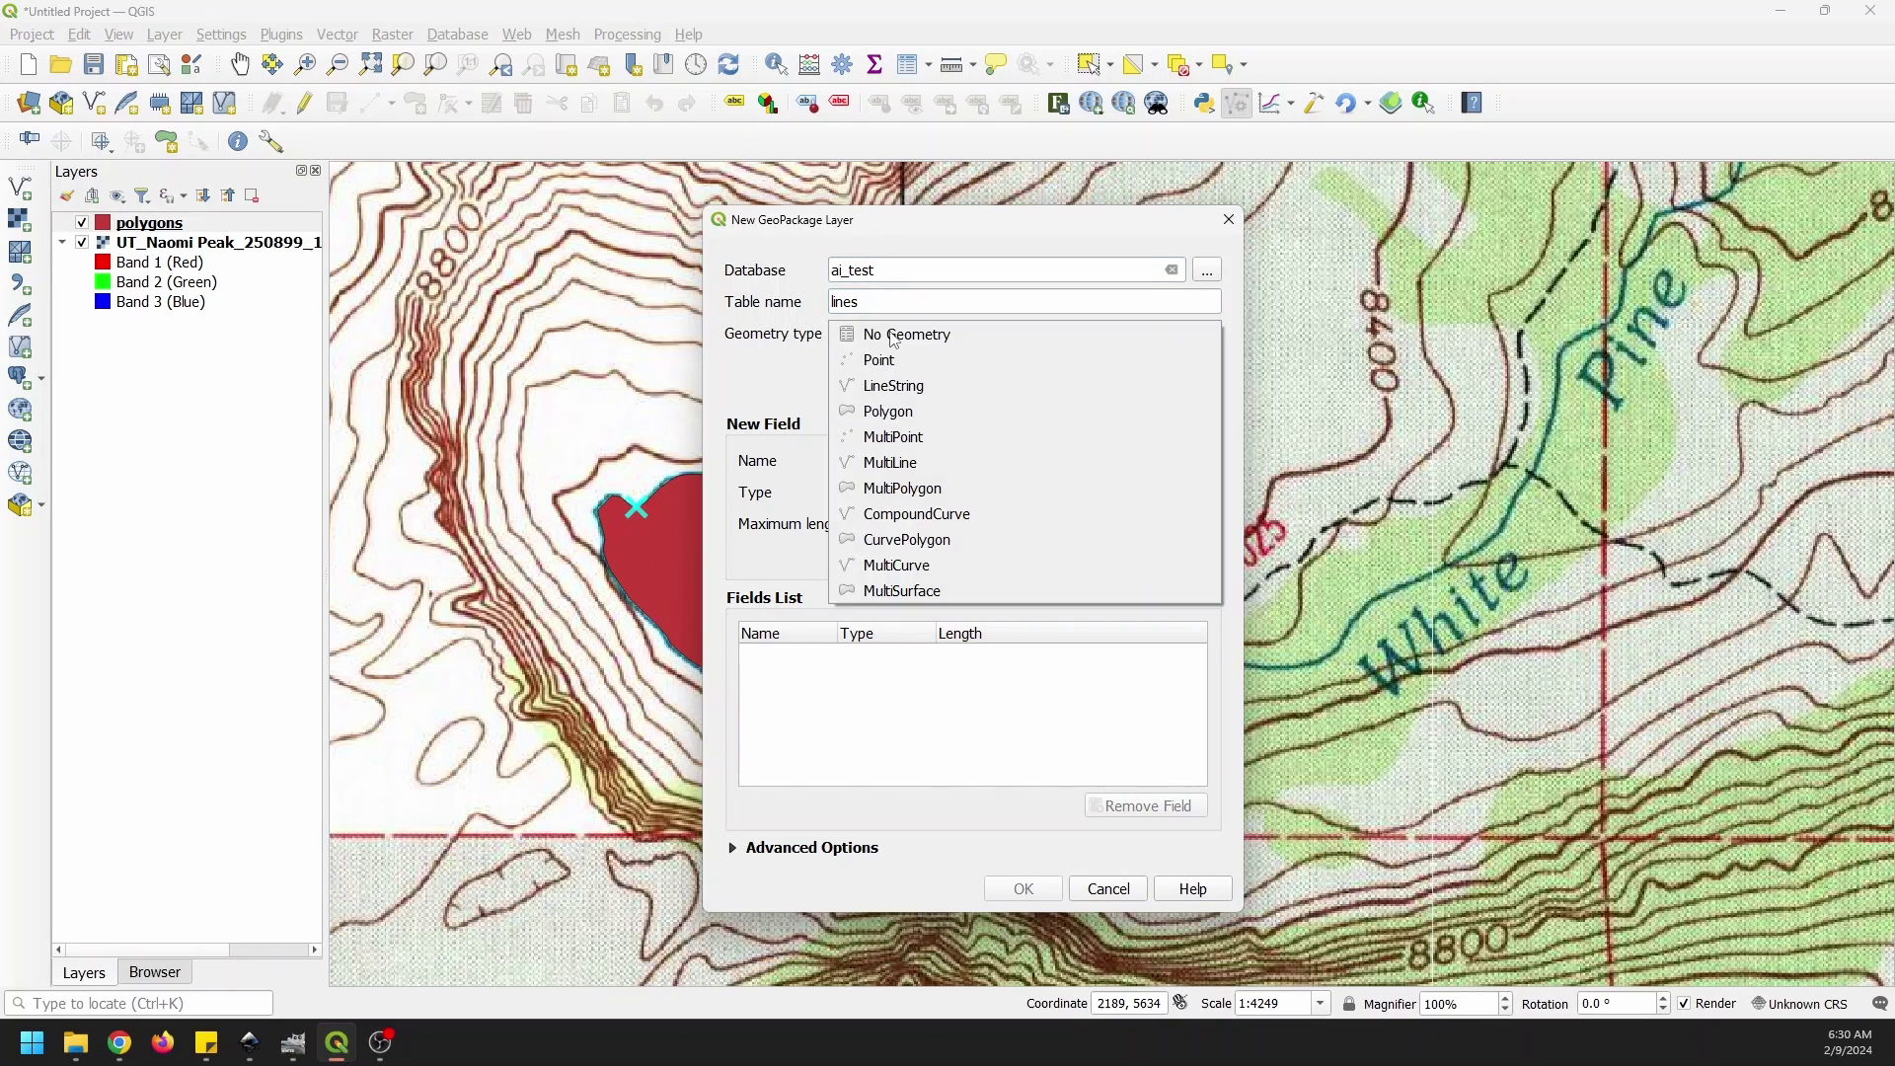
{"action": "left_click", "coordinate": [899, 385]}
{"action": "left_click", "coordinate": [1113, 397]}
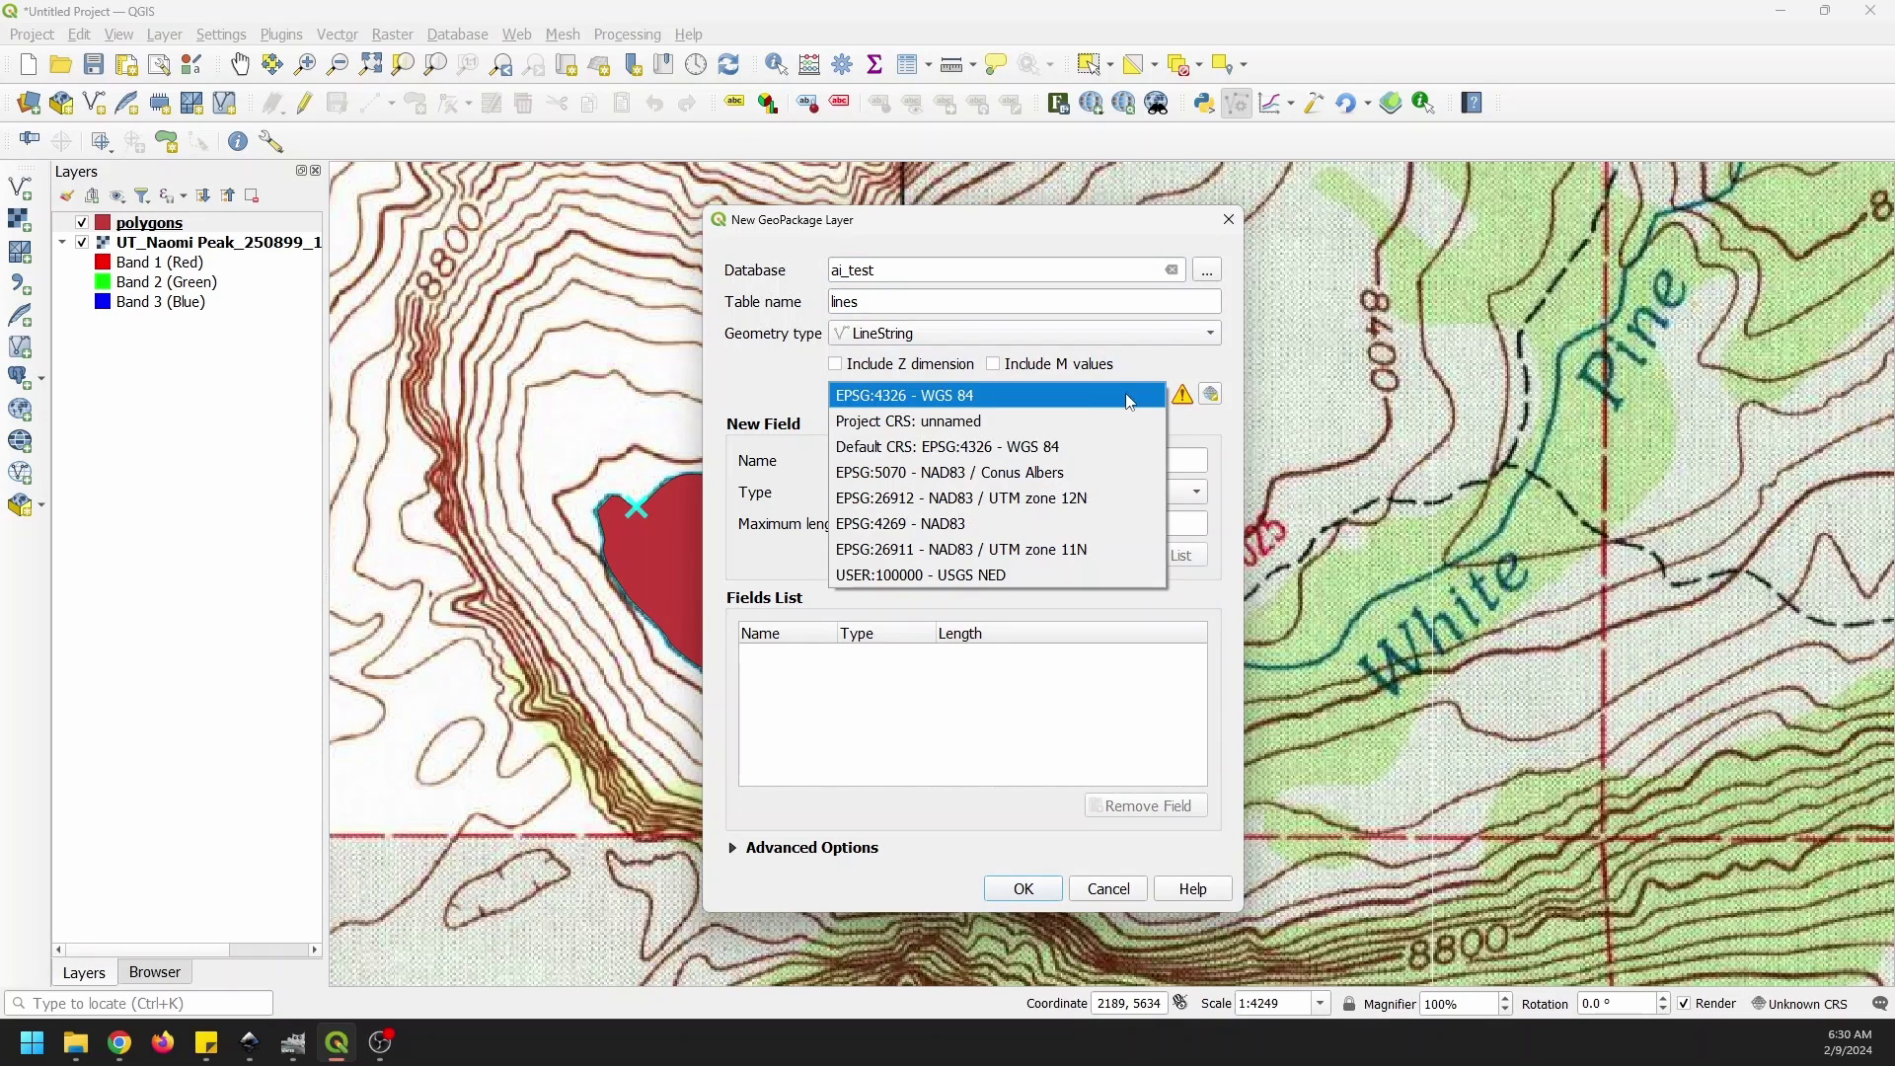
{"action": "left_click", "coordinate": [953, 430]}
{"action": "left_click", "coordinate": [1054, 887]}
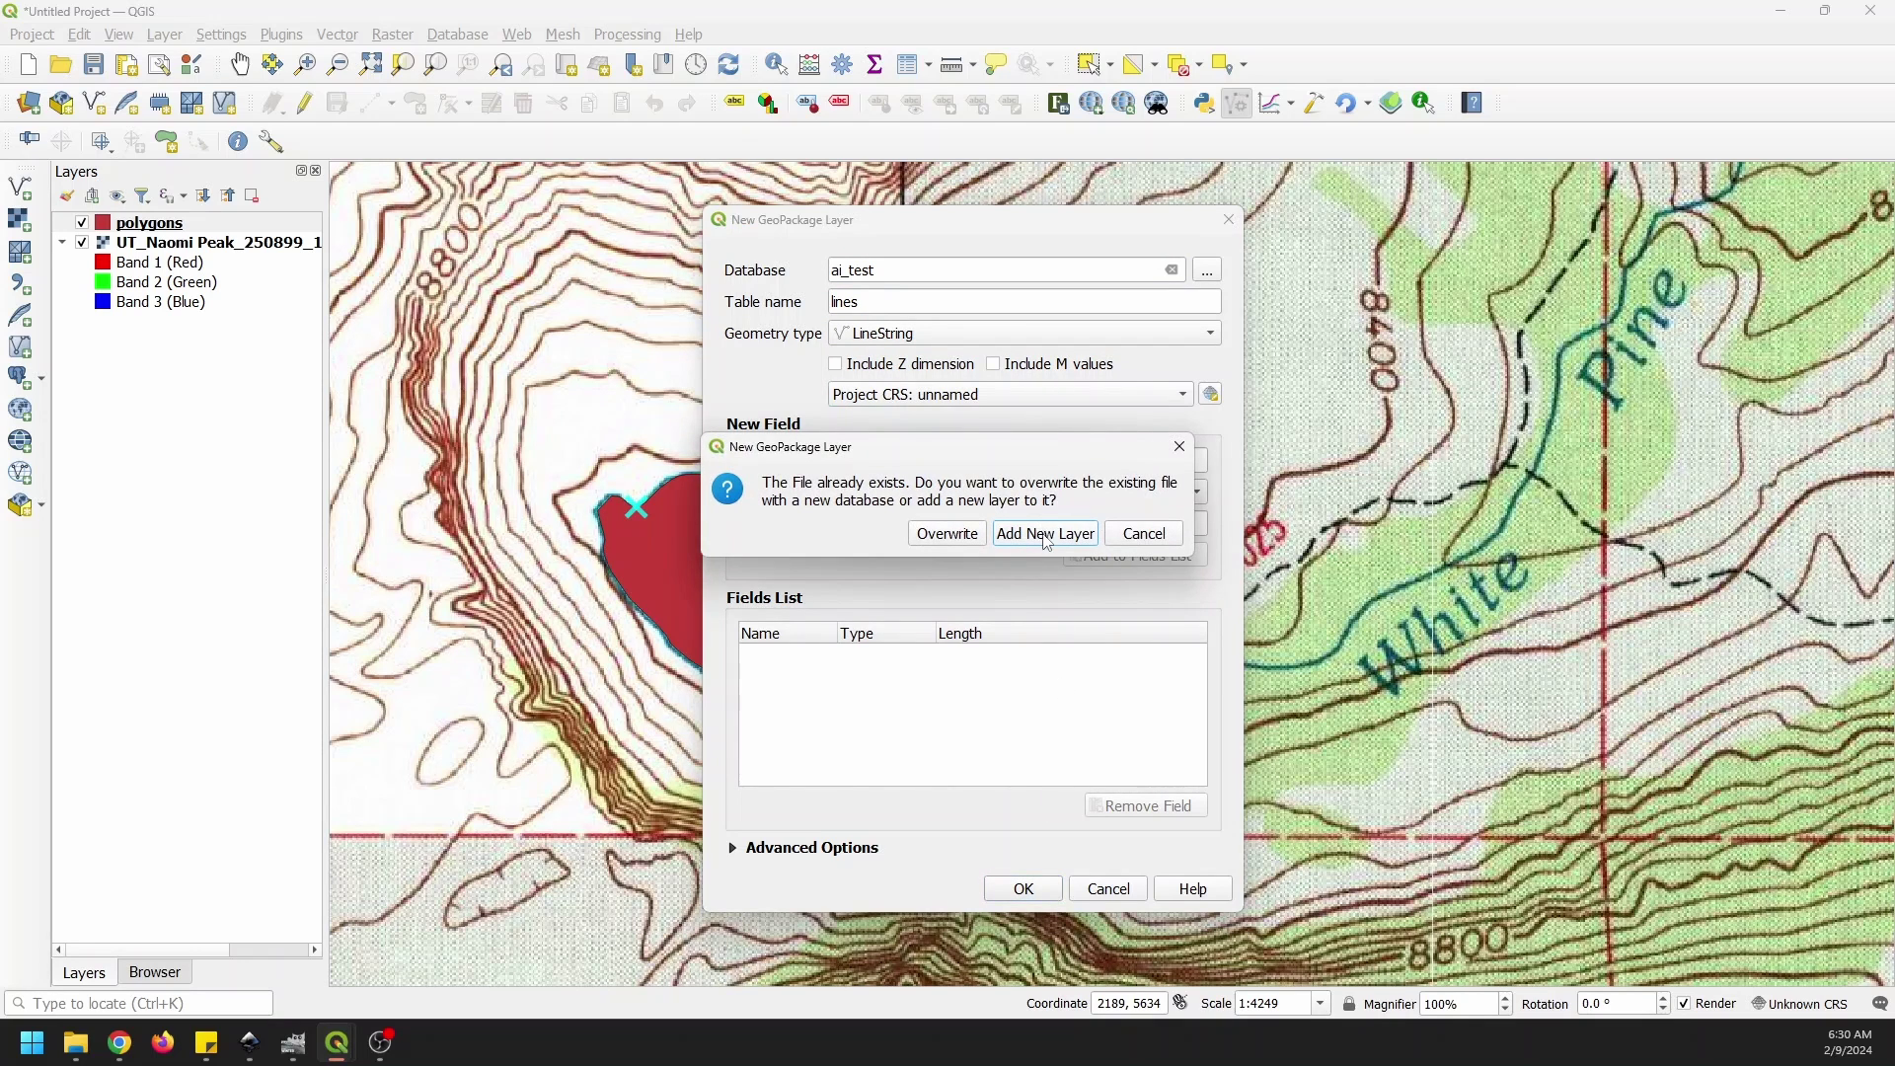
{"action": "left_click", "coordinate": [1047, 534]}
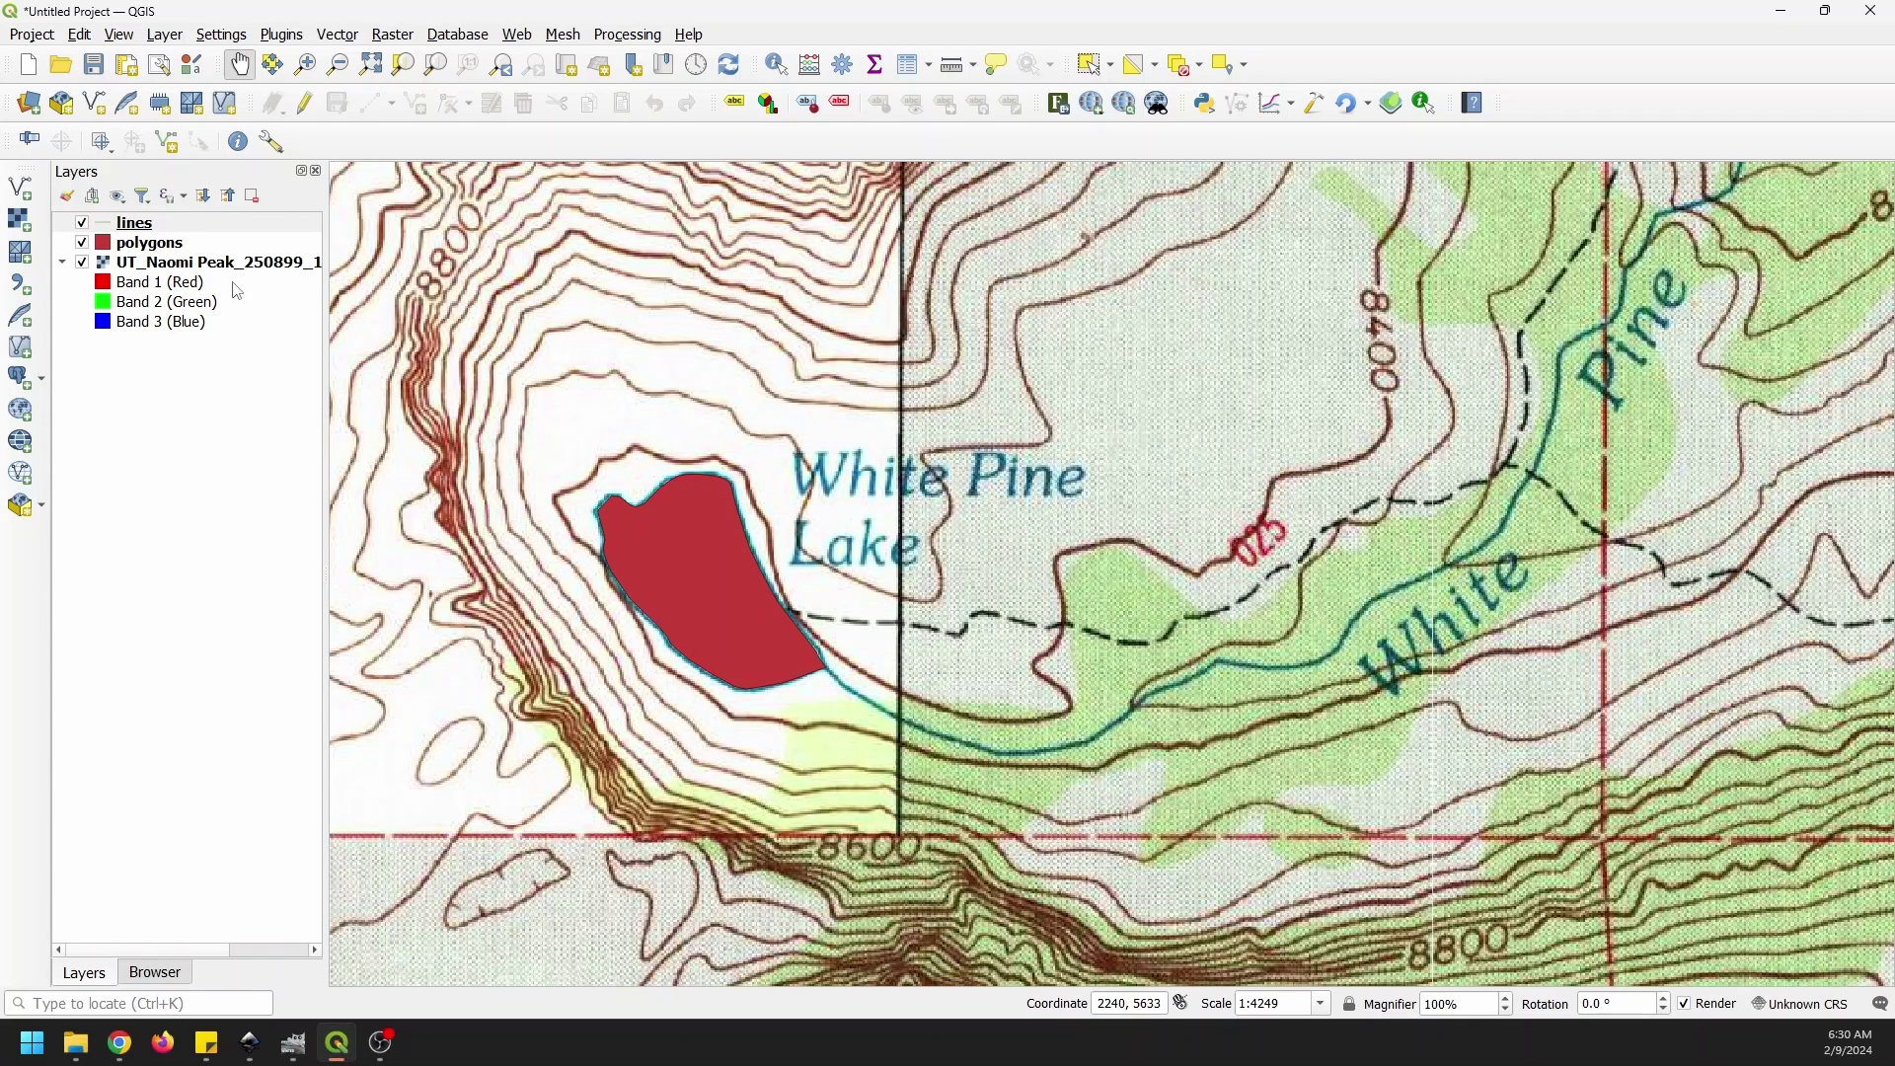
- Enable editing and AI vectorizing on lines, then trace the stream east from the lake's outflow
{"action": "left_click", "coordinate": [305, 103]}
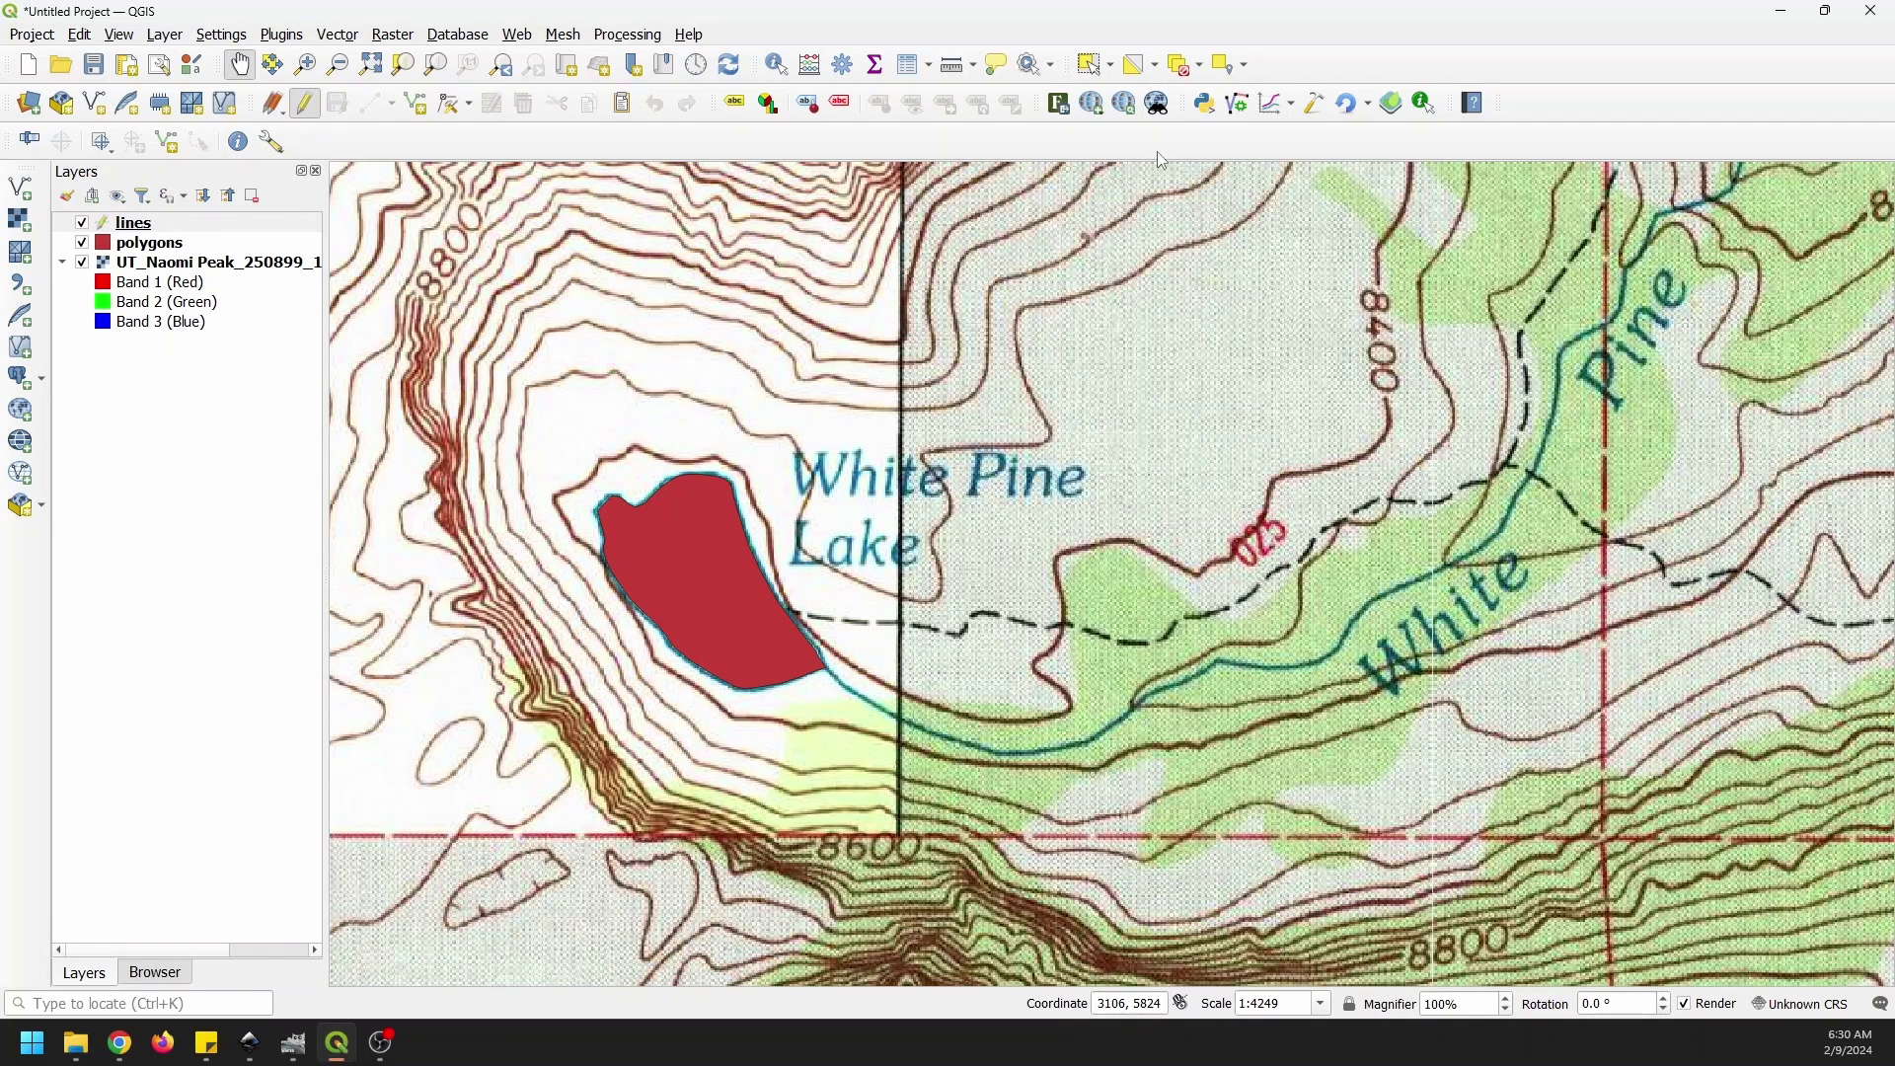
{"action": "left_click", "coordinate": [1244, 111]}
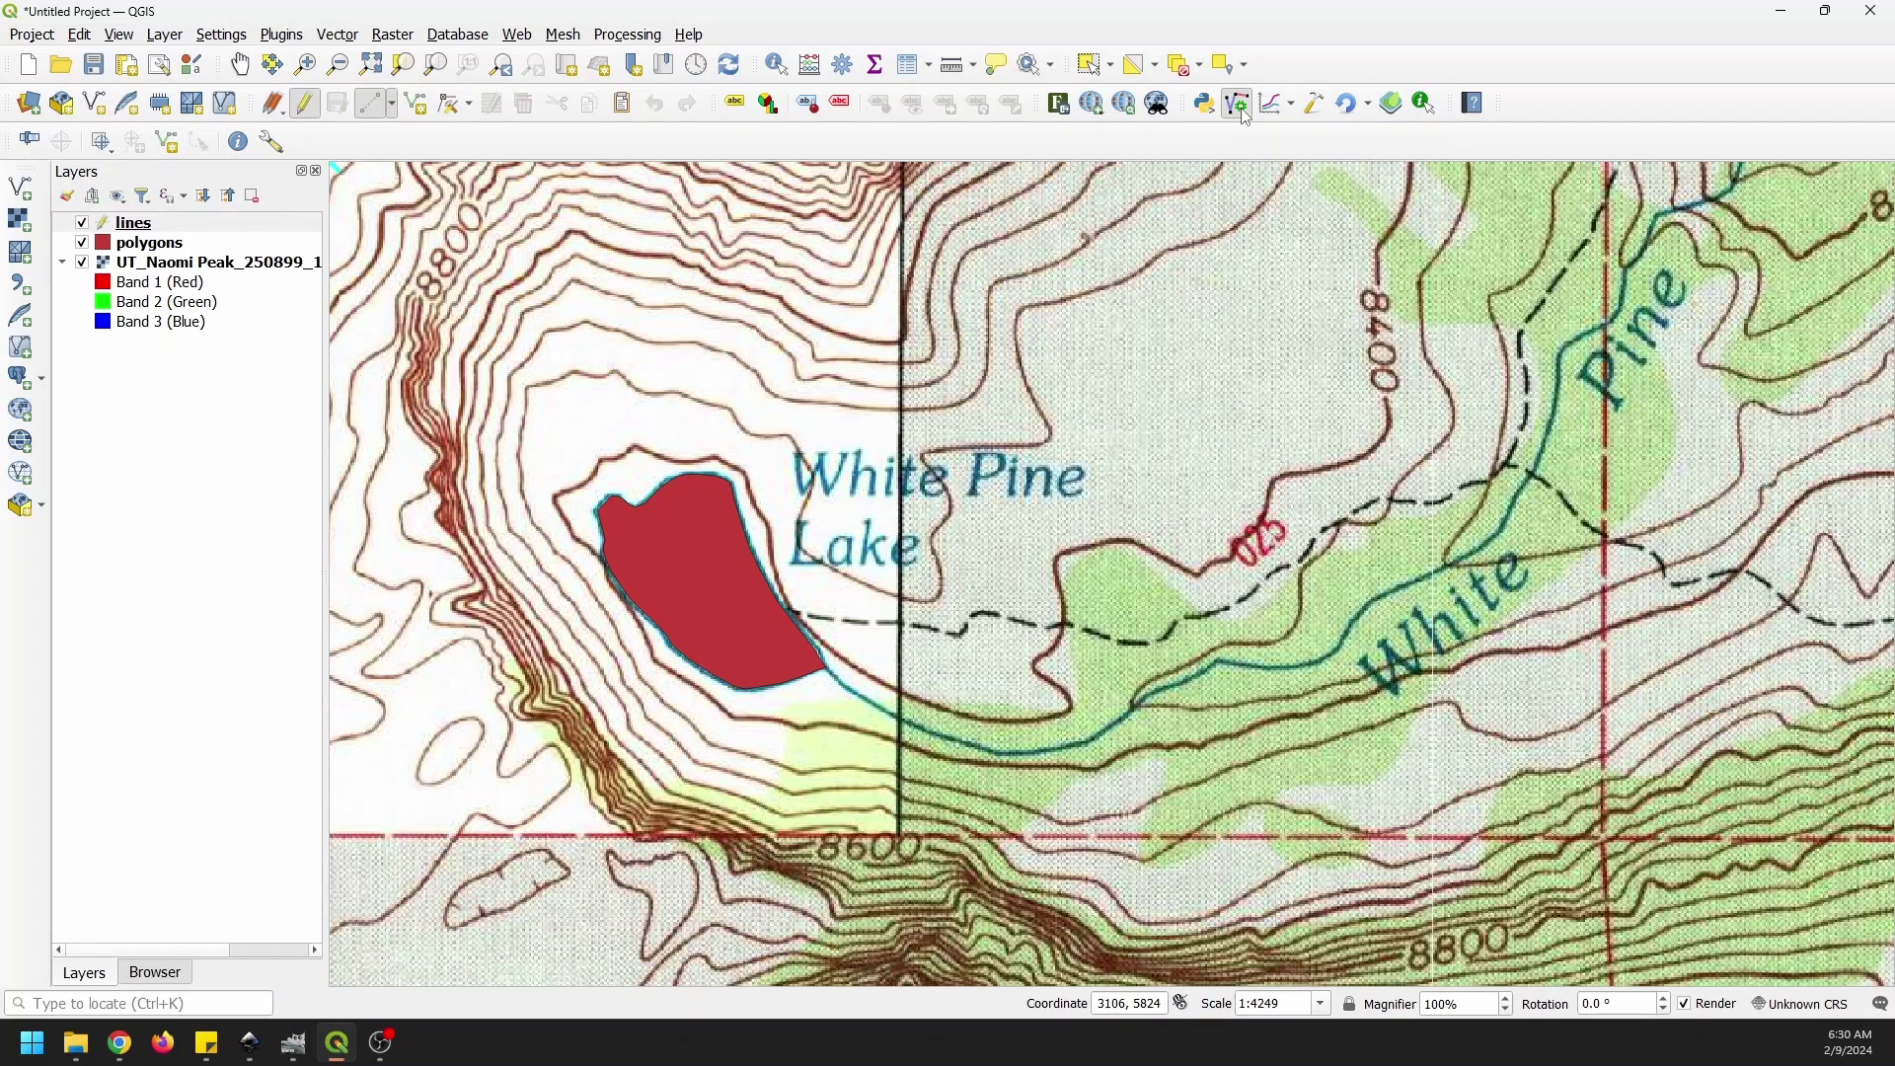
{"action": "scroll", "coordinate": [842, 674], "scroll_direction": "up", "scroll_amount": 2}
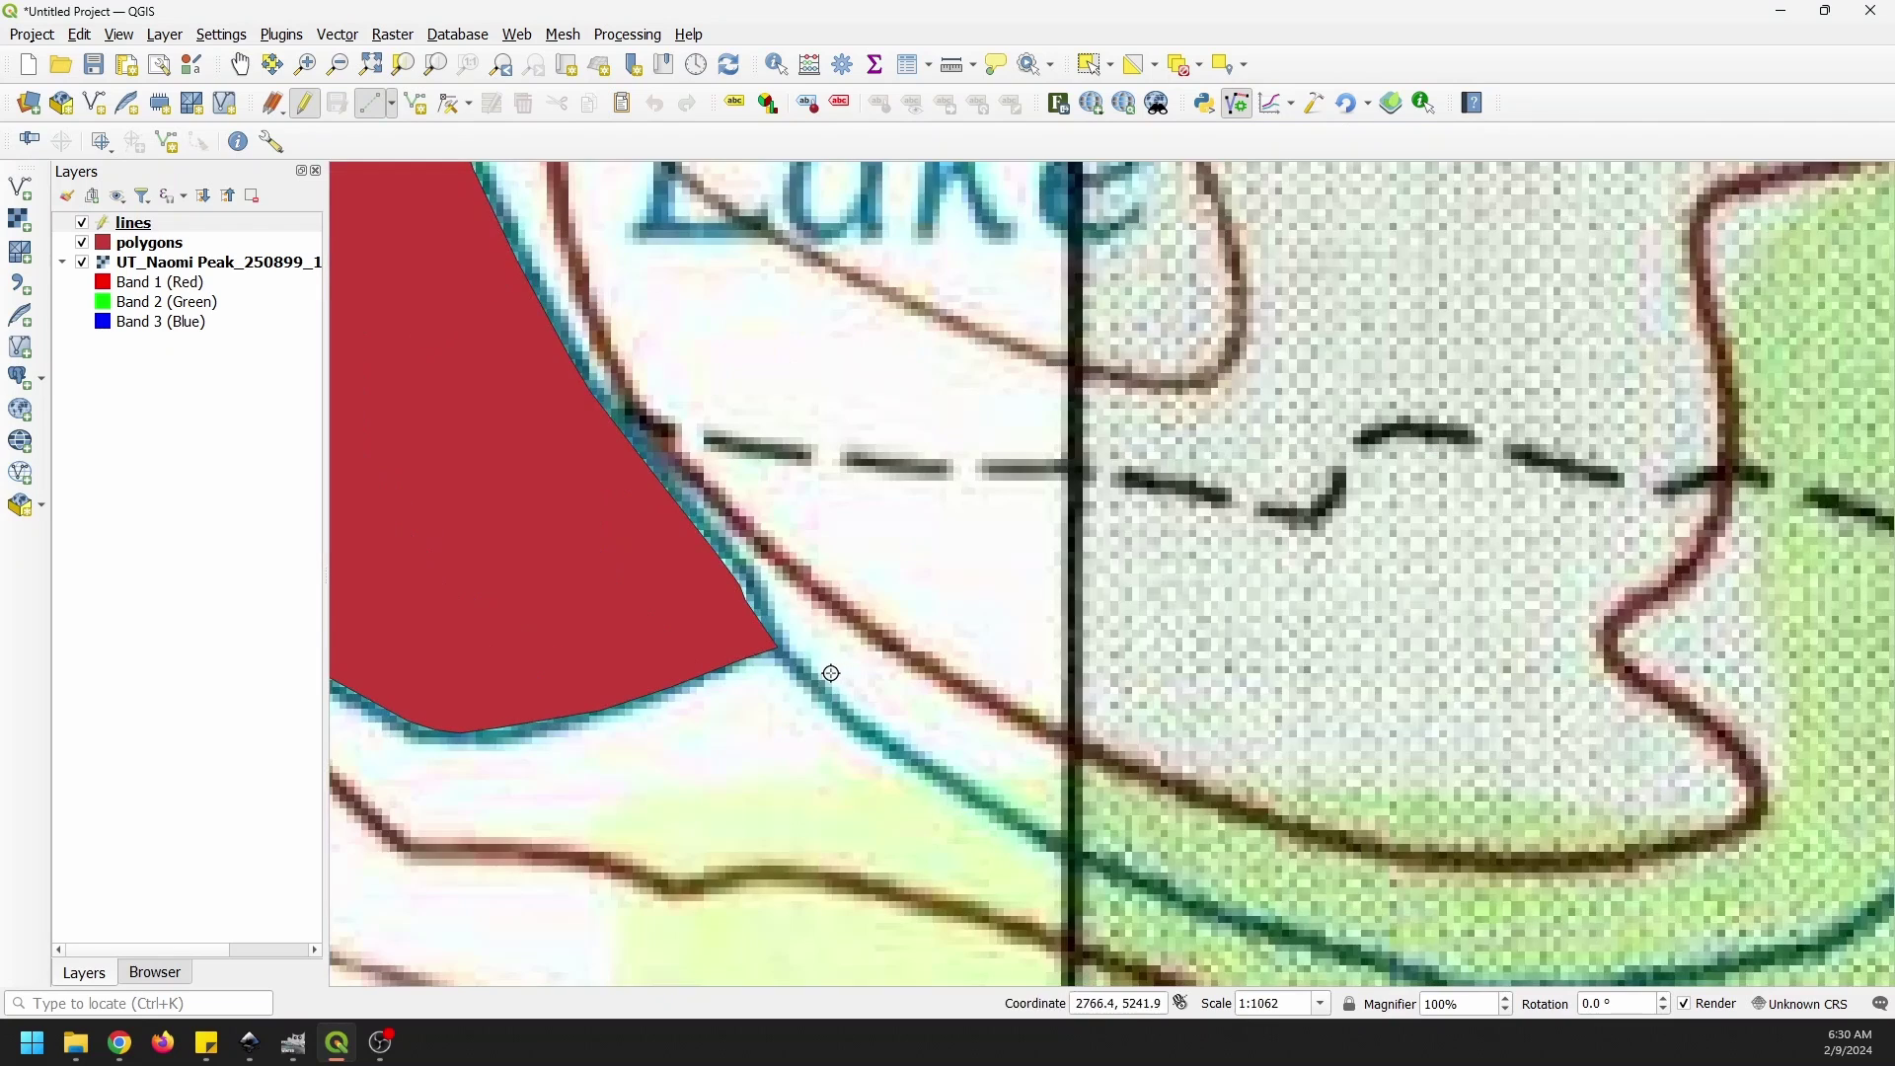
{"action": "scroll", "coordinate": [827, 671], "scroll_direction": "down", "scroll_amount": 1}
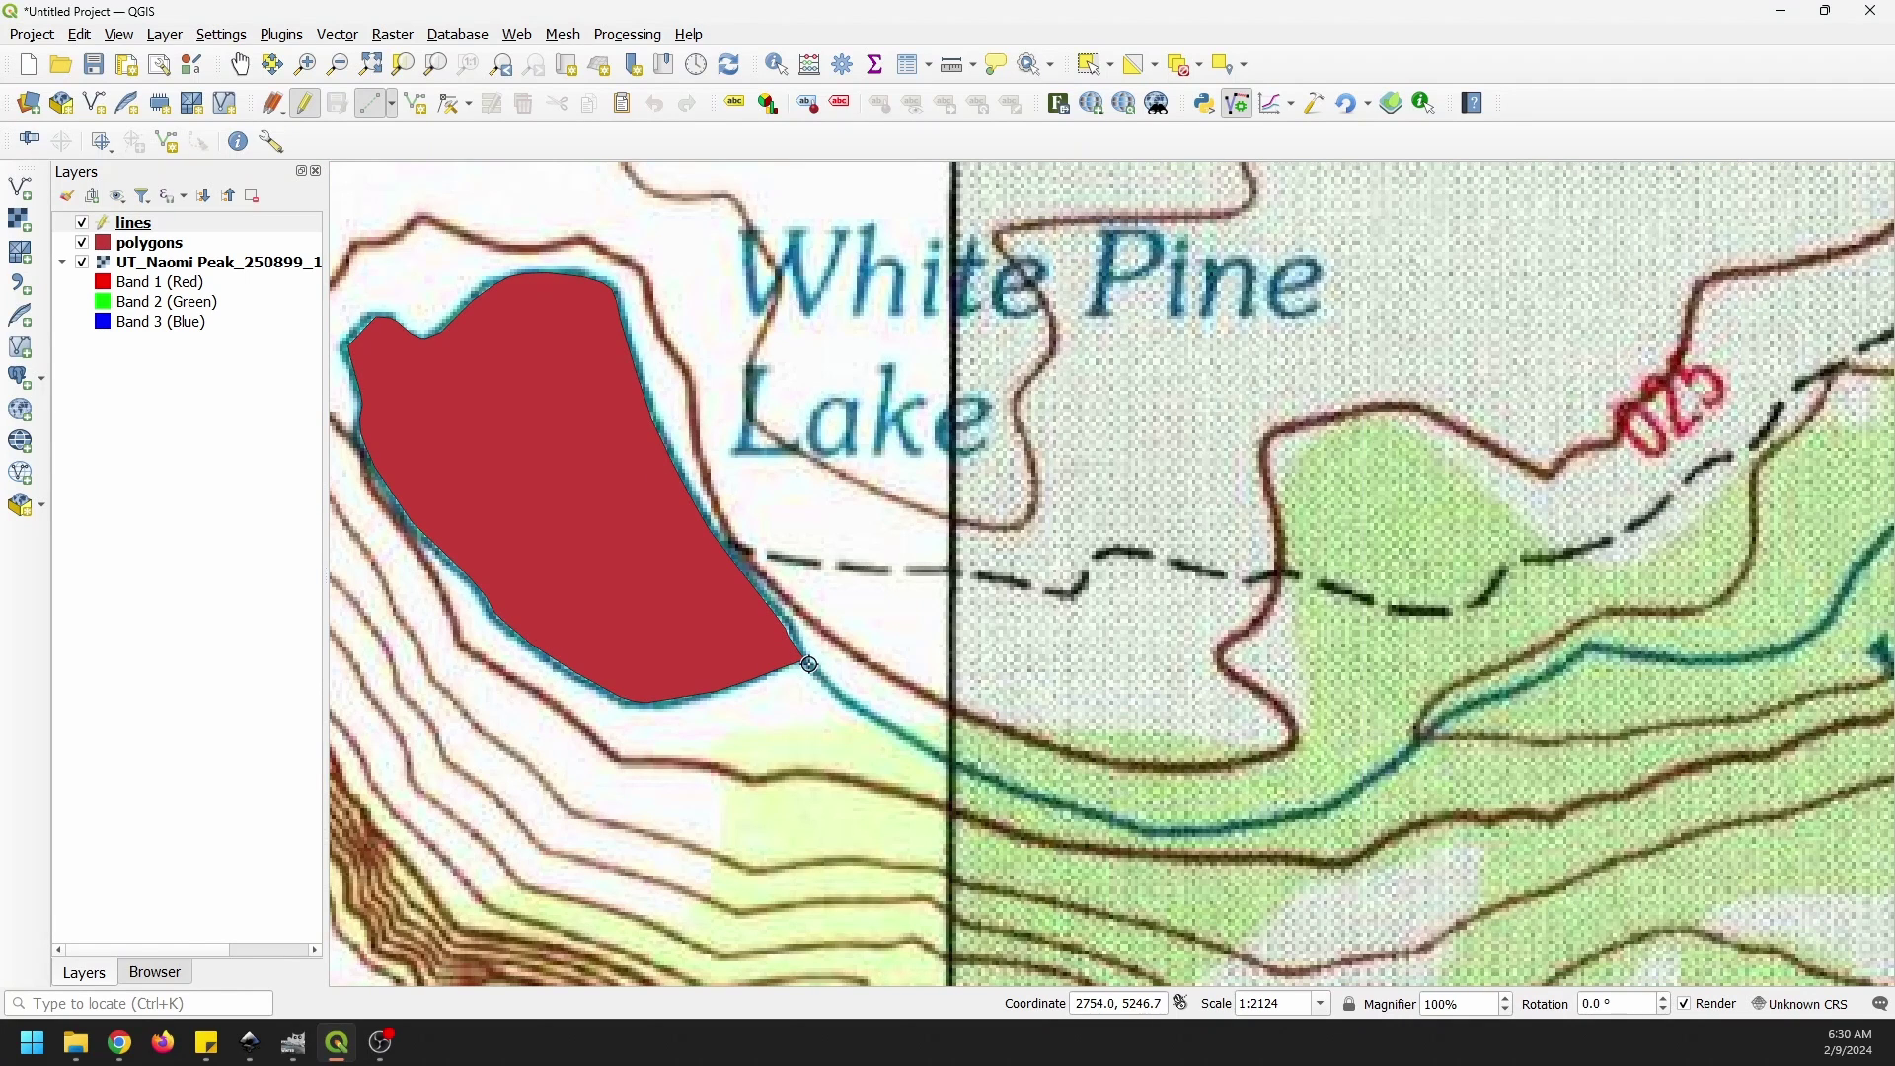
{"action": "left_click", "coordinate": [863, 709]}
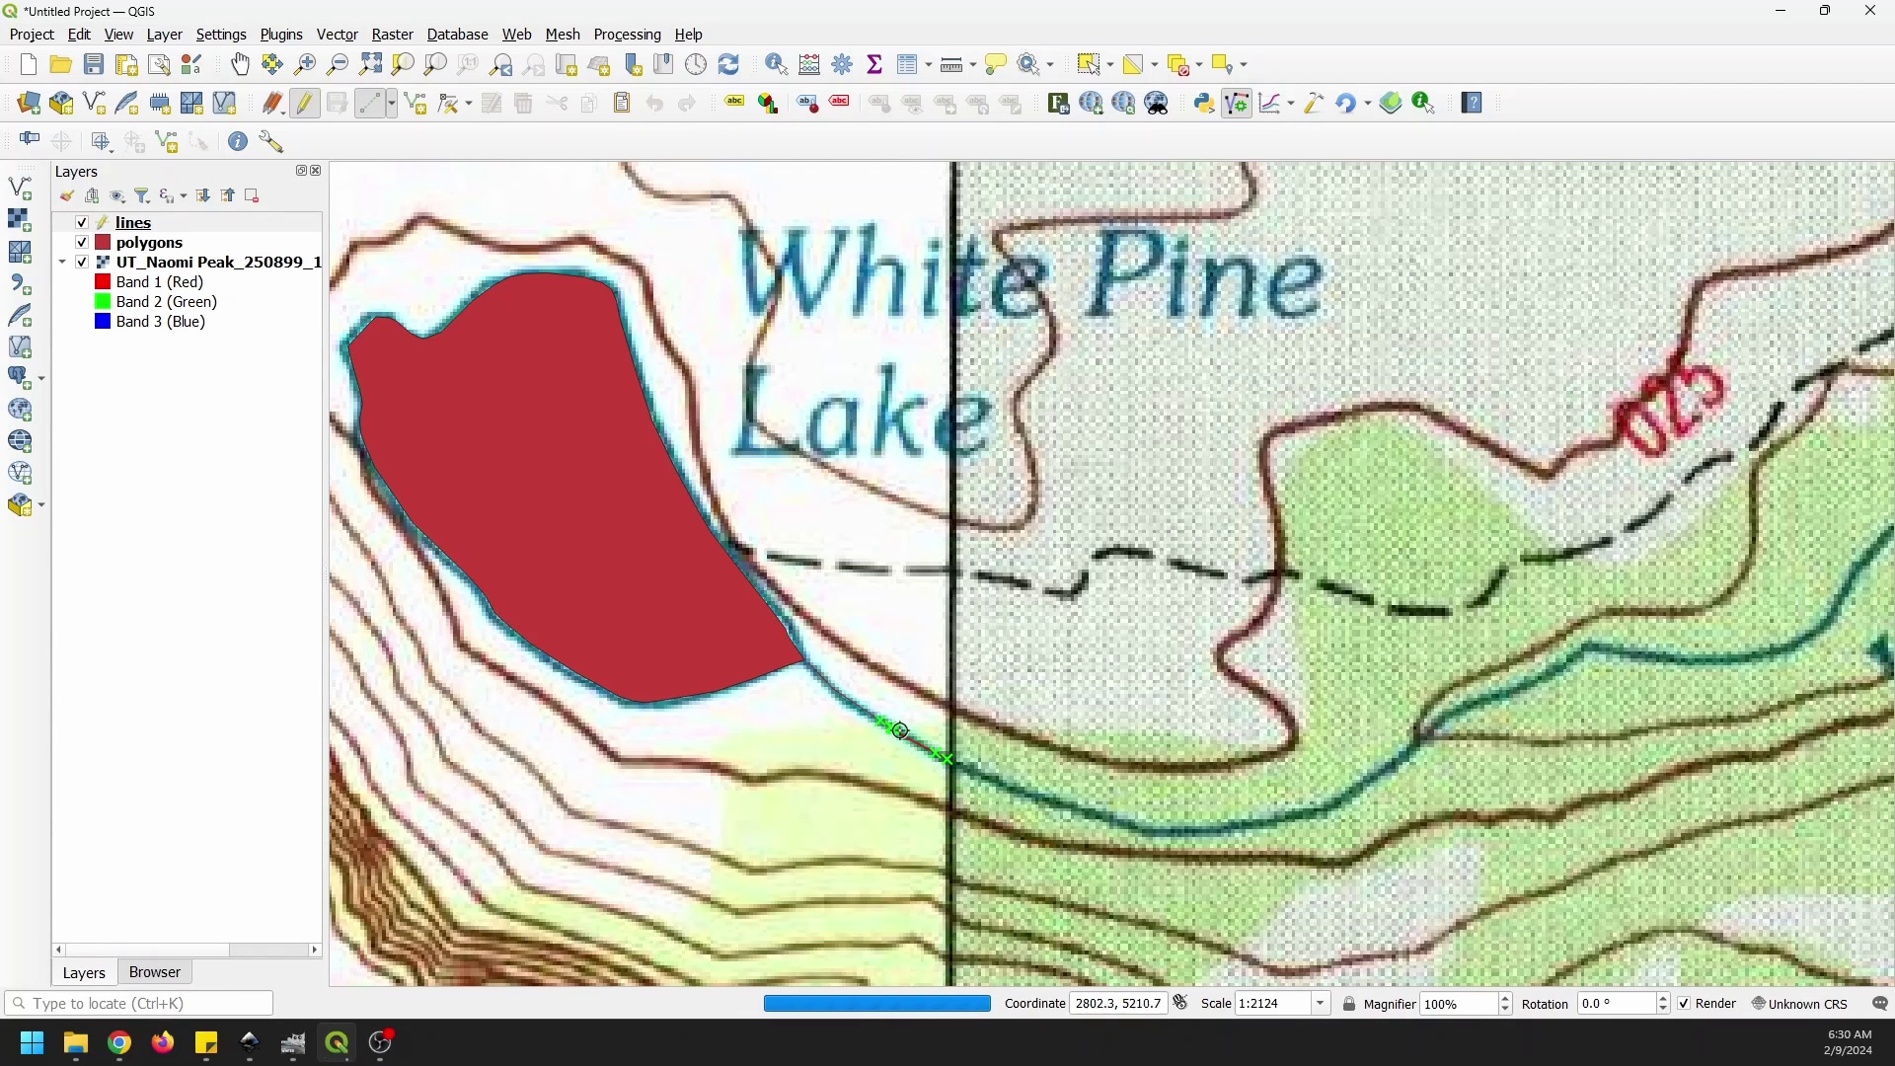
{"action": "left_click", "coordinate": [953, 763]}
{"action": "right_click", "coordinate": [986, 775]}
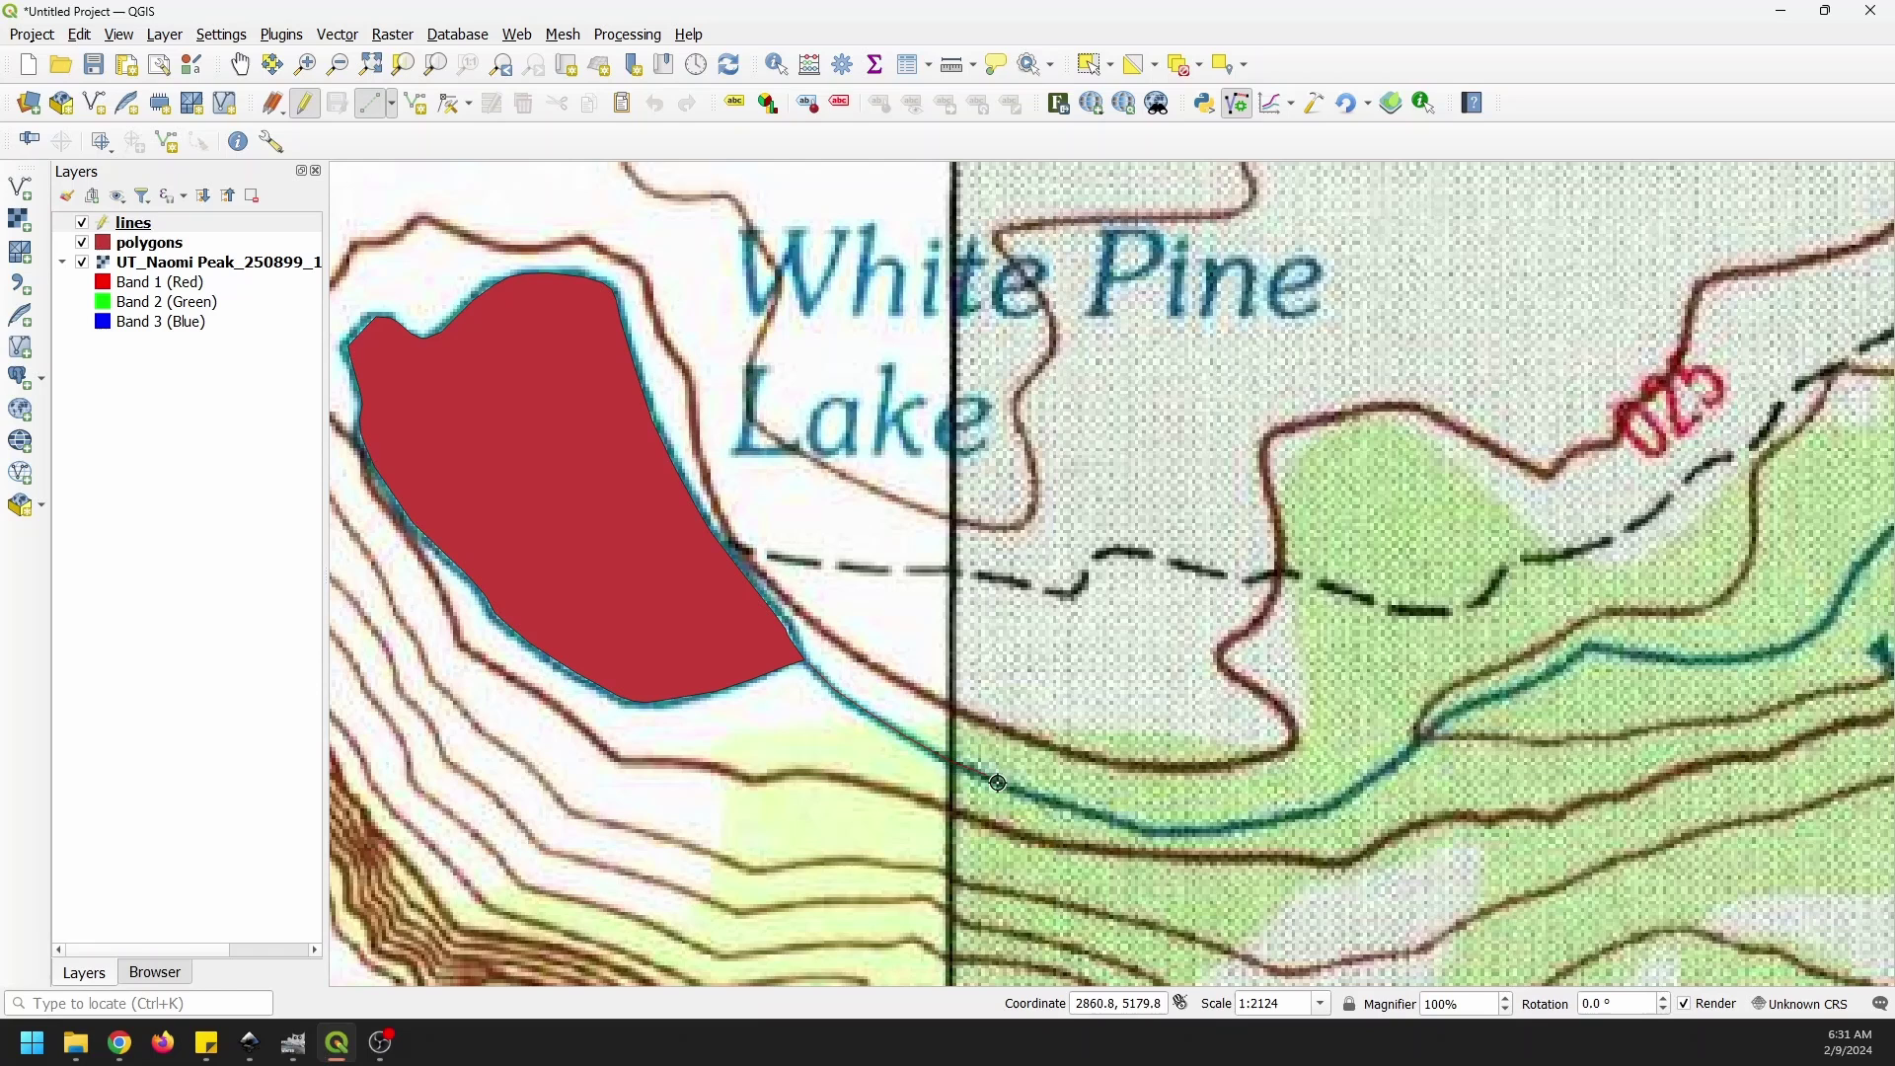
{"action": "right_click", "coordinate": [1796, 645]}
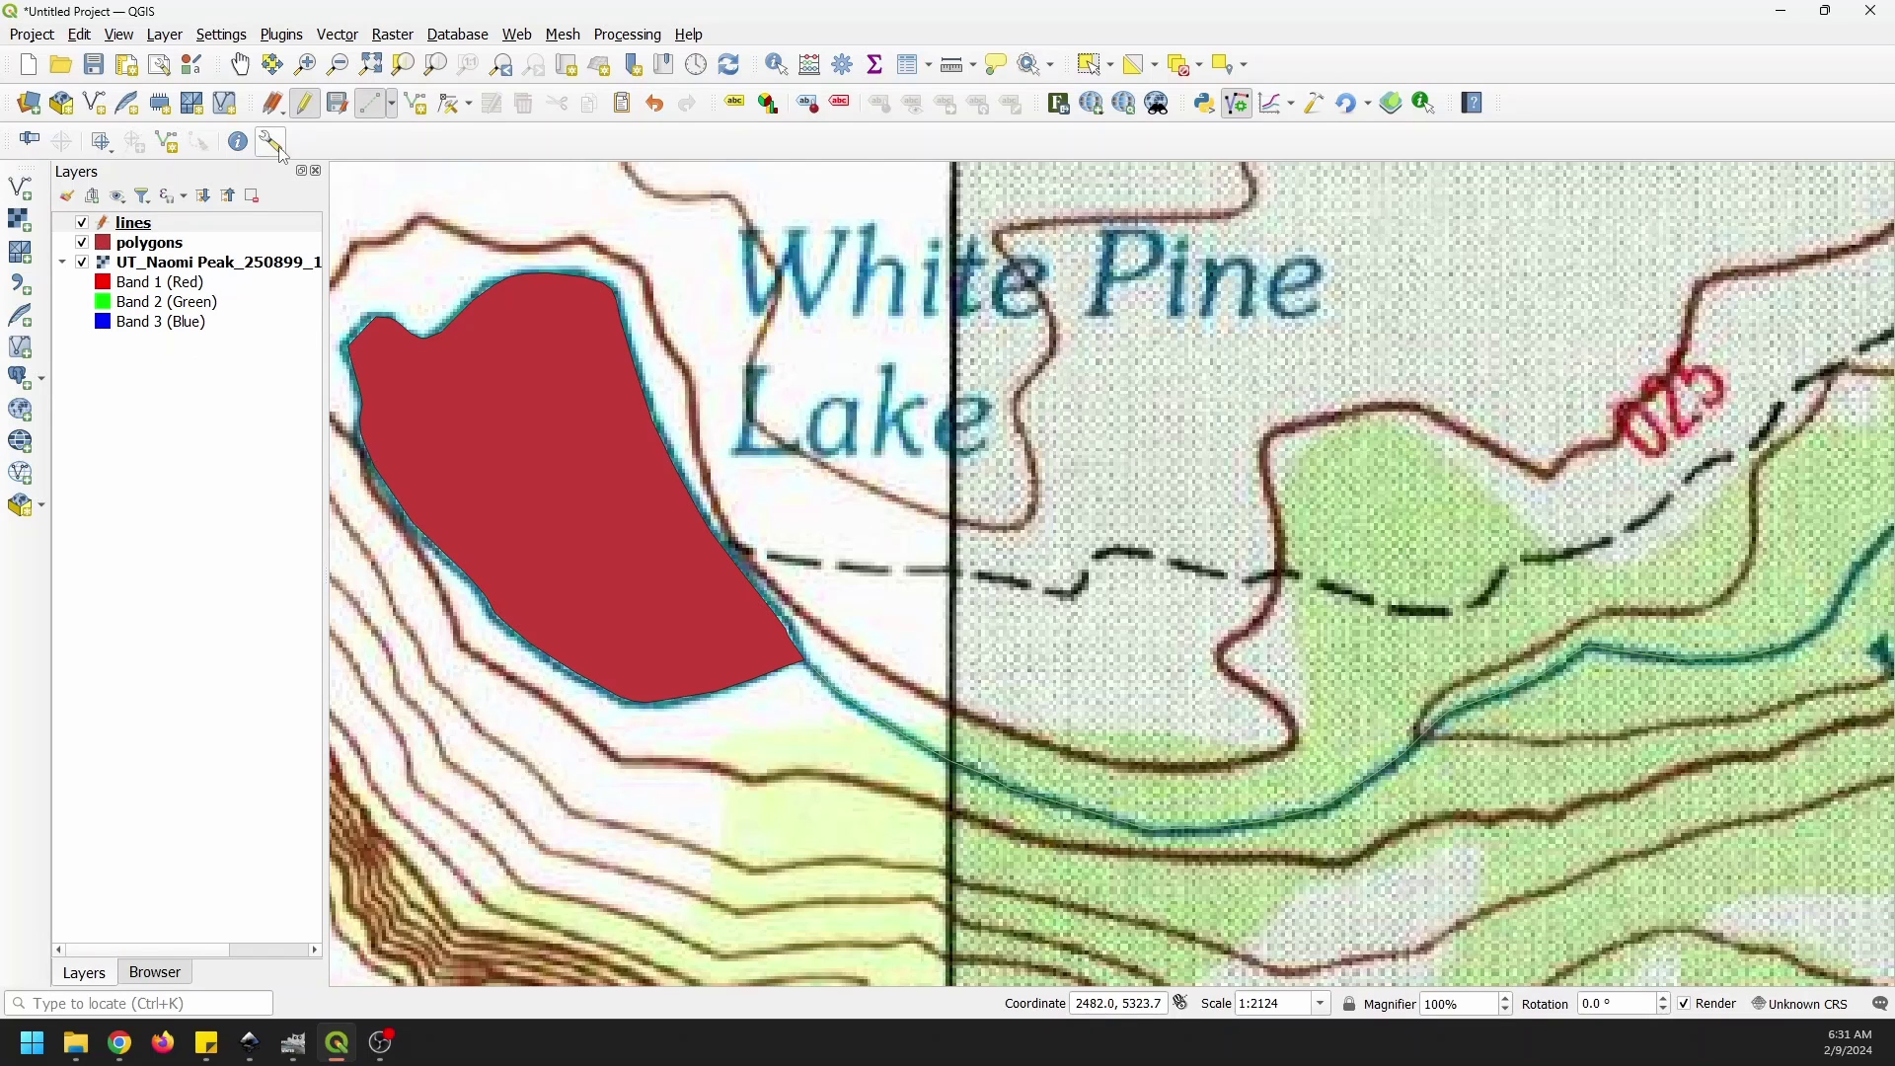
- Save and stop editing the stream line, then style it blue at 1.26 mm width
{"action": "left_click", "coordinate": [337, 103]}
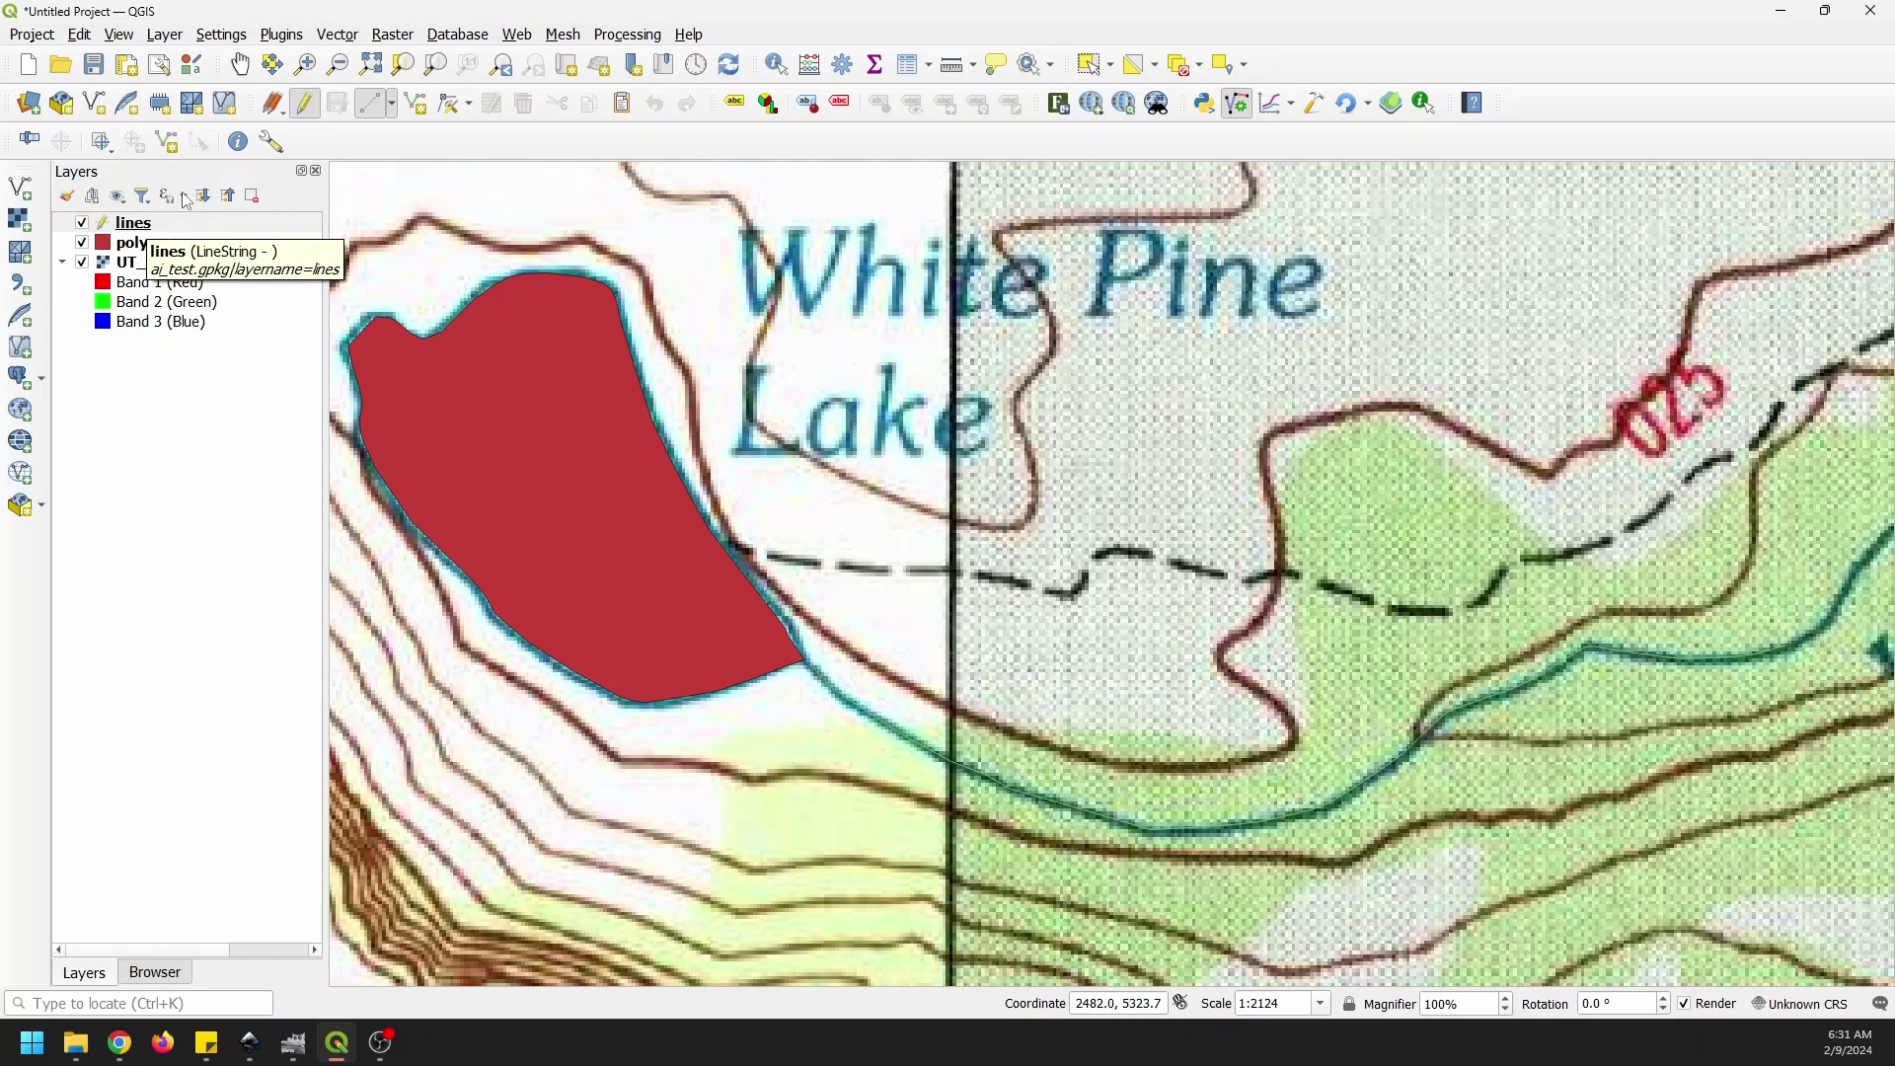
{"action": "left_click", "coordinate": [305, 104]}
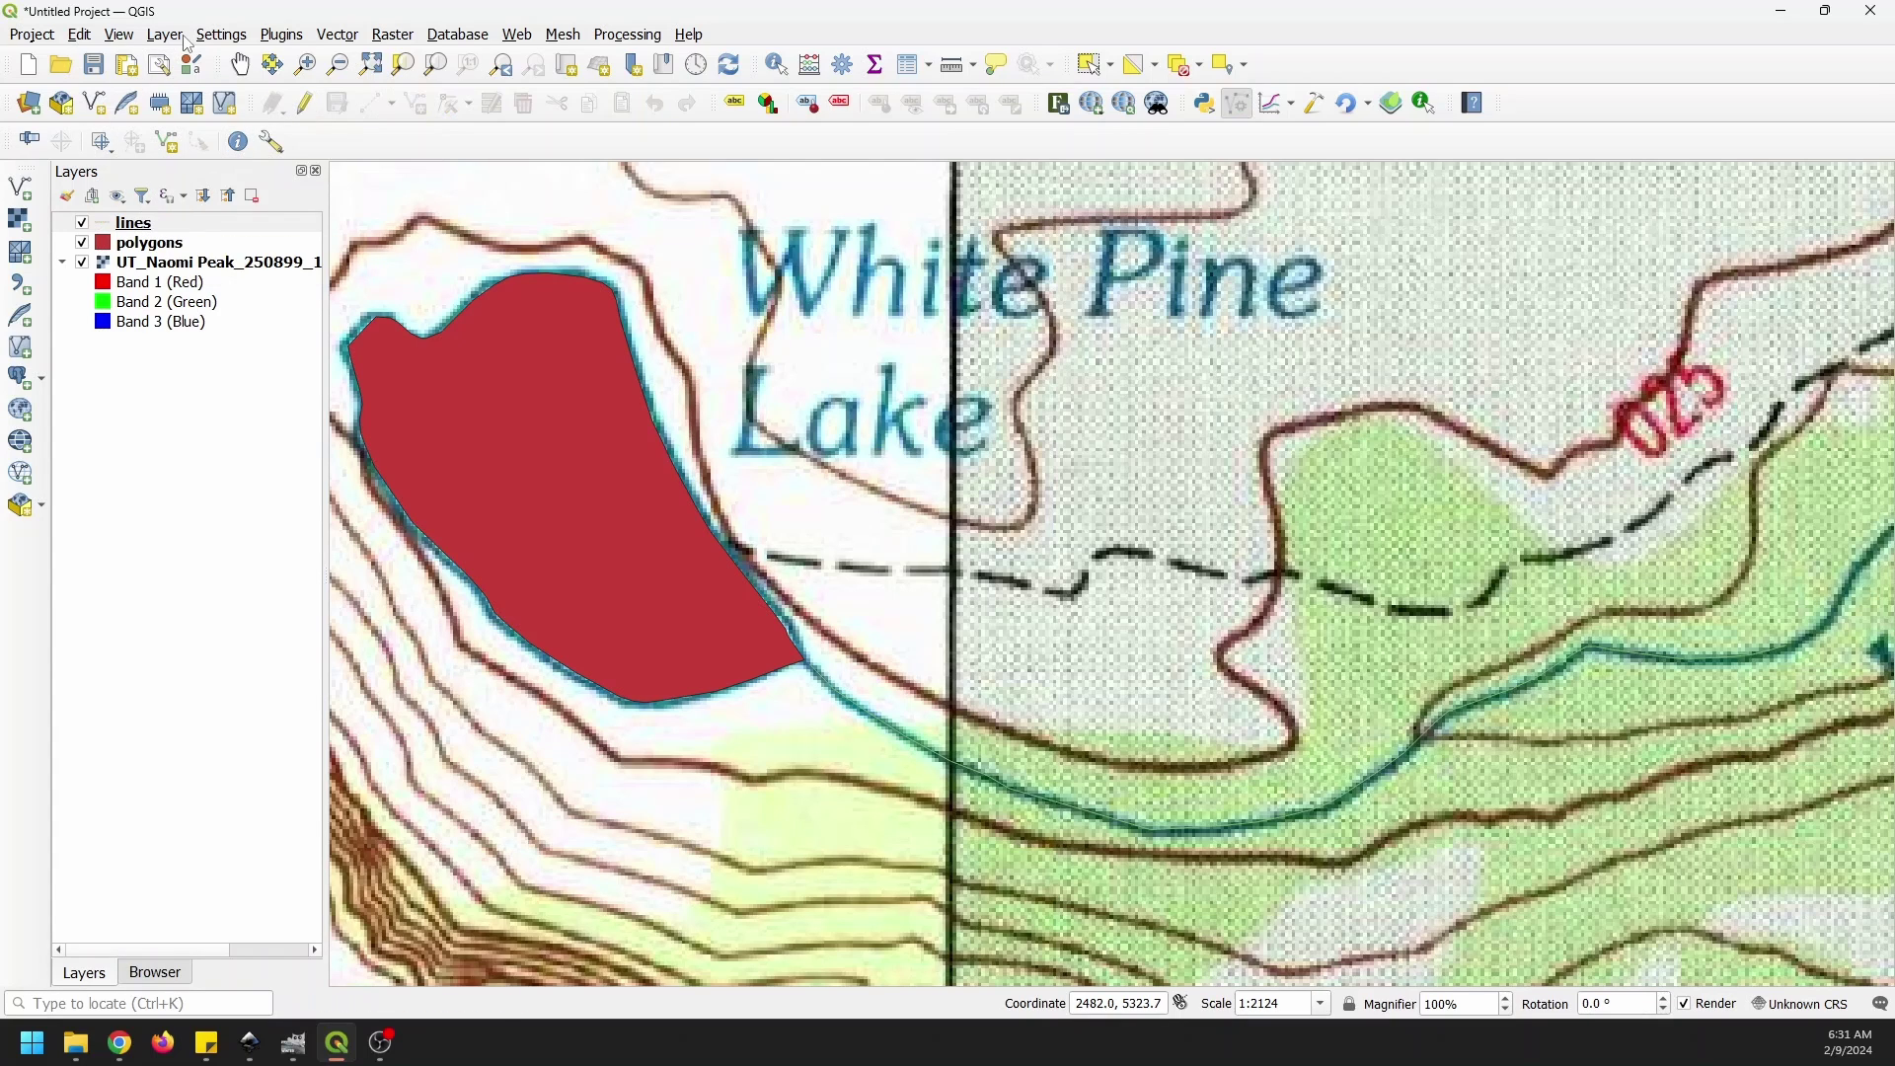
{"action": "left_click", "coordinate": [118, 36]}
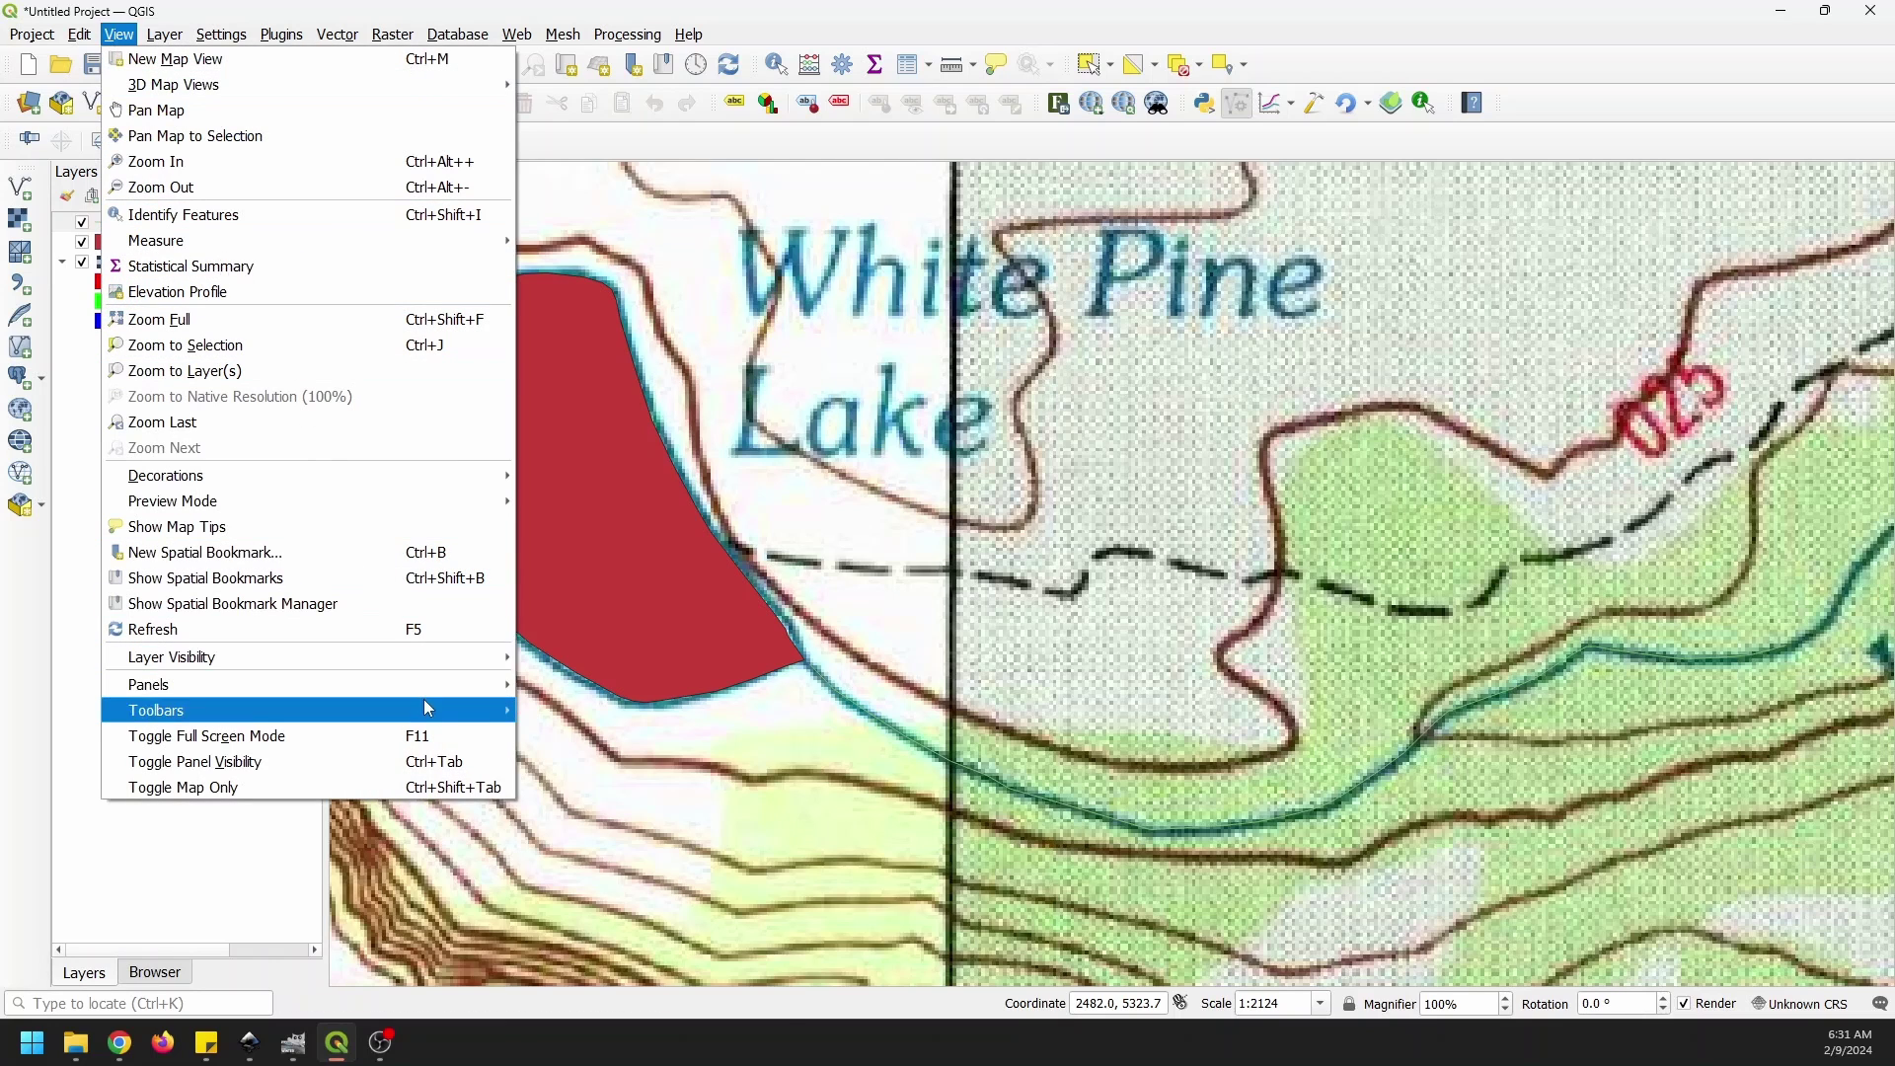
{"action": "mouse_move", "coordinate": [444, 691]}
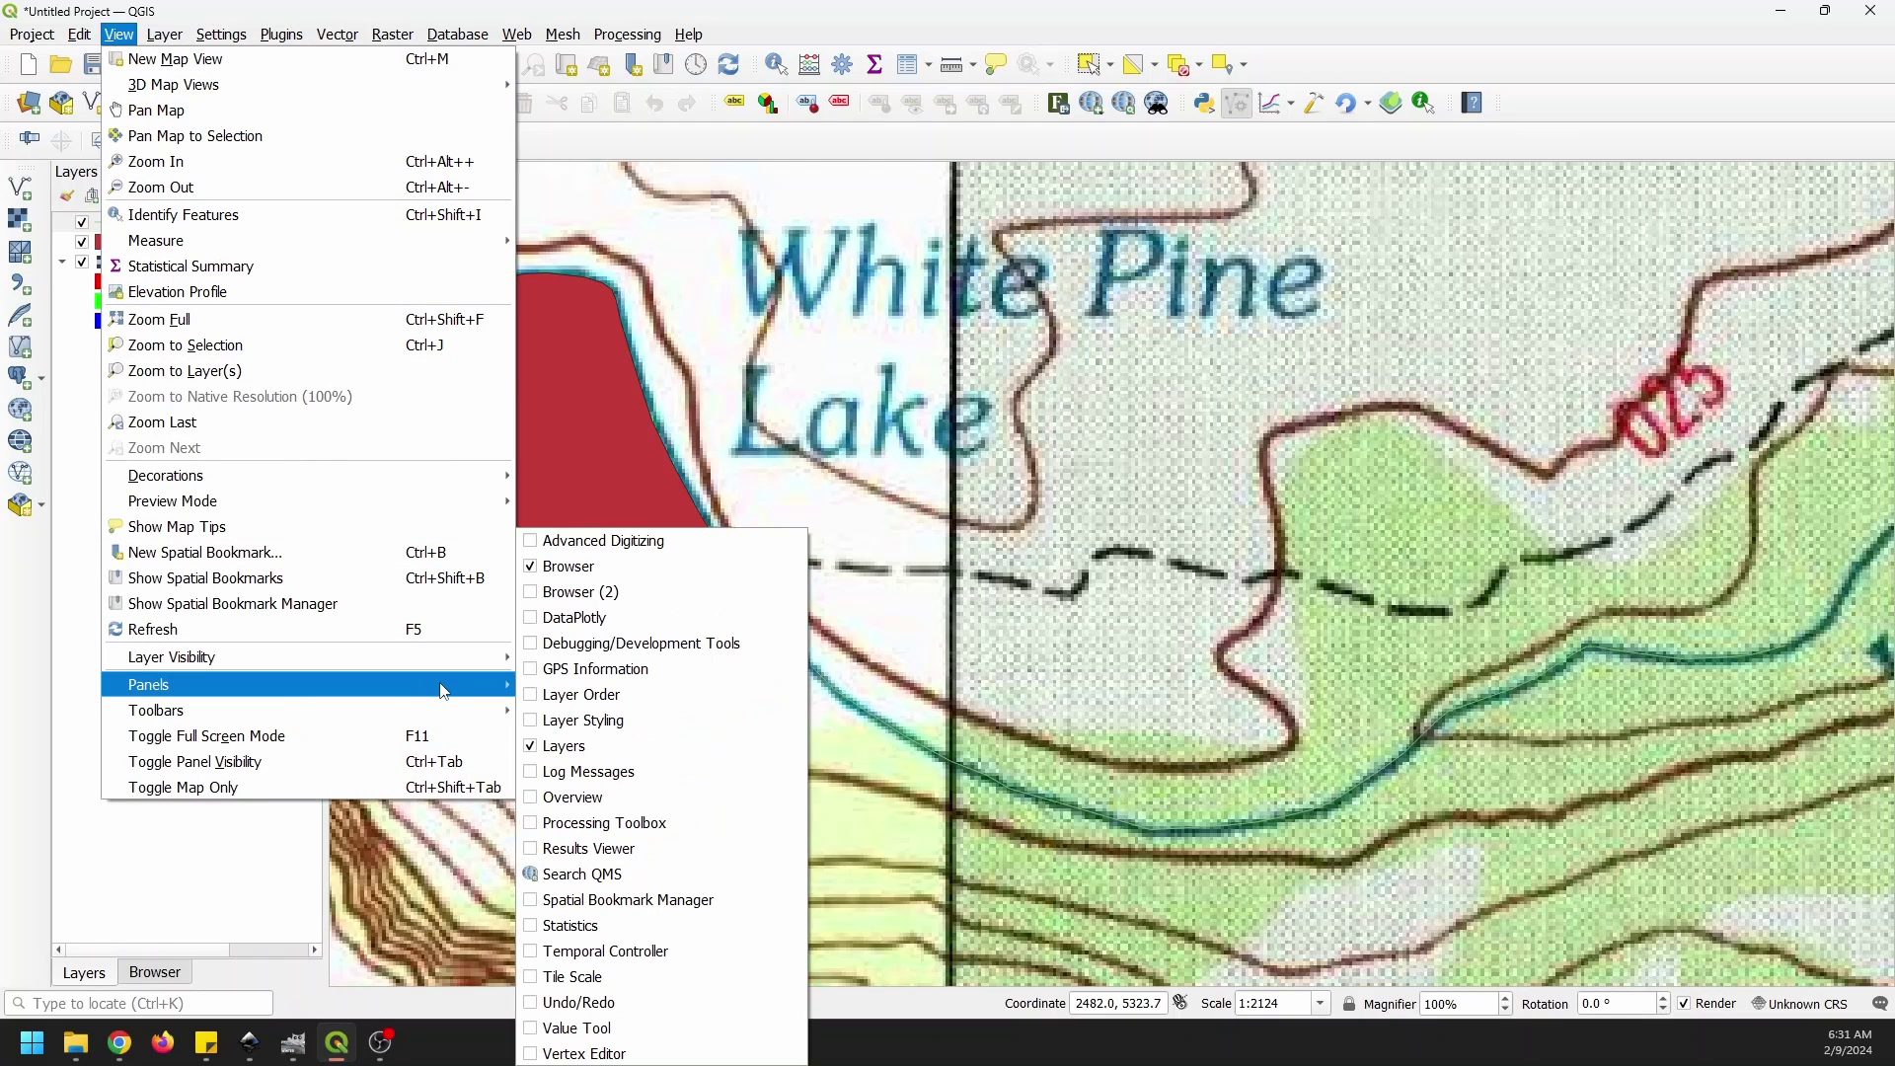
{"action": "left_click", "coordinate": [611, 719]}
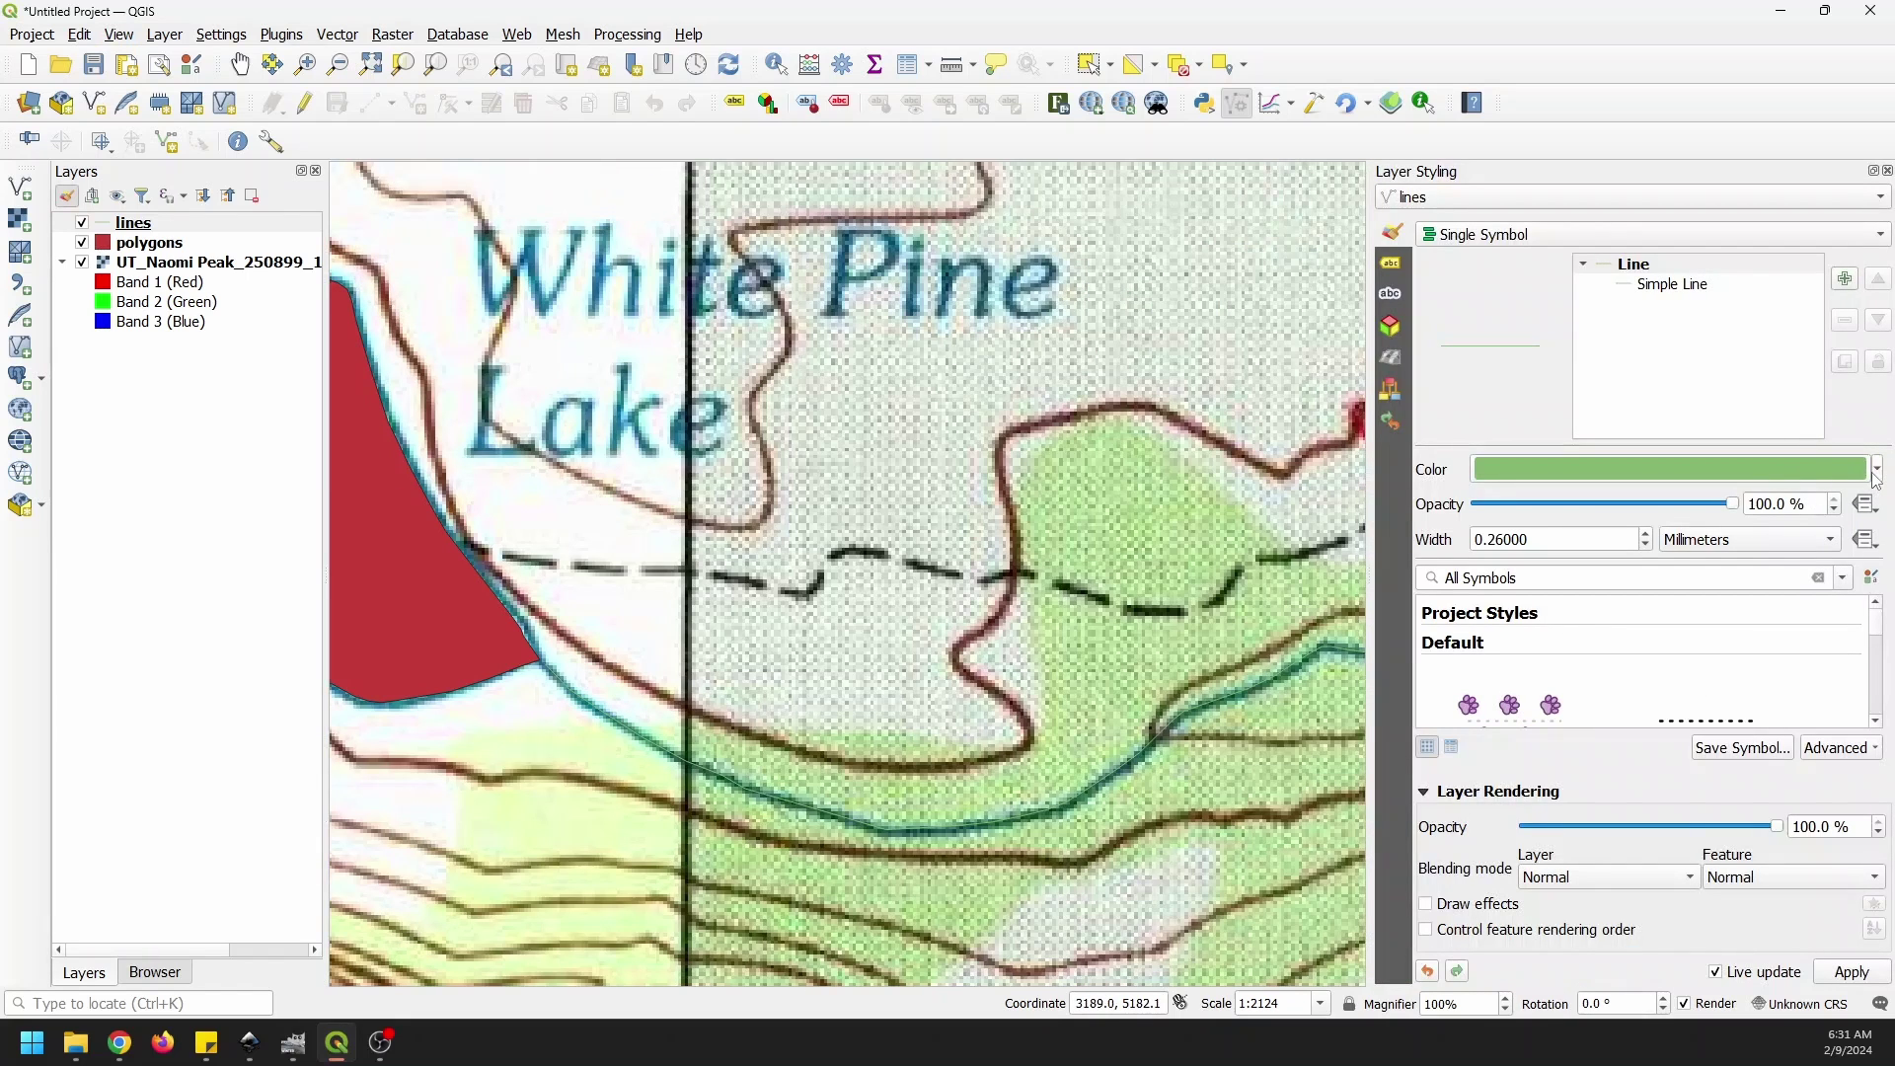
{"action": "left_click", "coordinate": [1877, 474]}
{"action": "left_click", "coordinate": [1689, 376]}
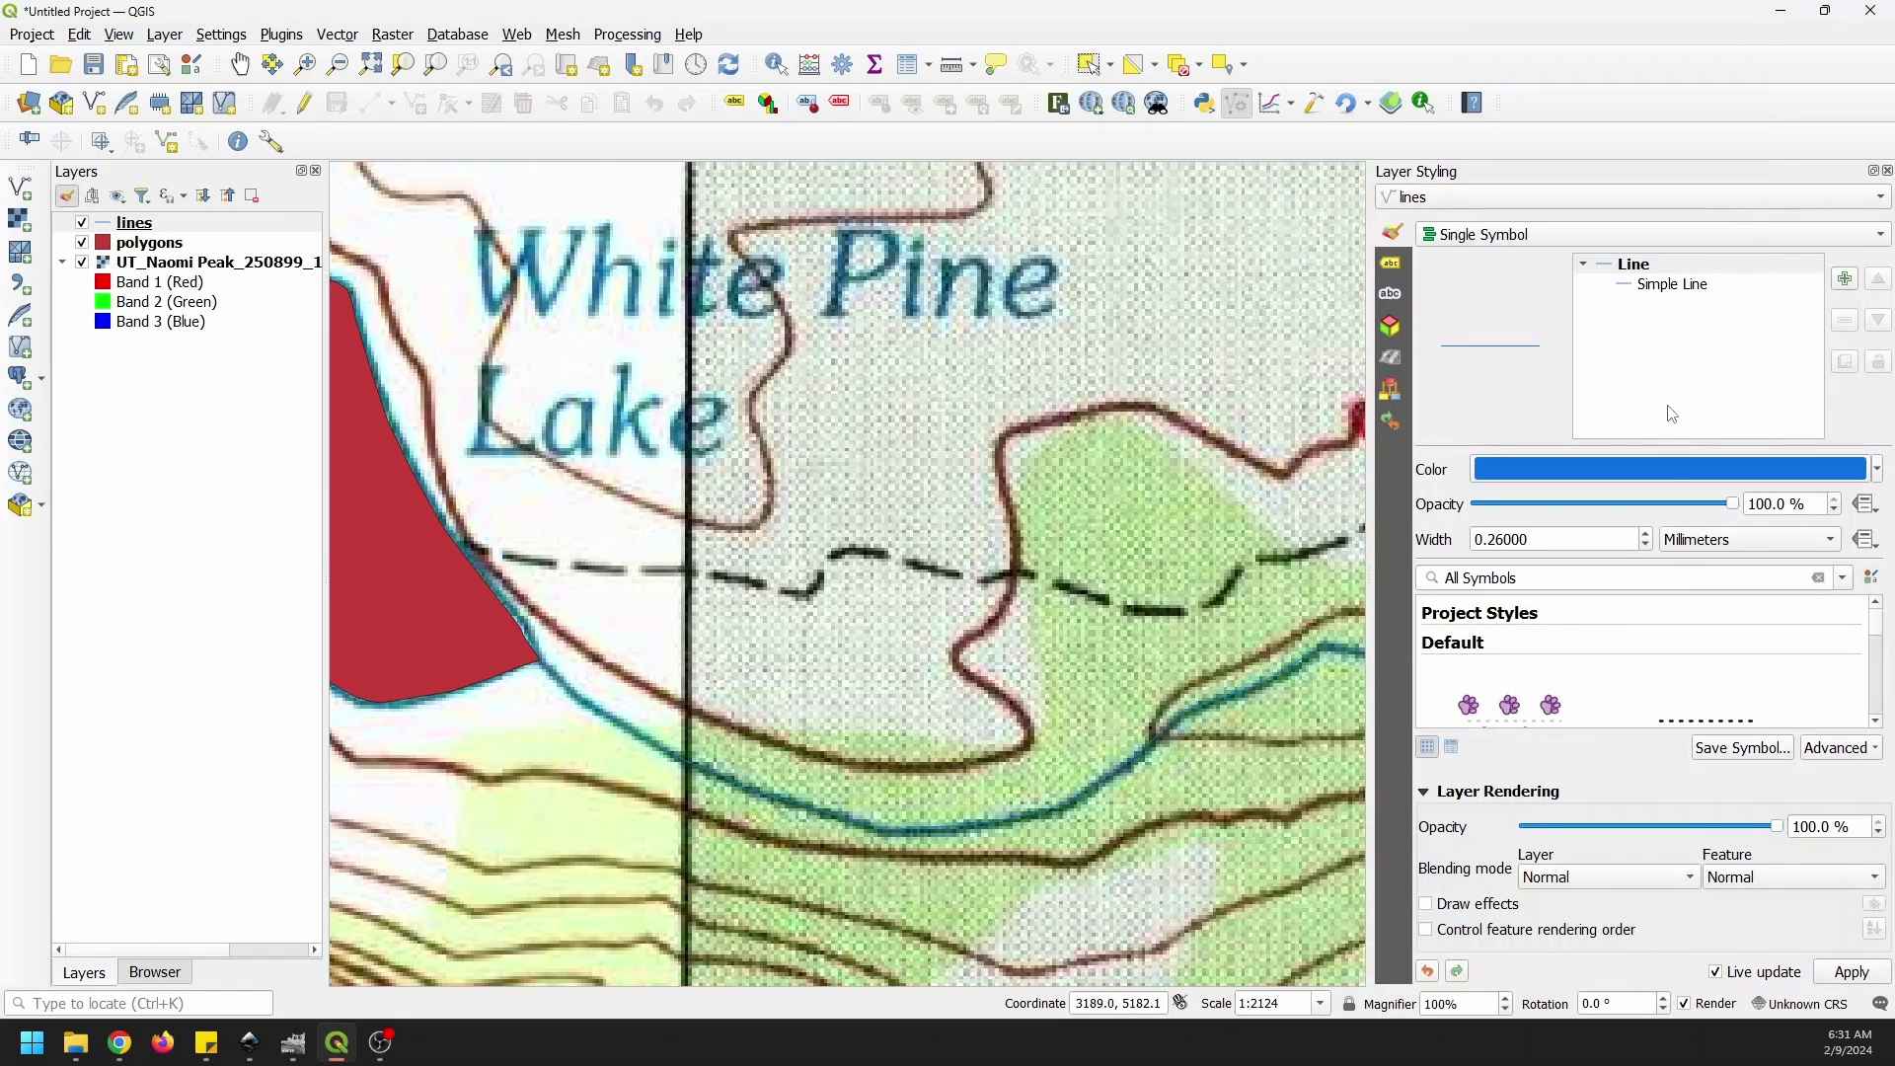
{"action": "left_click", "coordinate": [1623, 541]}
{"action": "left_click", "coordinate": [1646, 534]}
{"action": "left_click", "coordinate": [1646, 534]}
{"action": "left_click", "coordinate": [1647, 533]}
{"action": "left_click", "coordinate": [1645, 534]}
{"action": "left_click", "coordinate": [1645, 534]}
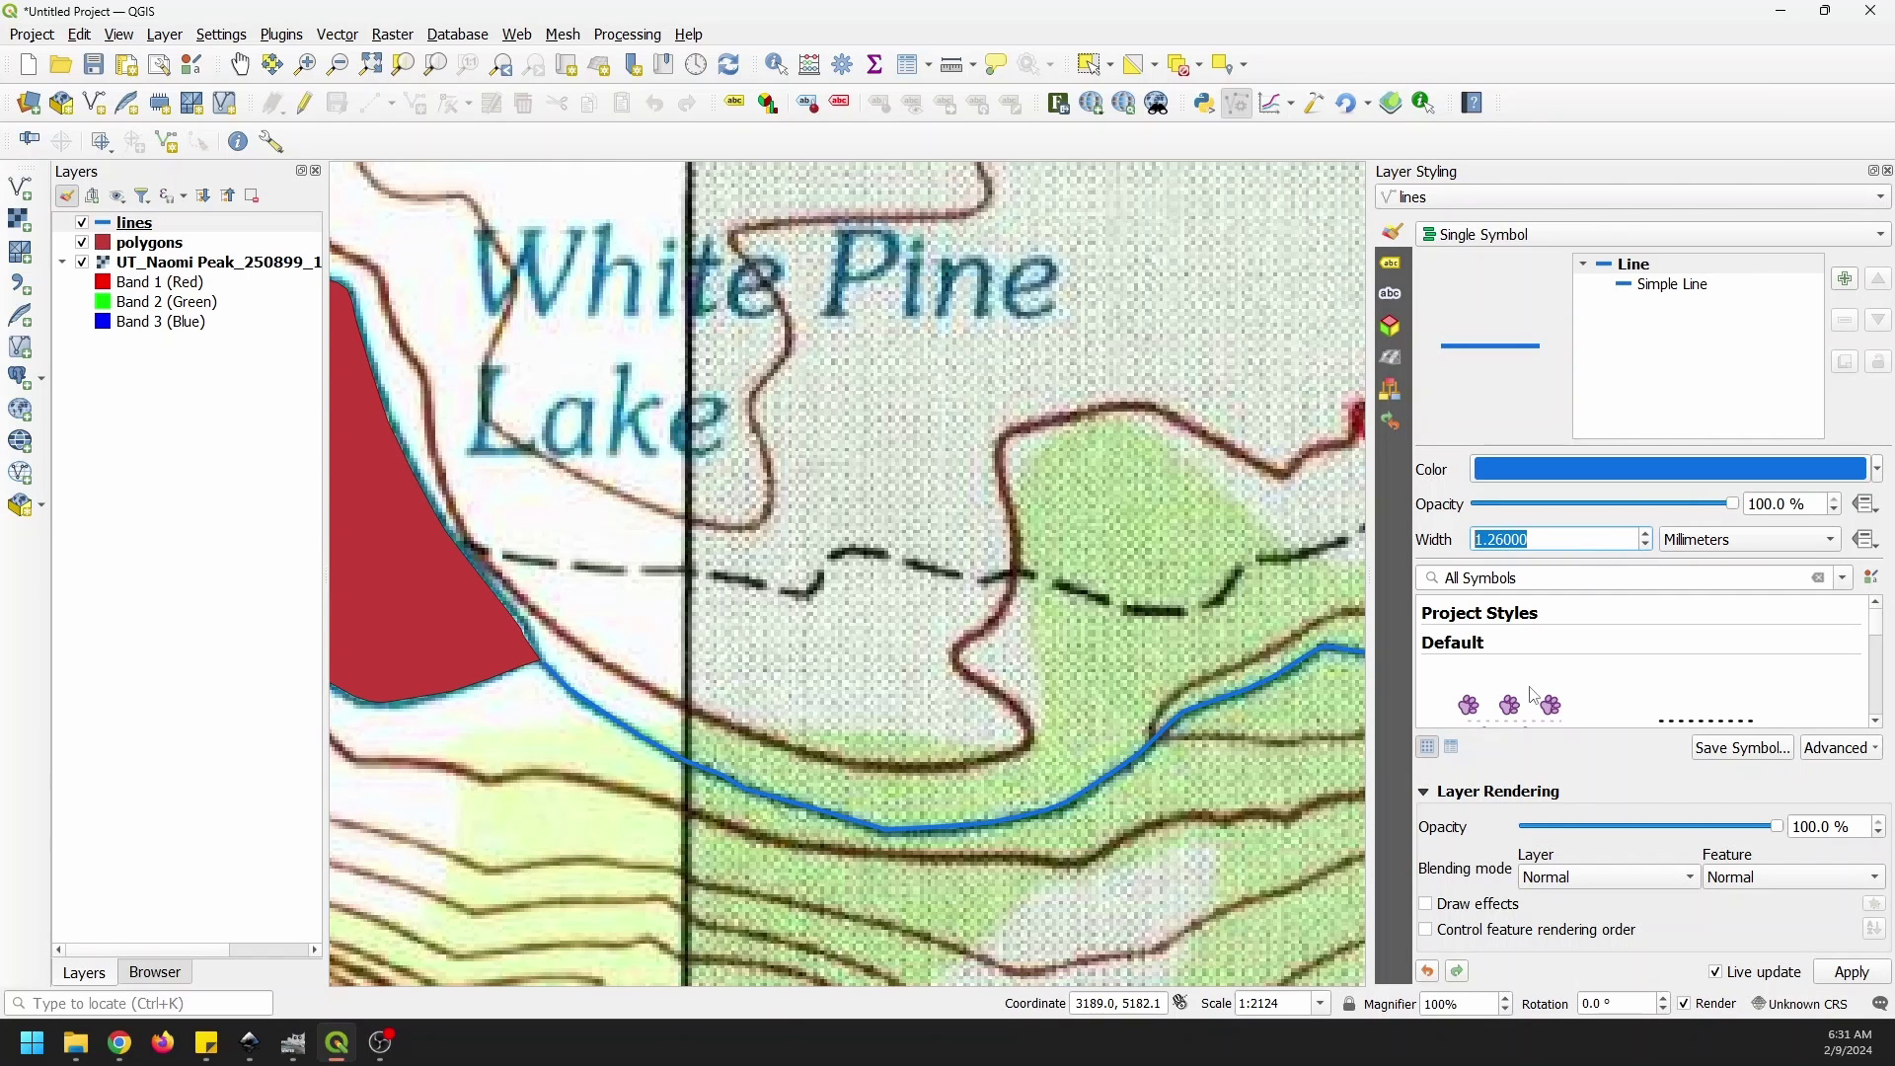
{"action": "scroll", "coordinate": [898, 721], "scroll_direction": "down", "scroll_amount": 1}
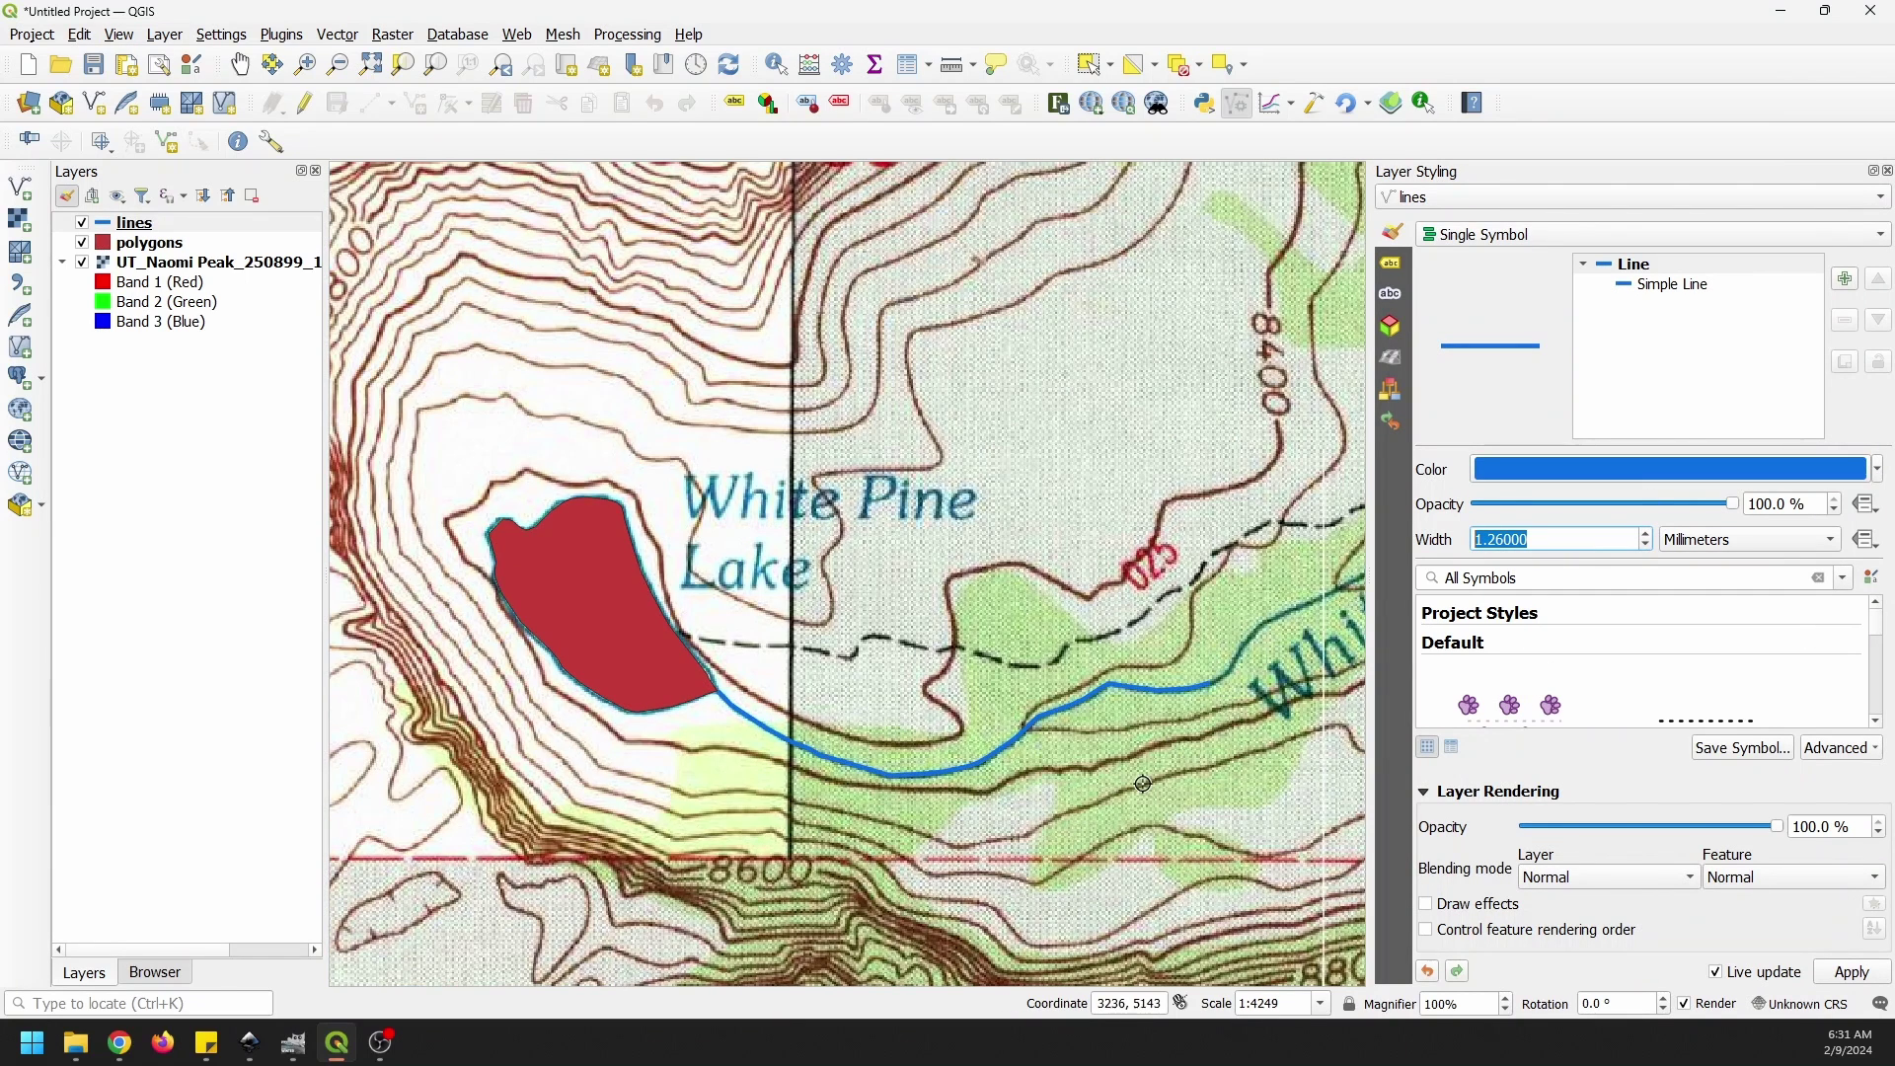
{"action": "left_click_drag", "start_coordinate": [1140, 784], "coordinate": [1125, 714]}
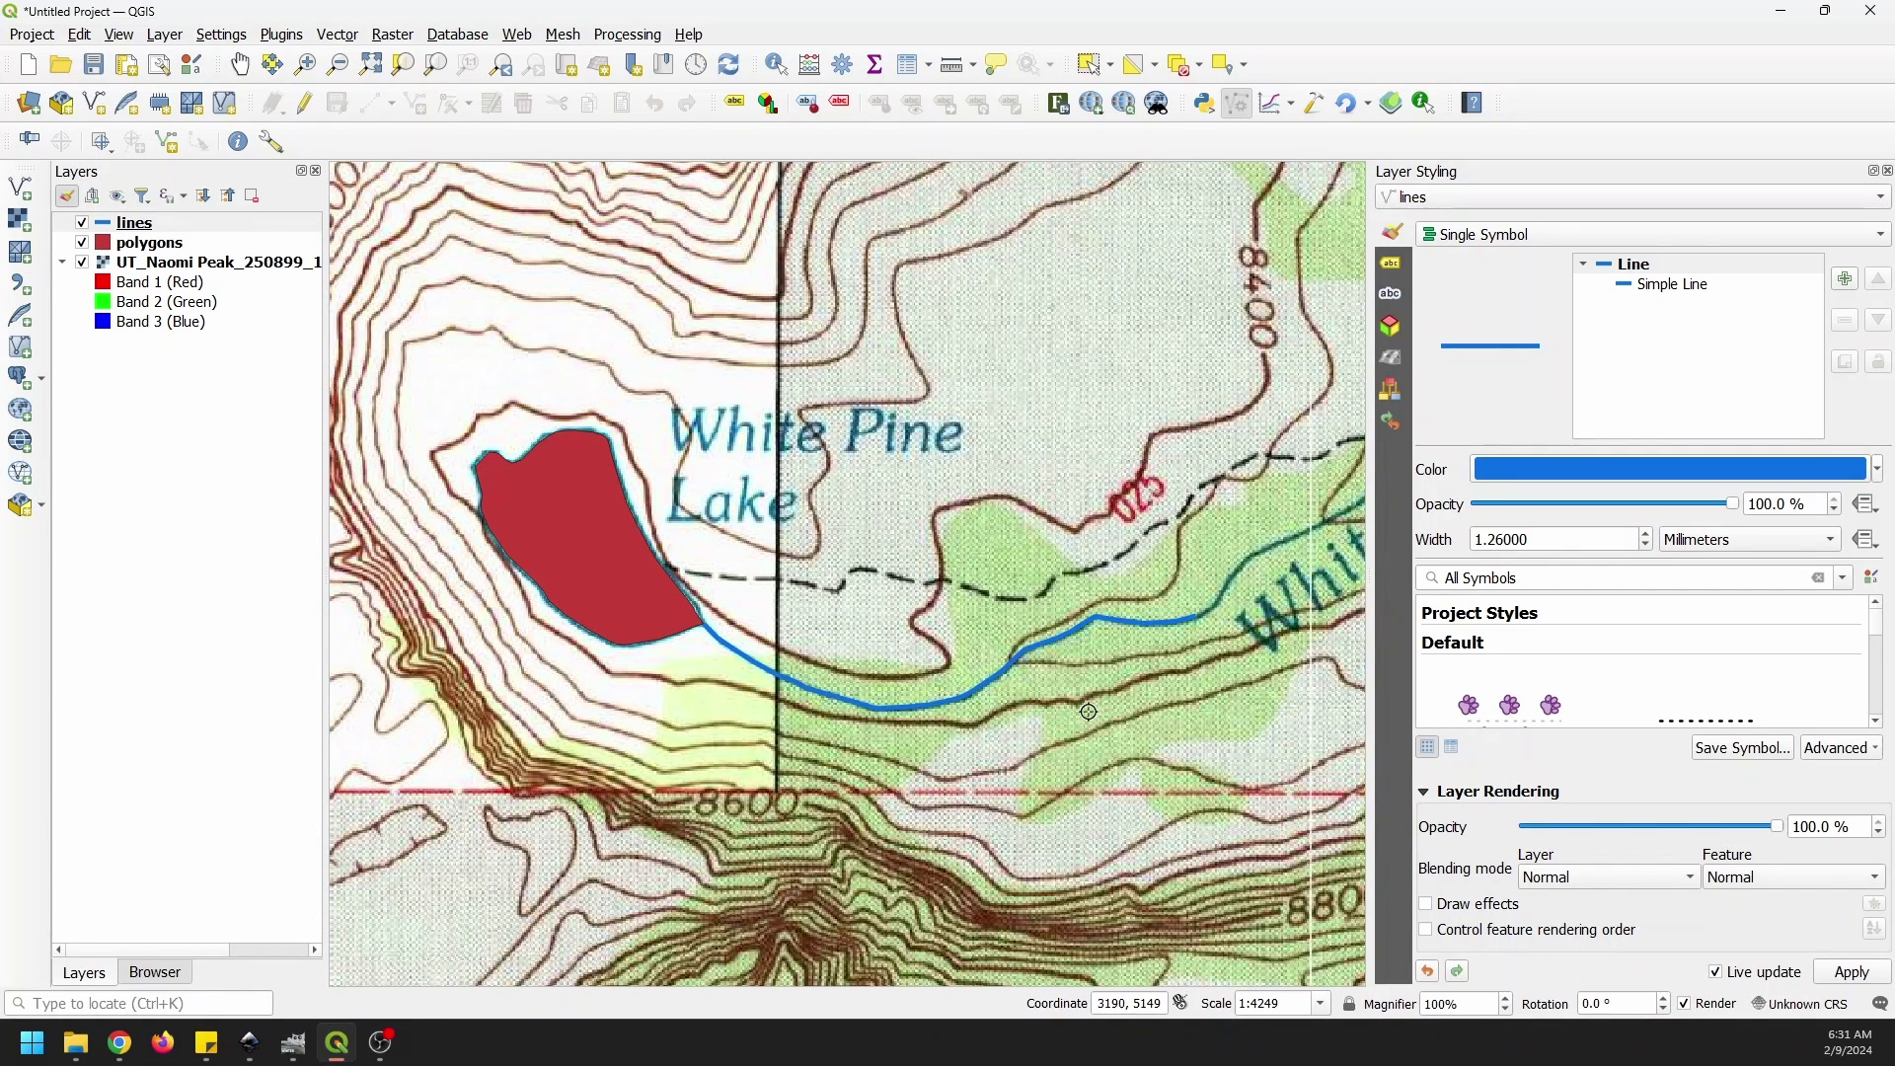
{"action": "left_click_drag", "start_coordinate": [1232, 610], "coordinate": [1007, 629]}
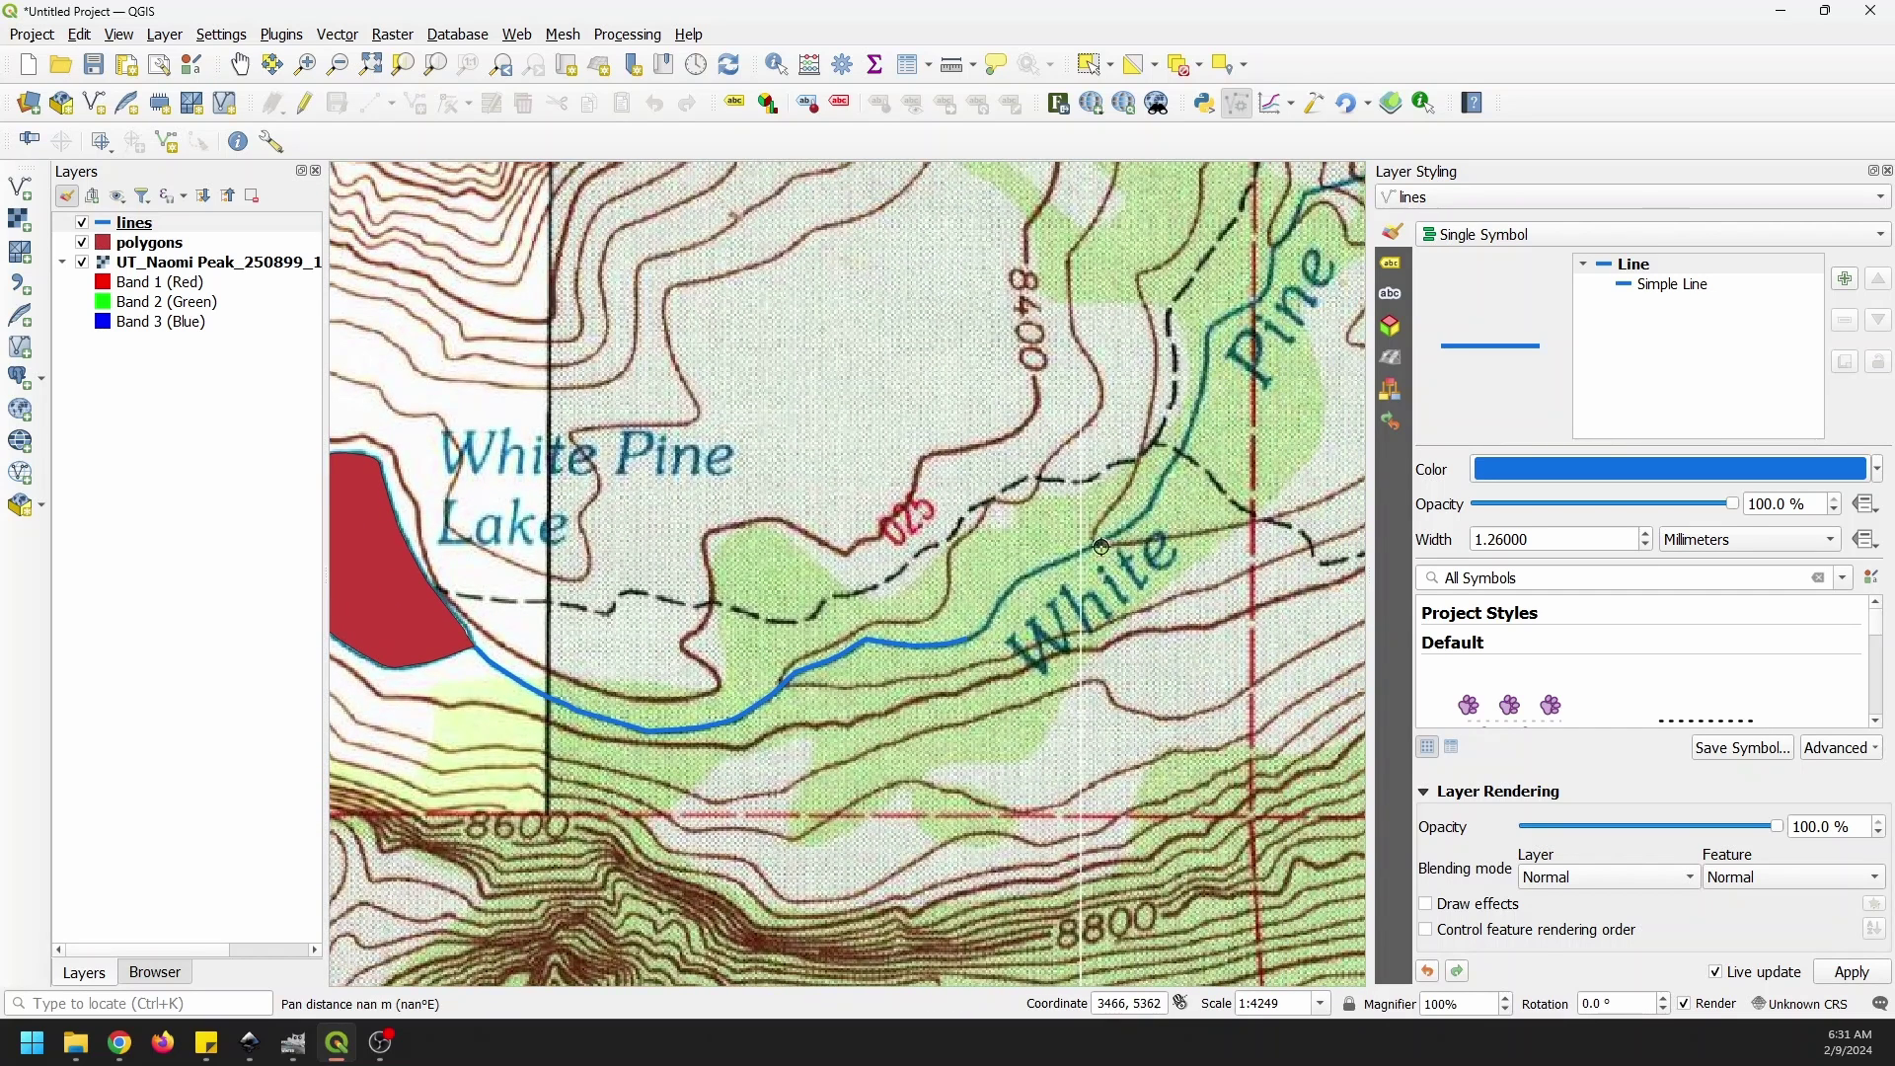
{"action": "left_click_drag", "start_coordinate": [758, 694], "coordinate": [925, 697]}
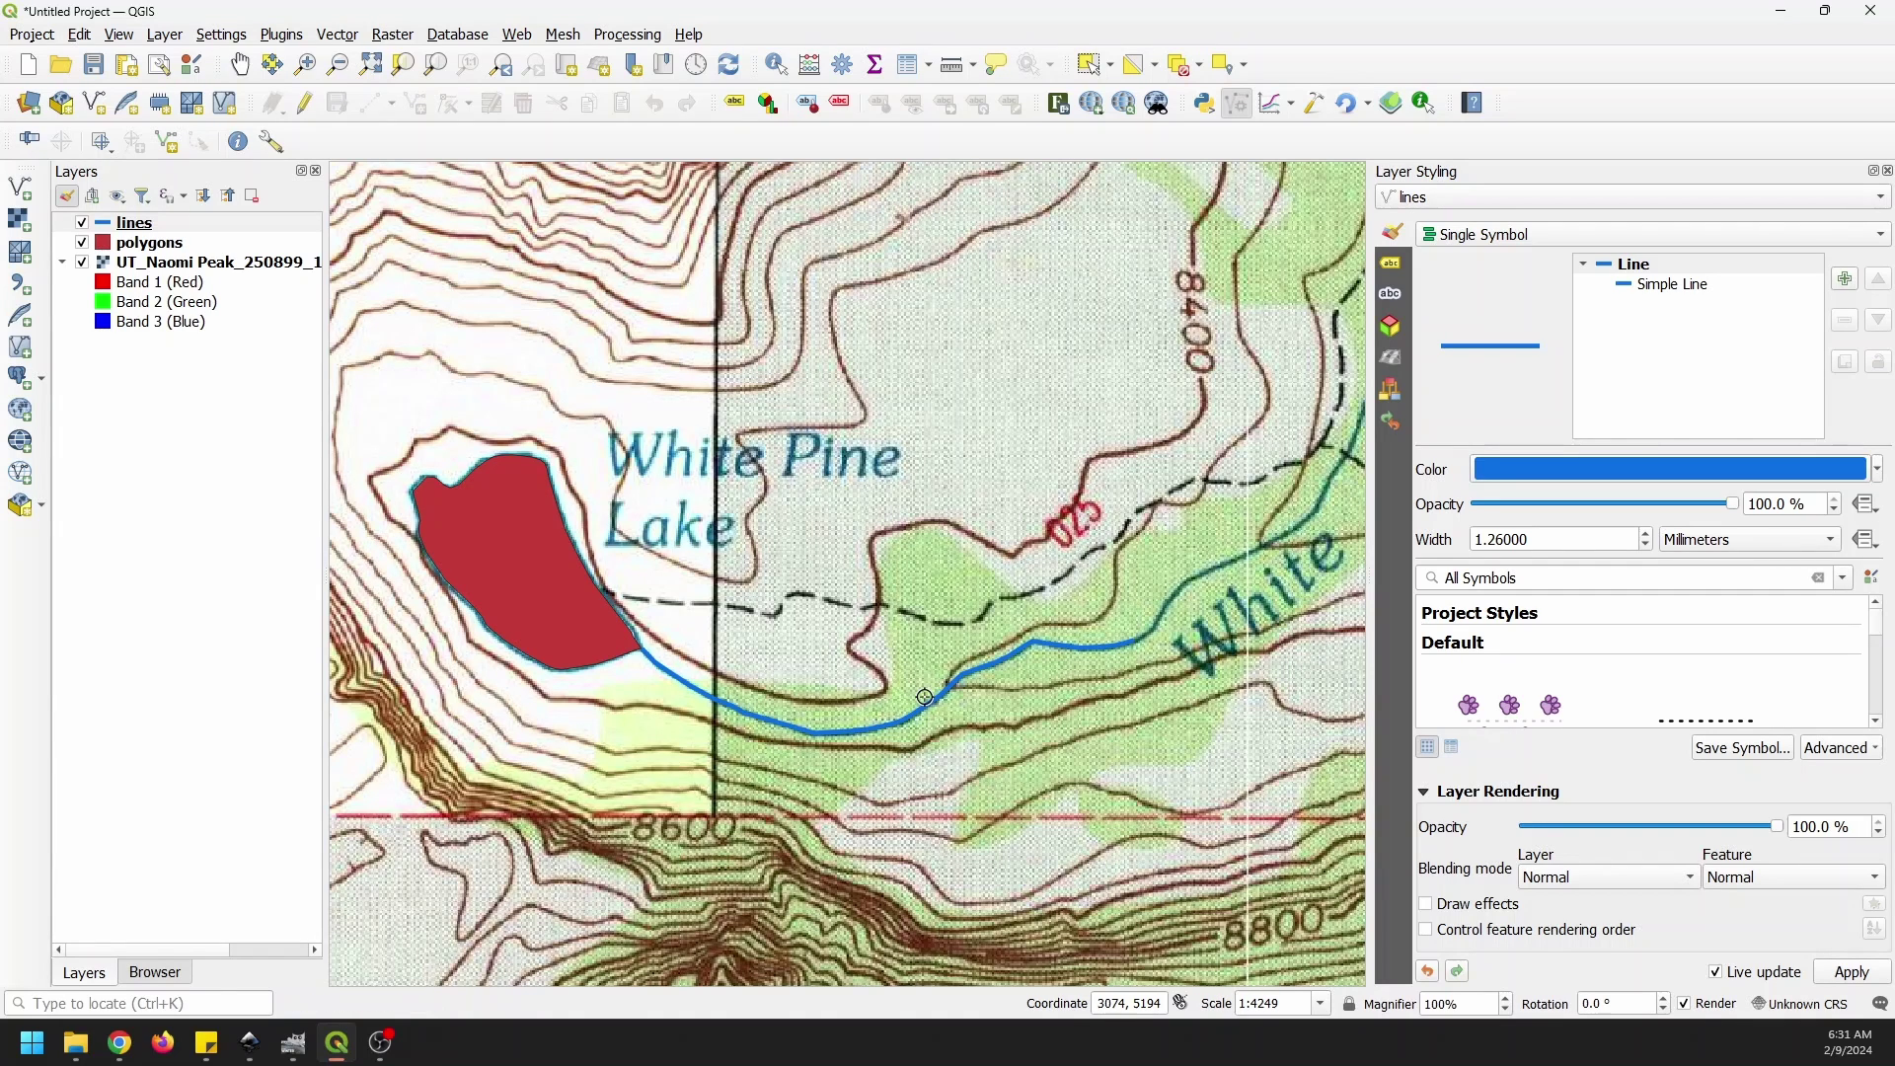